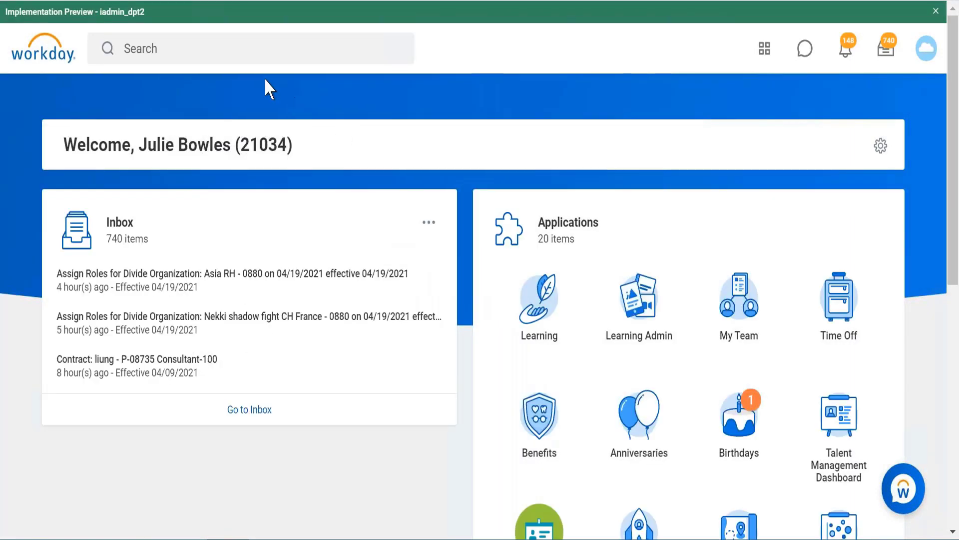
# - Search 'create calc field' and open the Create Calculated Field task form
pyautogui.click(243, 51)
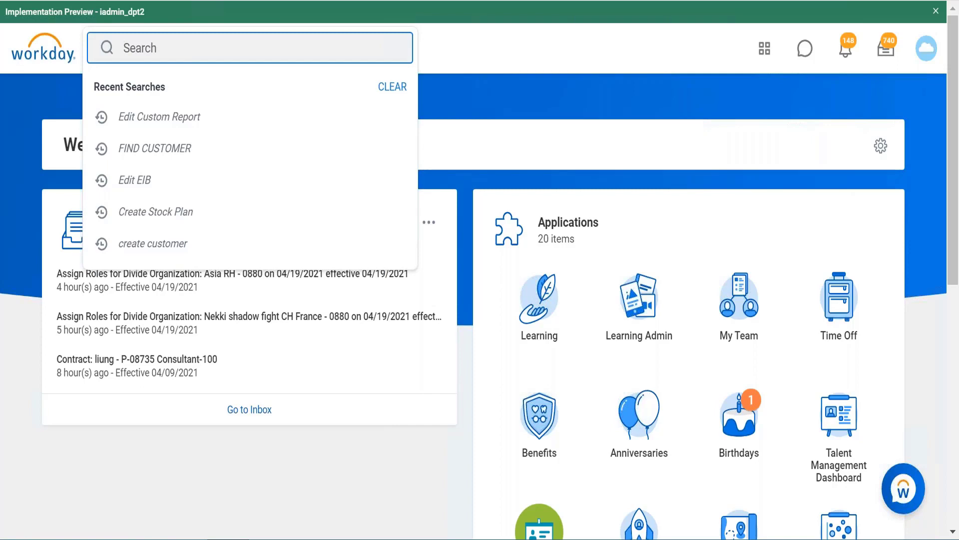
pyautogui.write('create calc field')
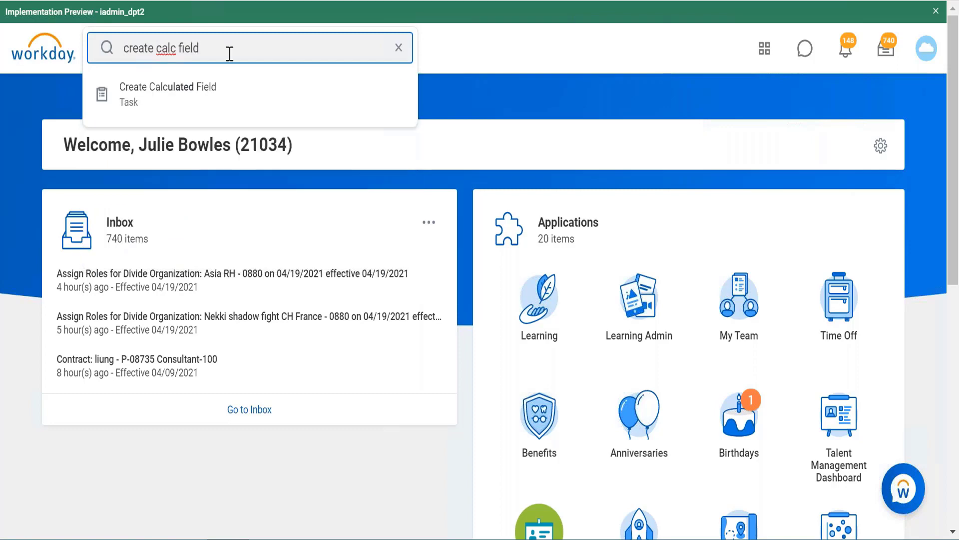
pyautogui.click(198, 91)
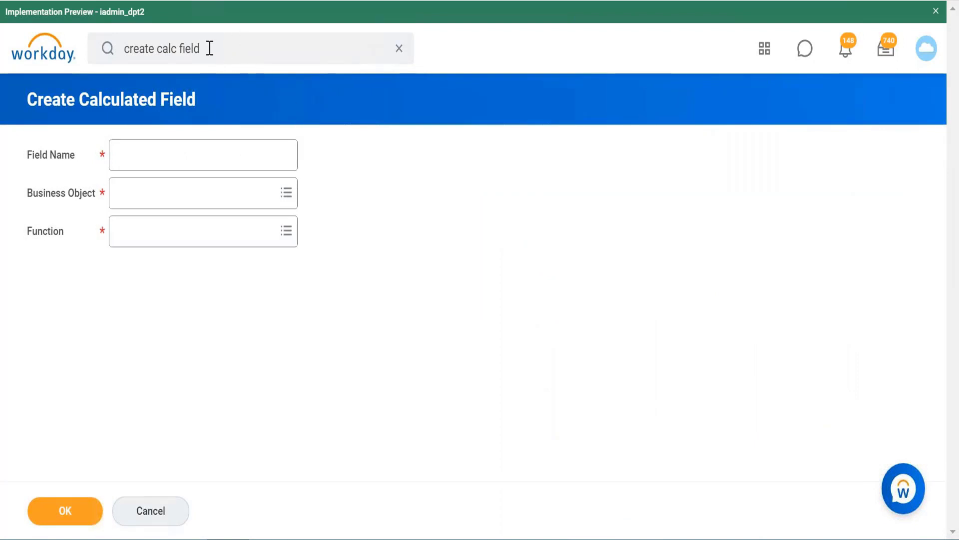
pyautogui.click(210, 49)
# - Search 'maintain calc field' to list the Maintain Calculated Fields tasks, cancelling the slow request
pyautogui.press('BackSpace')
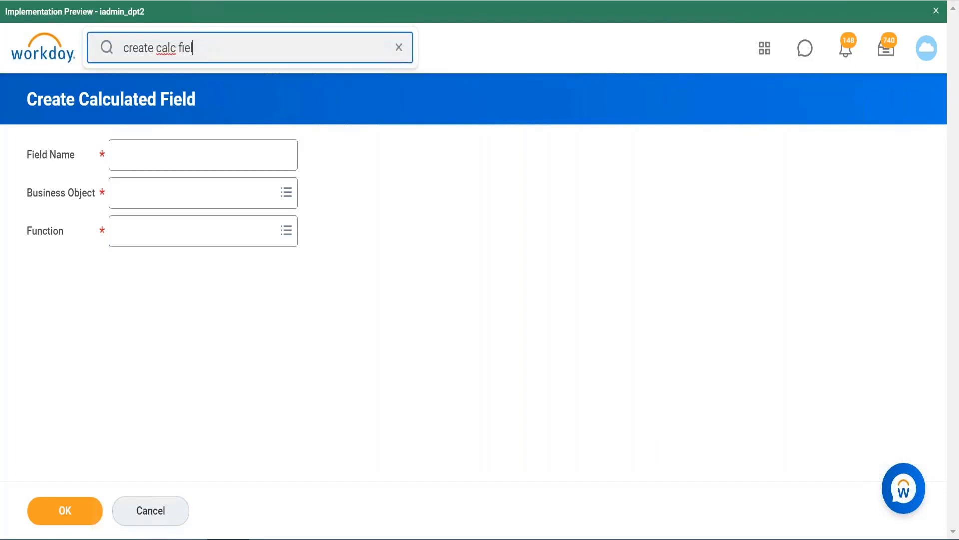
pyautogui.press('BackSpace')
pyautogui.press('BackSpace')
pyautogui.press('BackSpace')
pyautogui.press('BackSpace')
pyautogui.press('BackSpace')
pyautogui.press('BackSpace')
pyautogui.press('BackSpace')
pyautogui.press('BackSpace')
pyautogui.press('BackSpace')
pyautogui.press('BackSpace')
pyautogui.press('BackSpace')
pyautogui.press('BackSpace')
pyautogui.press('BackSpace')
pyautogui.press('BackSpace')
pyautogui.press('BackSpace')
pyautogui.press('BackSpace')
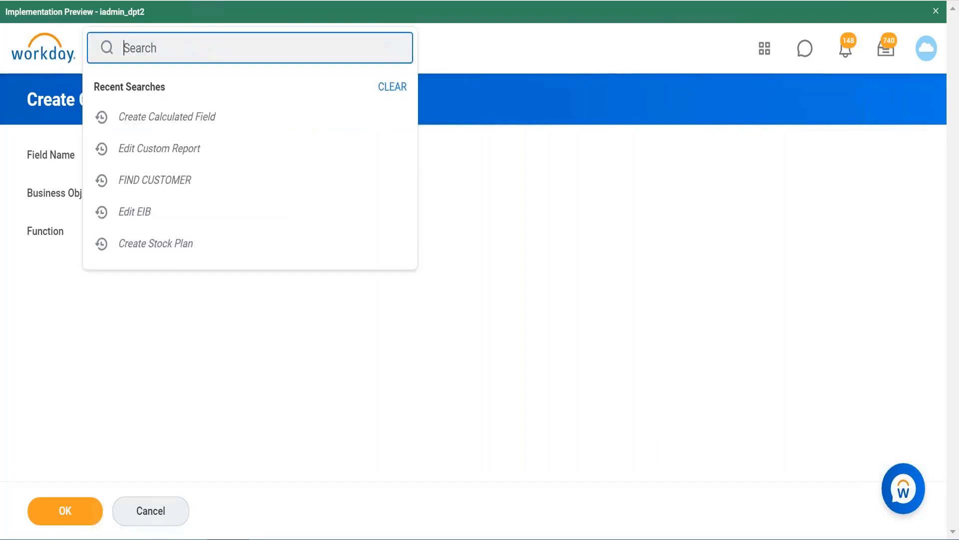
pyautogui.write('maintain calc field')
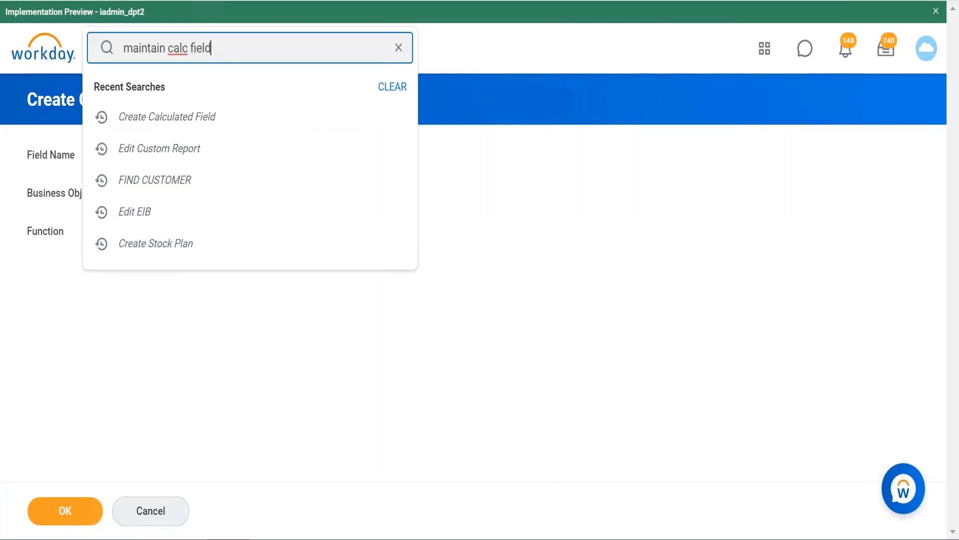
pyautogui.press('Return')
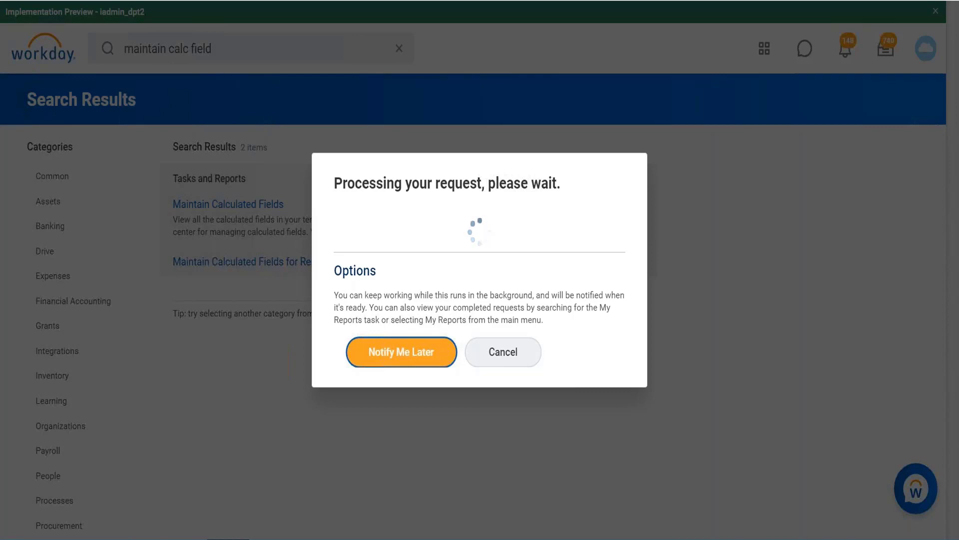
pyautogui.click(505, 351)
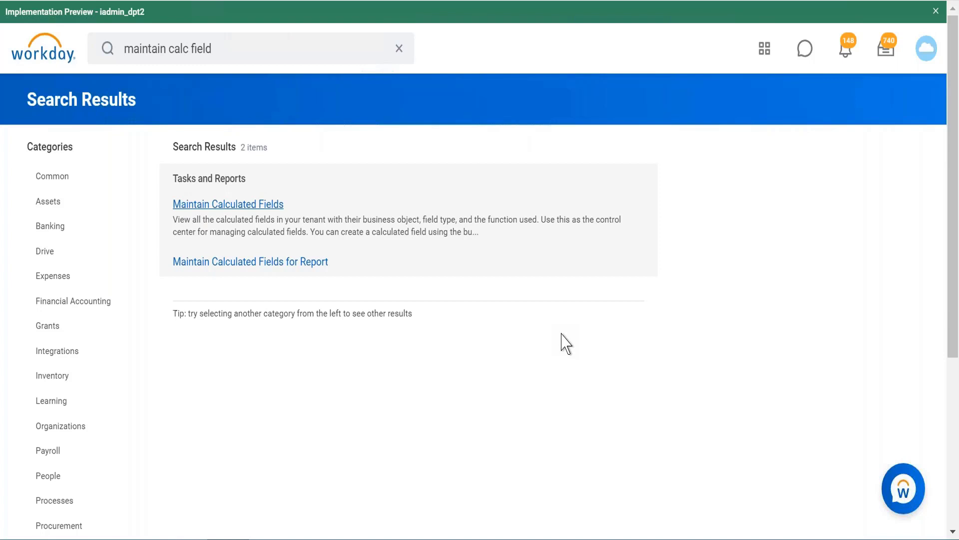
pyautogui.click(229, 52)
pyautogui.press('BackSpace')
pyautogui.press('BackSpace')
pyautogui.press('BackSpace')
pyautogui.press('BackSpace')
pyautogui.press('BackSpace')
pyautogui.press('BackSpace')
pyautogui.press('BackSpace')
pyautogui.press('BackSpace')
pyautogui.press('BackSpace')
pyautogui.press('BackSpace')
pyautogui.press('BackSpace')
pyautogui.press('BackSpace')
pyautogui.press('BackSpace')
pyautogui.press('BackSpace')
pyautogui.press('BackSpace')
pyautogui.press('BackSpace')
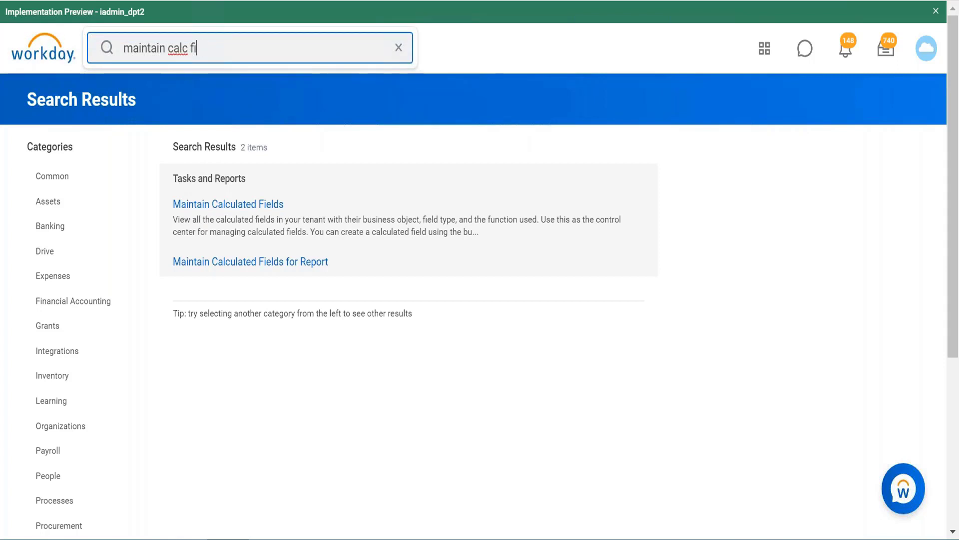
pyautogui.press('BackSpace')
pyautogui.press('BackSpace')
pyautogui.press('BackSpace')
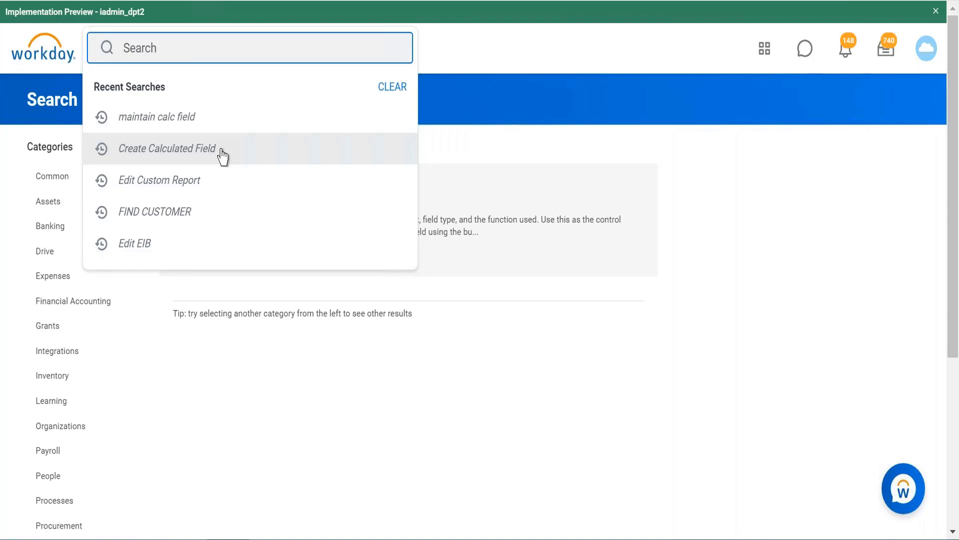
# - Reopen Create Calculated Field and enter the Field Name 'CR Hire Date month Format Date'
pyautogui.click(223, 155)
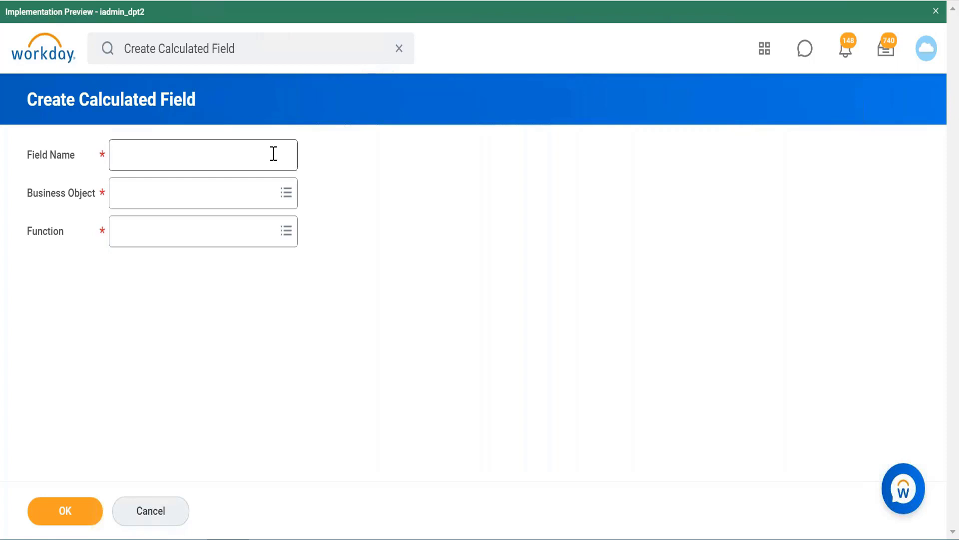
pyautogui.click(242, 160)
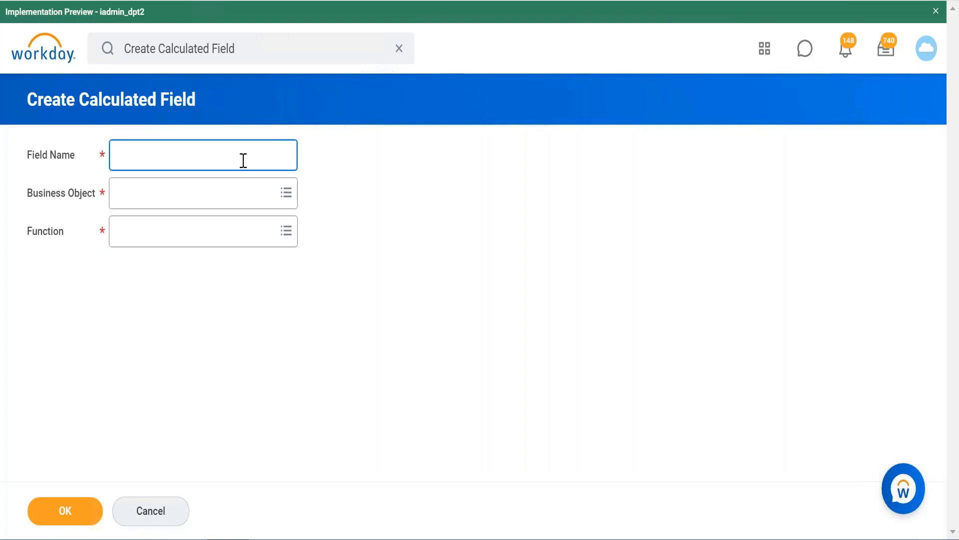
pyautogui.write('CR')
pyautogui.write('Hire Date month ')
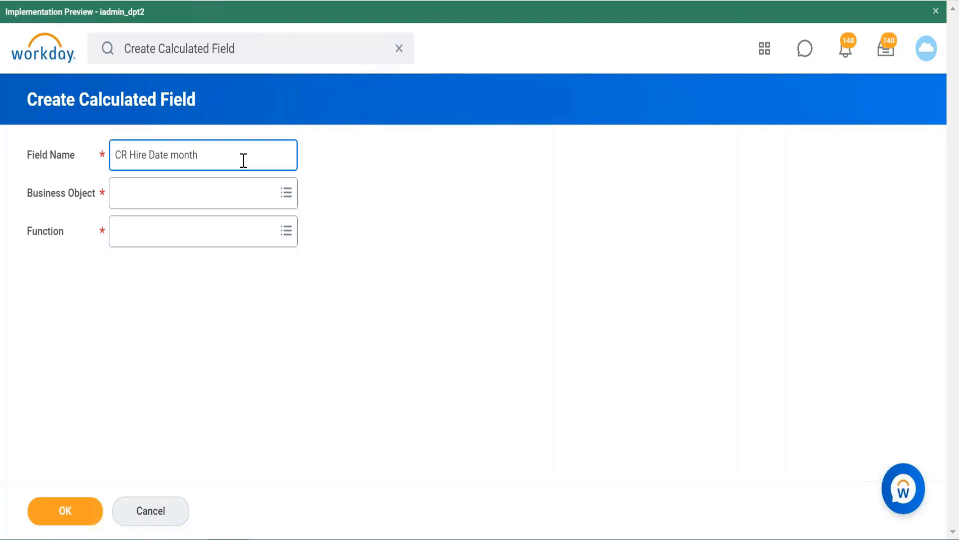
pyautogui.write('Format Date')
pyautogui.write('SS')
pyautogui.press('BackSpace')
pyautogui.press('BackSpace')
# - Open the Business Object prompt, which reports too many results to list
pyautogui.click(268, 202)
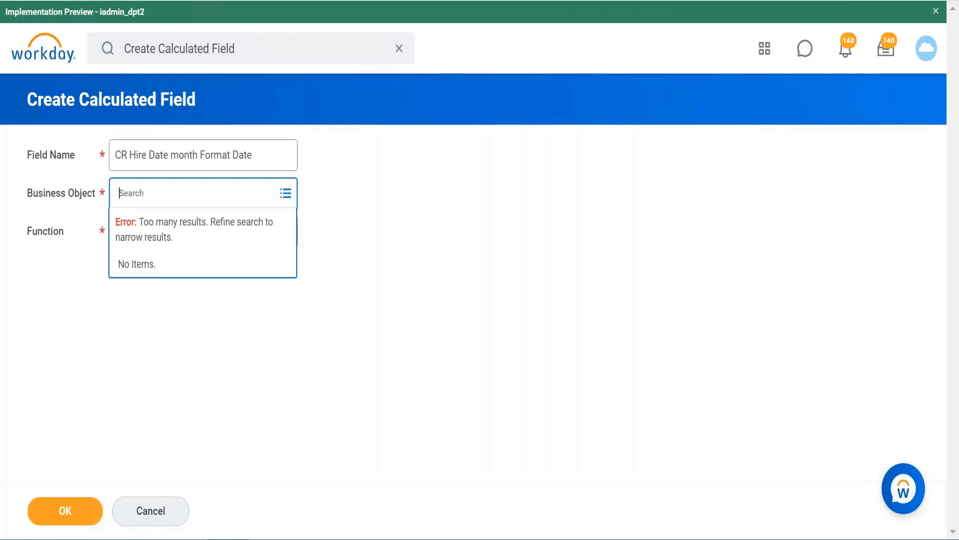
# - Search 'action event' and set the Business Object to Action Event
pyautogui.click(381, 229)
pyautogui.click(233, 194)
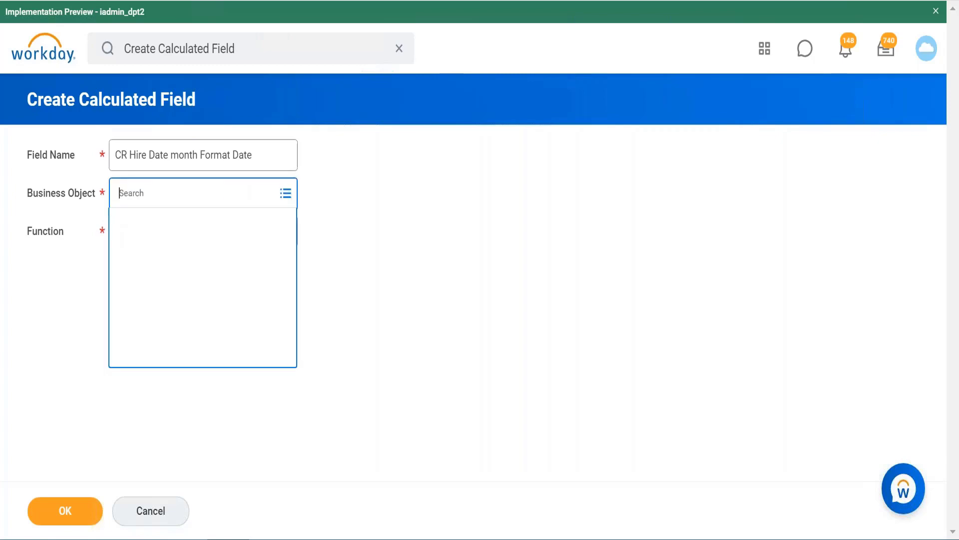
pyautogui.write('act')
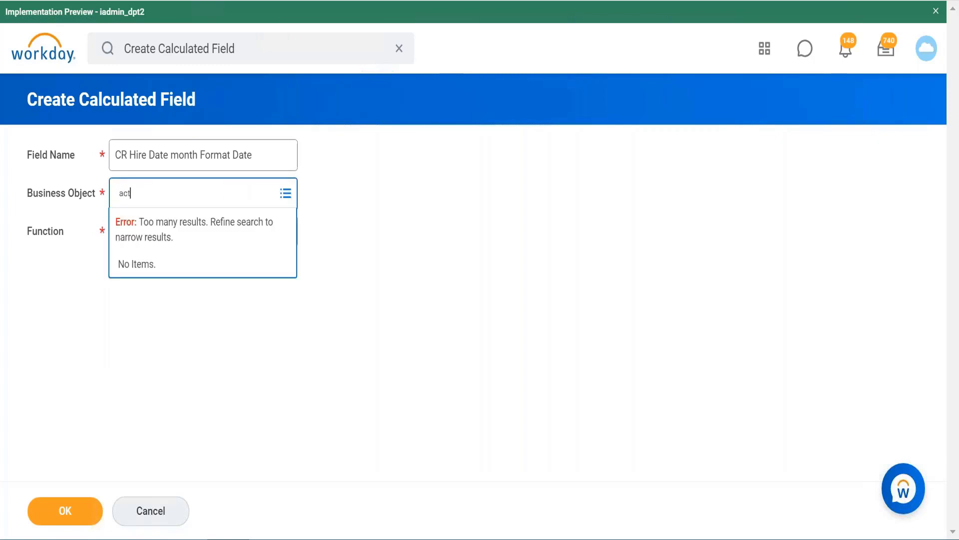
pyautogui.write('ion event')
pyautogui.press('Return')
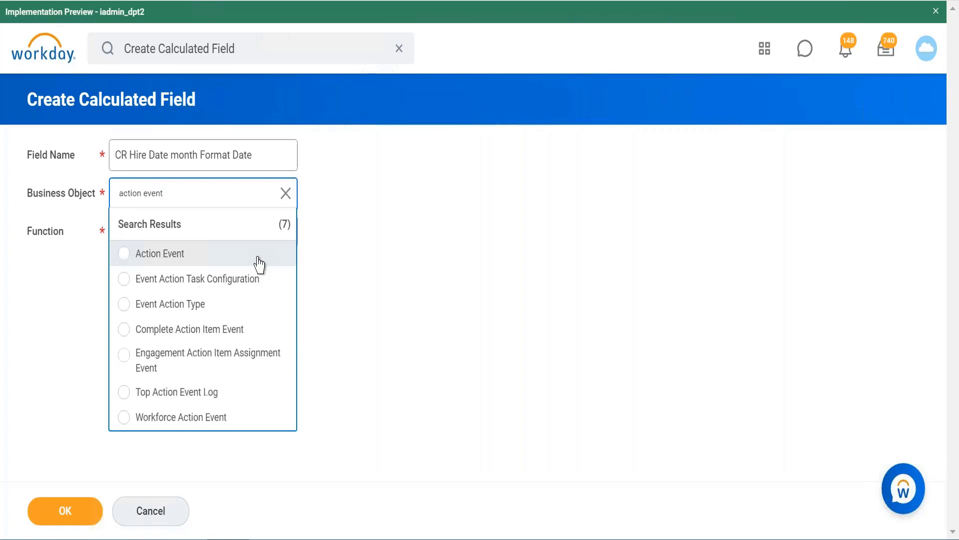
pyautogui.click(258, 264)
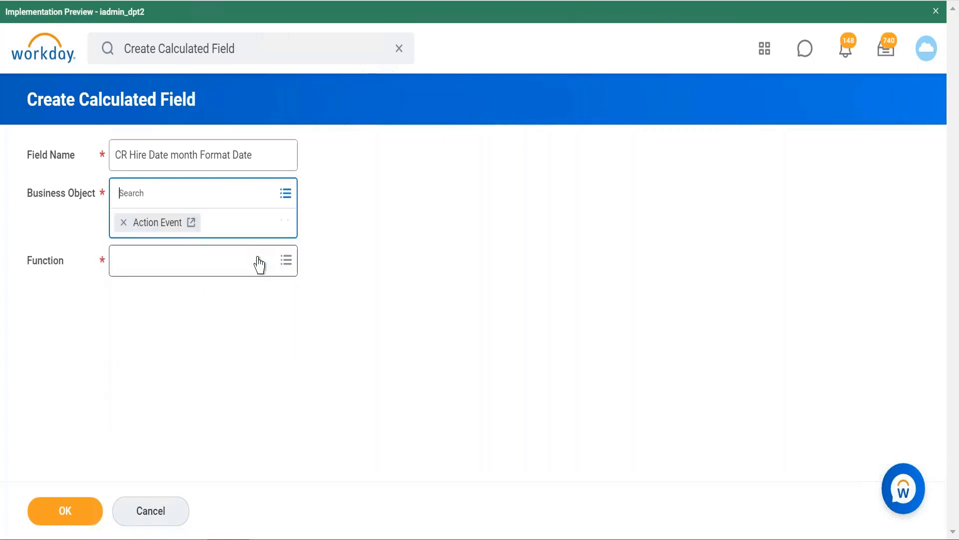
# - Browse through the Function dropdown's list of available calculation functions
pyautogui.click(289, 262)
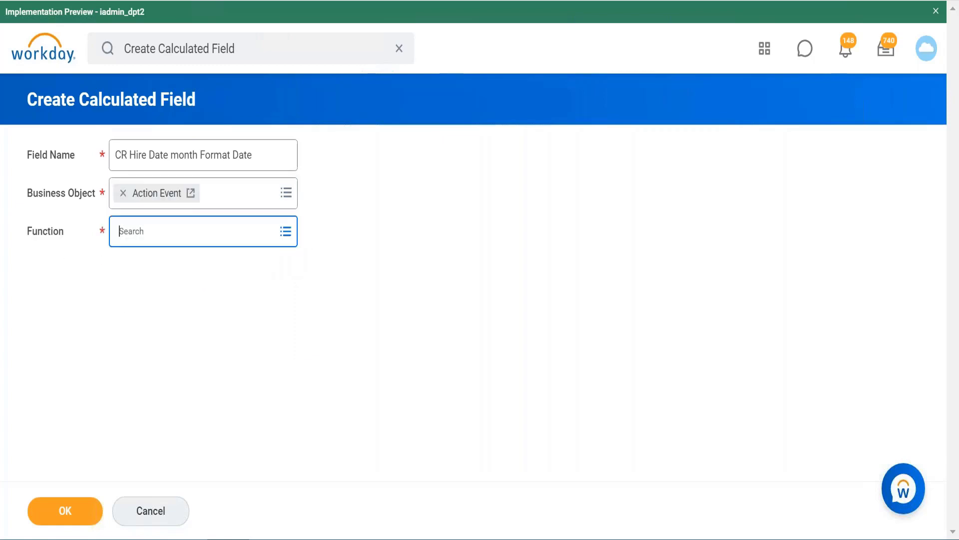
pyautogui.click(287, 239)
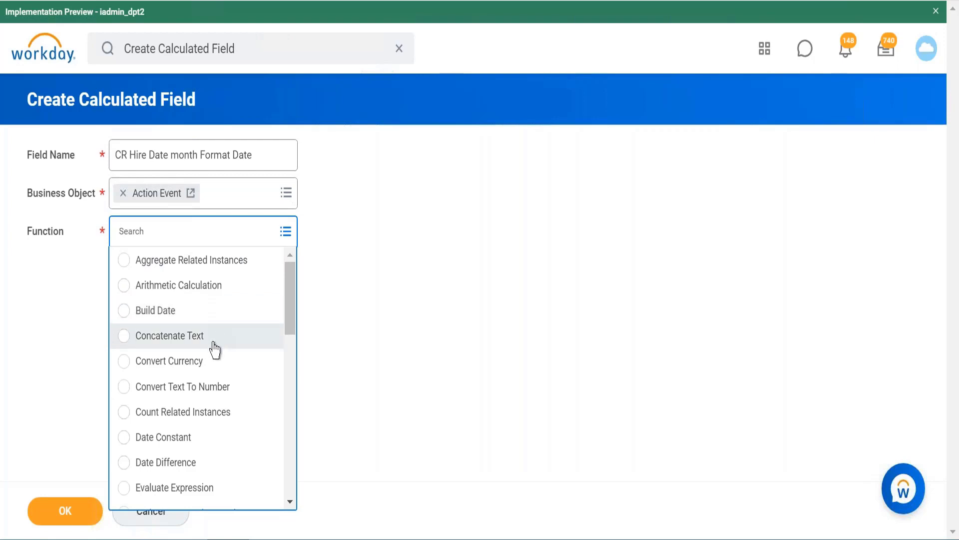
pyautogui.moveTo(291, 320); pyautogui.dragTo(299, 292)
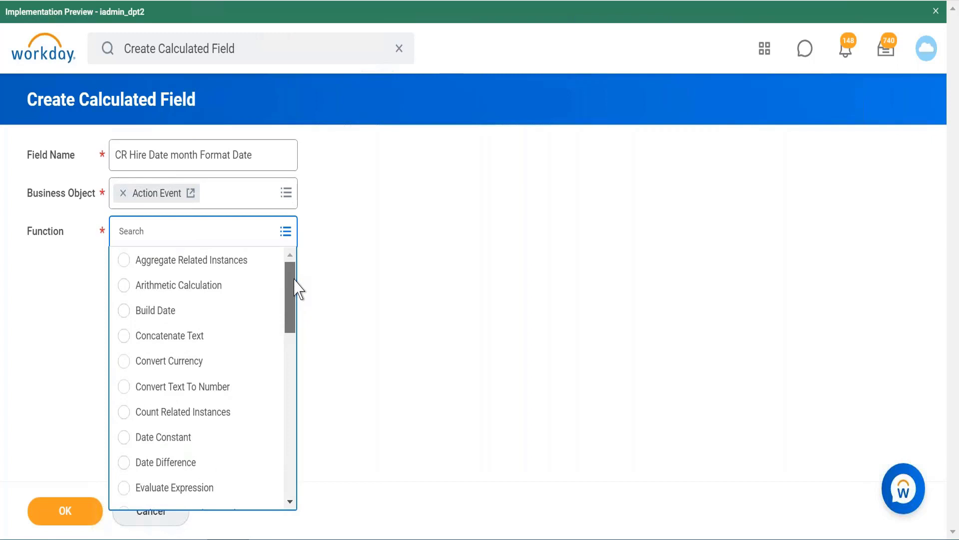
pyautogui.scroll(-2, 294, 305)
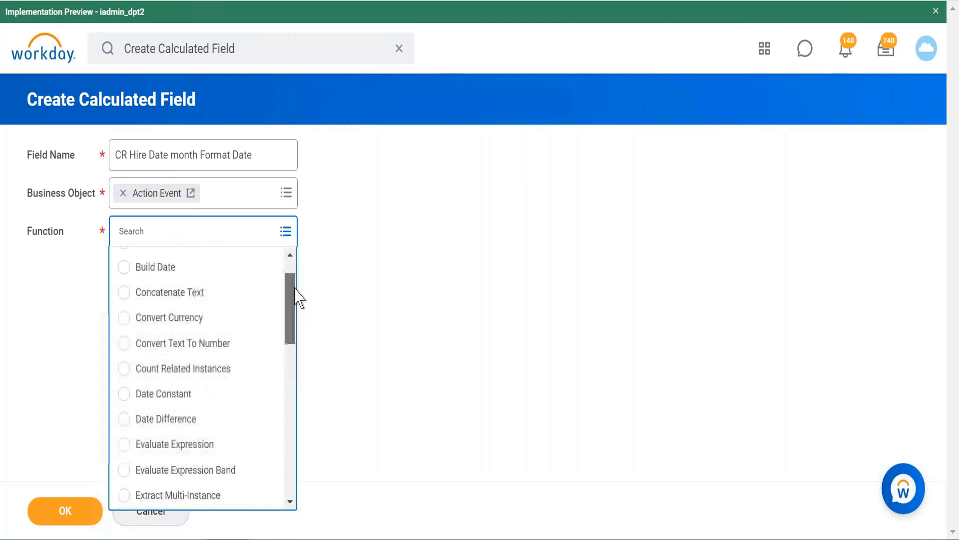
pyautogui.scroll(1, 280, 299)
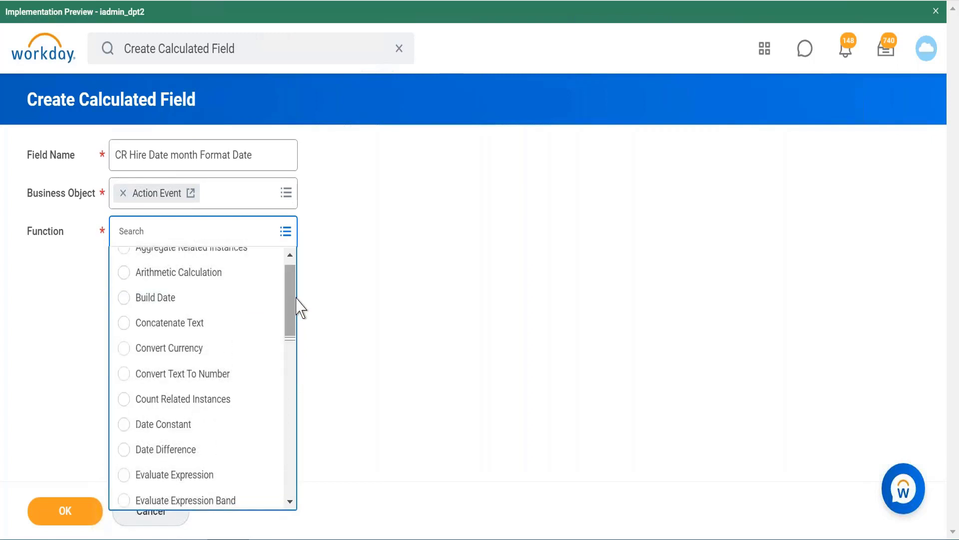
pyautogui.scroll(-1, 301, 318)
pyautogui.scroll(-2, 299, 330)
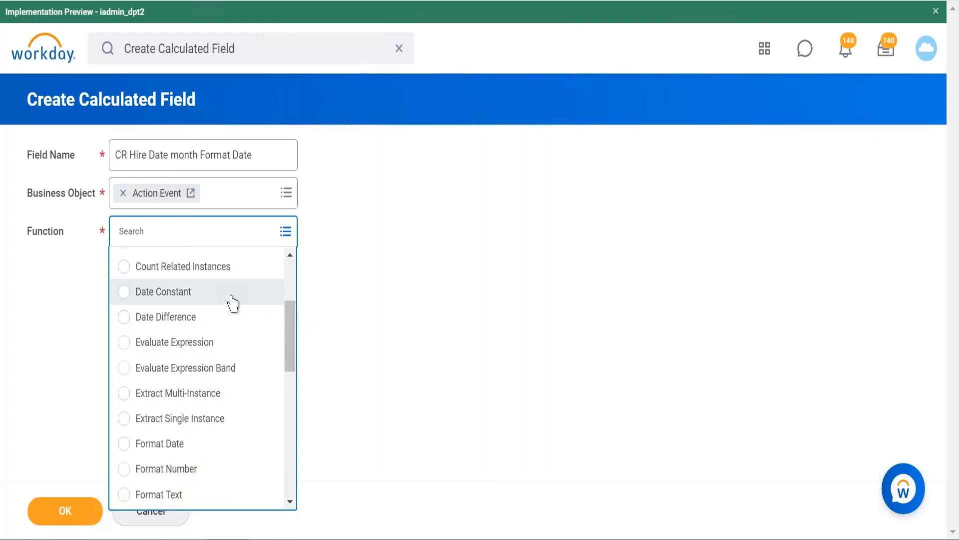
pyautogui.scroll(-3, 294, 358)
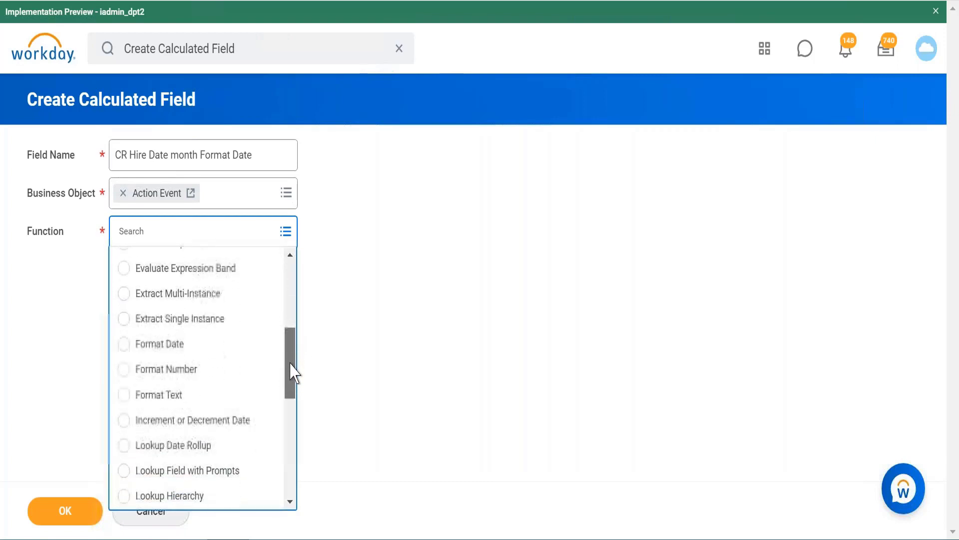
pyautogui.moveTo(291, 377); pyautogui.dragTo(306, 267)
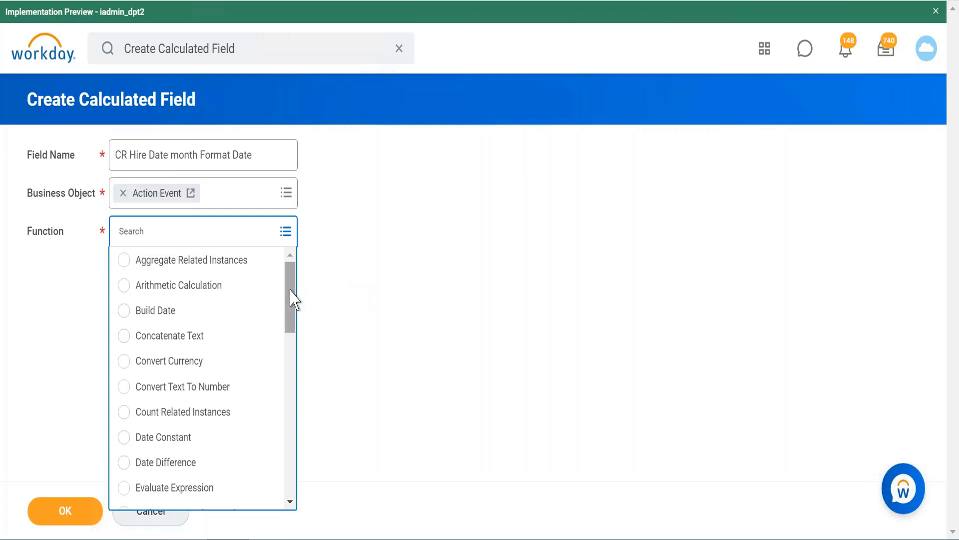
pyautogui.moveTo(292, 298); pyautogui.dragTo(296, 488)
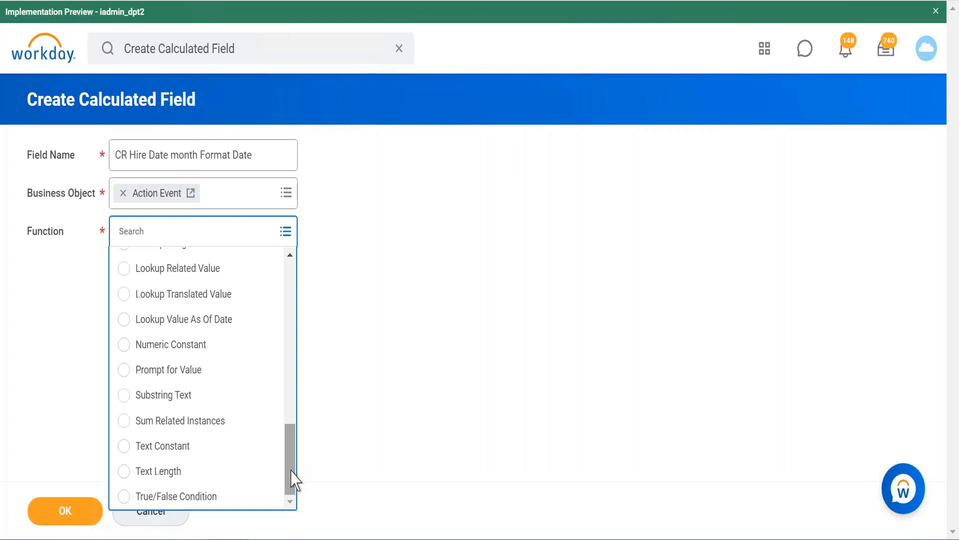
pyautogui.moveTo(292, 473); pyautogui.dragTo(286, 364)
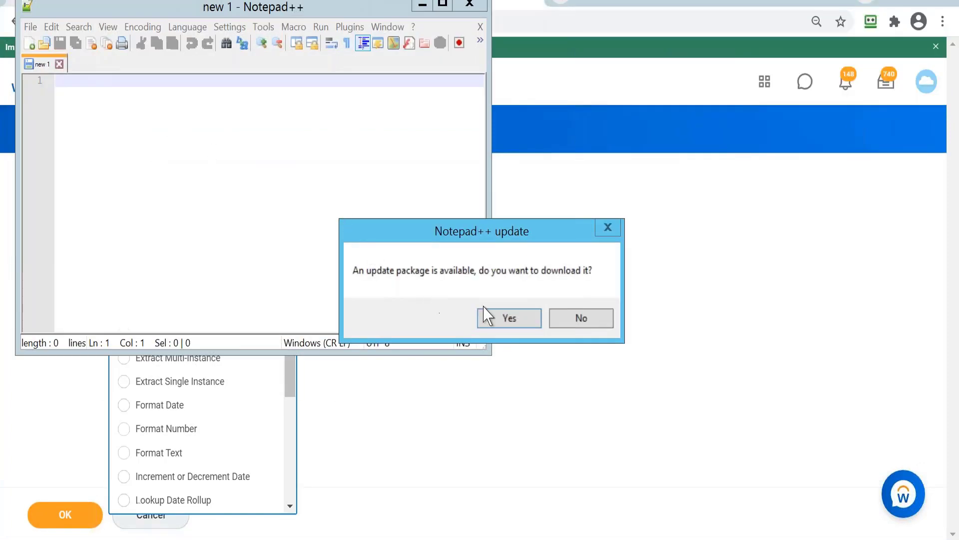
# - Dismiss the Notepad++ update prompt and type 'MM/DD/YYYY' in the new tab
pyautogui.click(581, 320)
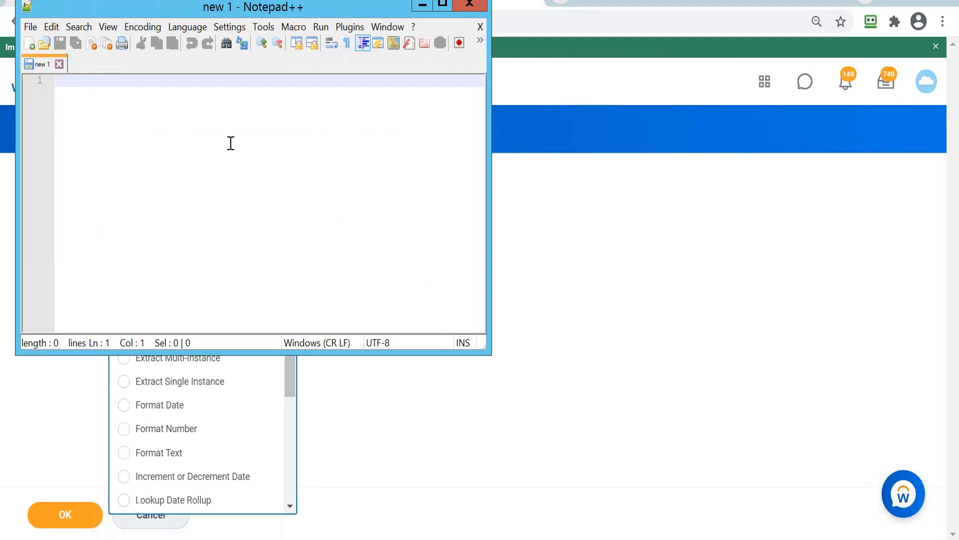
pyautogui.write('cd')
pyautogui.press('BackSpace')
pyautogui.press('BackSpace')
pyautogui.write('MM')
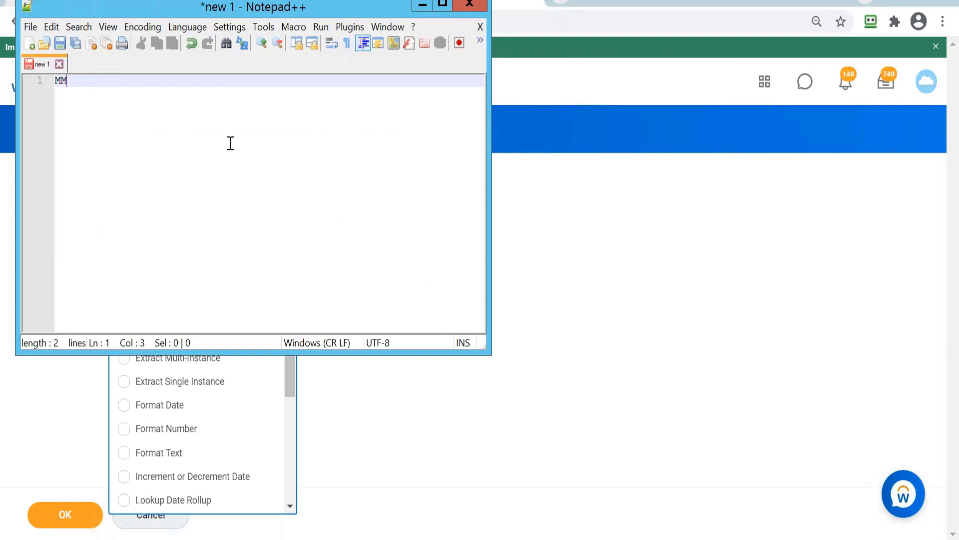
pyautogui.write('/DD/YYYY')
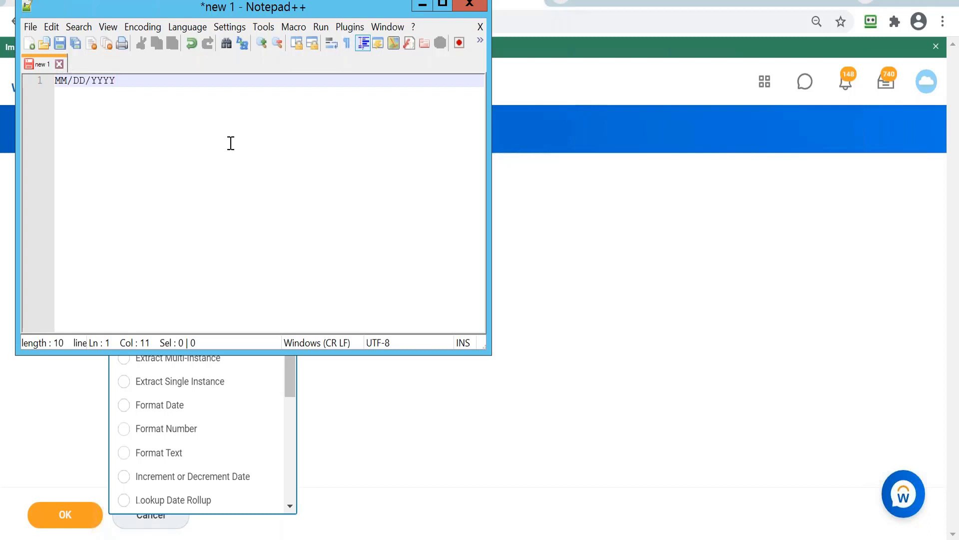
pyautogui.write('/')
pyautogui.press('BackSpace')
# - Complete the pattern with 'Hr/Min/Sec', select YYYY, and minimize Notepad++
pyautogui.write('Hr/MM')
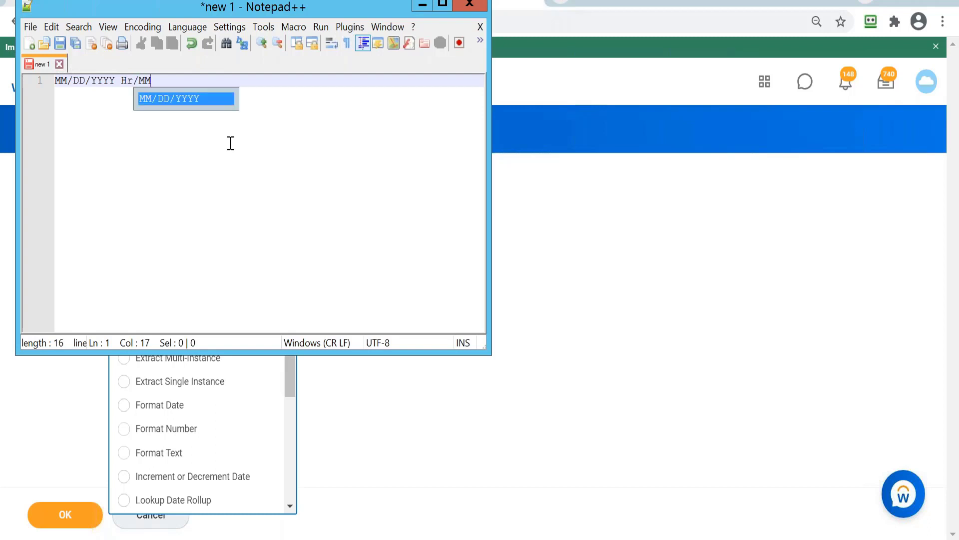
pyautogui.press('BackSpace')
pyautogui.write('in/S')
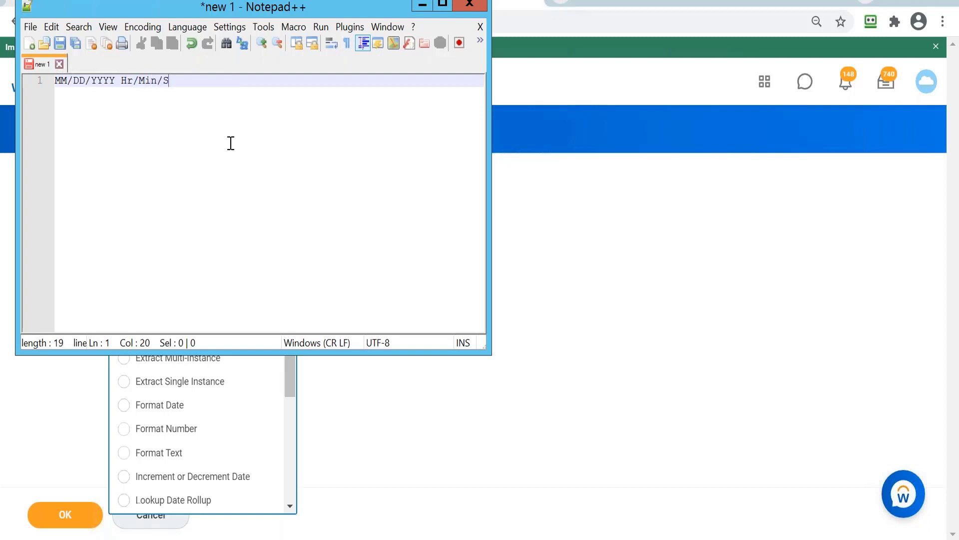
pyautogui.write('ed')
pyautogui.press('BackSpace')
pyautogui.write('c')
pyautogui.moveTo(118, 81); pyautogui.dragTo(92, 82)
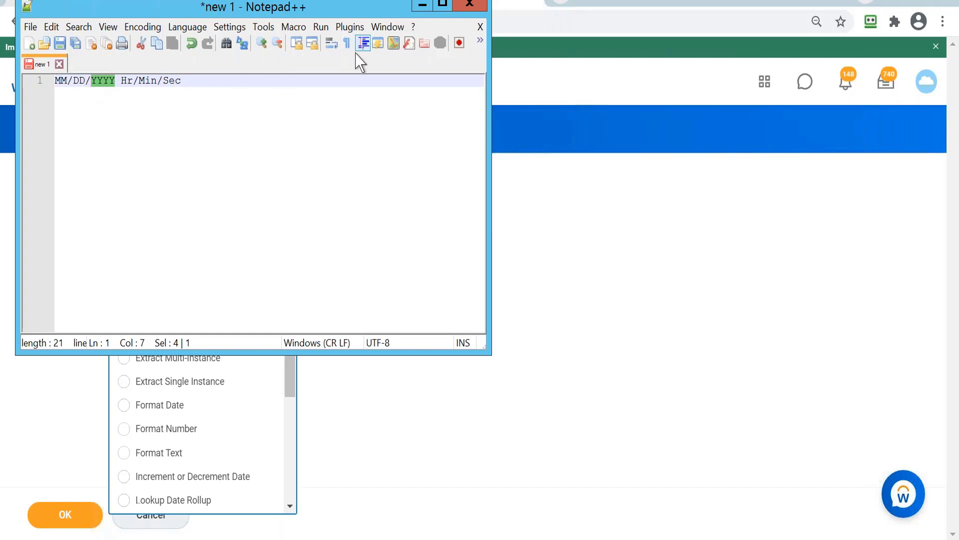
pyautogui.click(422, 4)
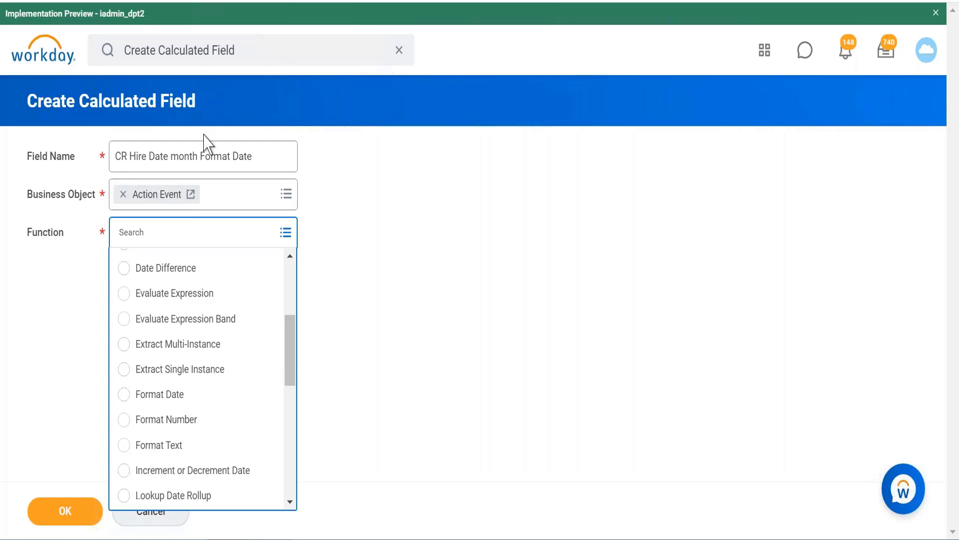
# - Replace the Action Event business object with Worker
pyautogui.click(123, 194)
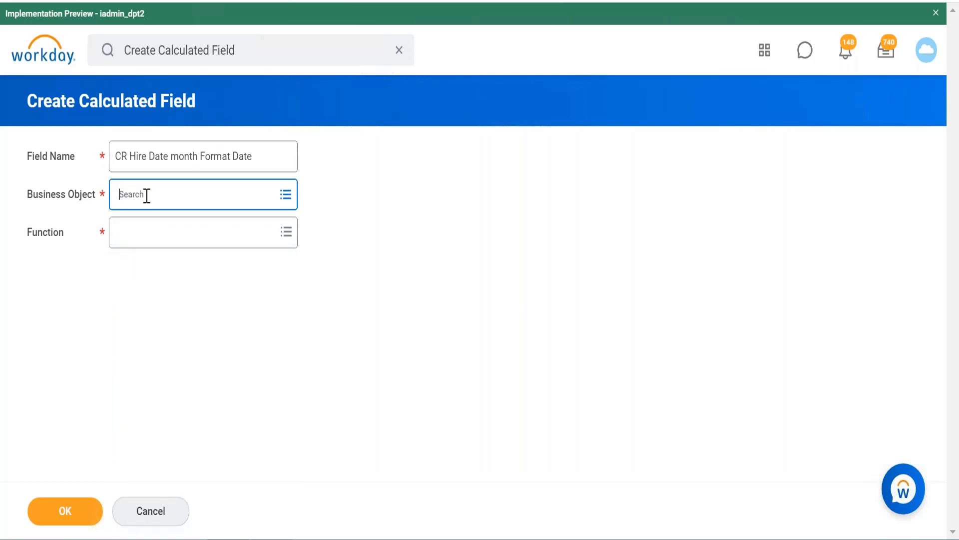
pyautogui.write('w')
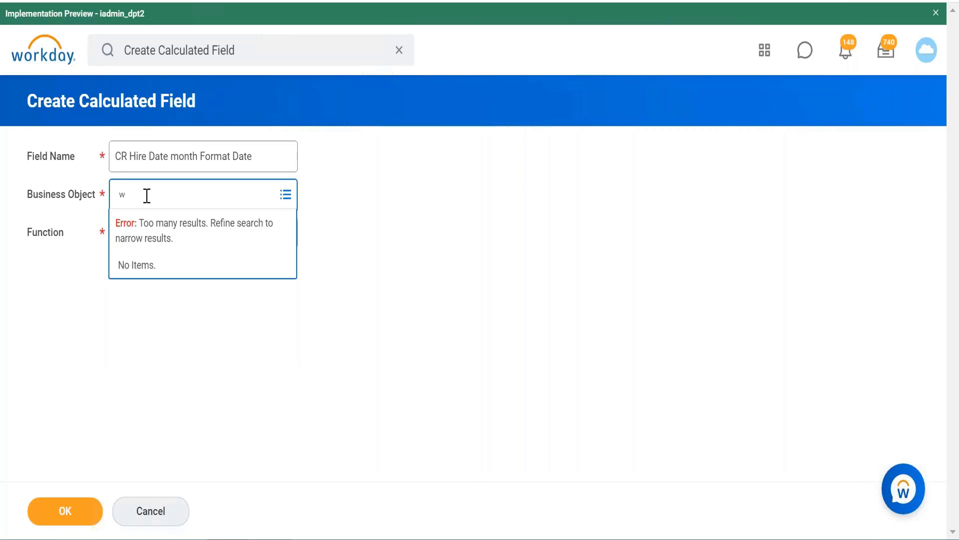
pyautogui.write('orker')
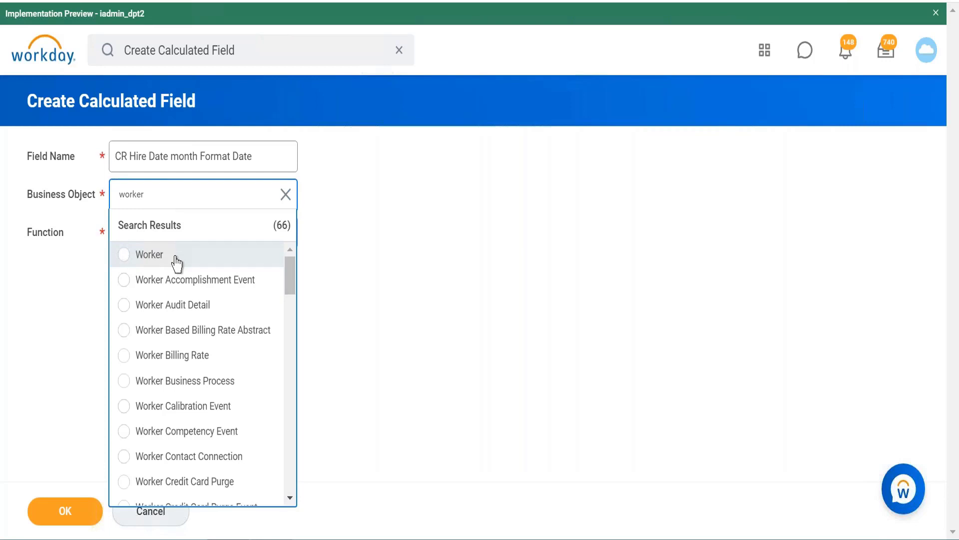
pyautogui.click(176, 259)
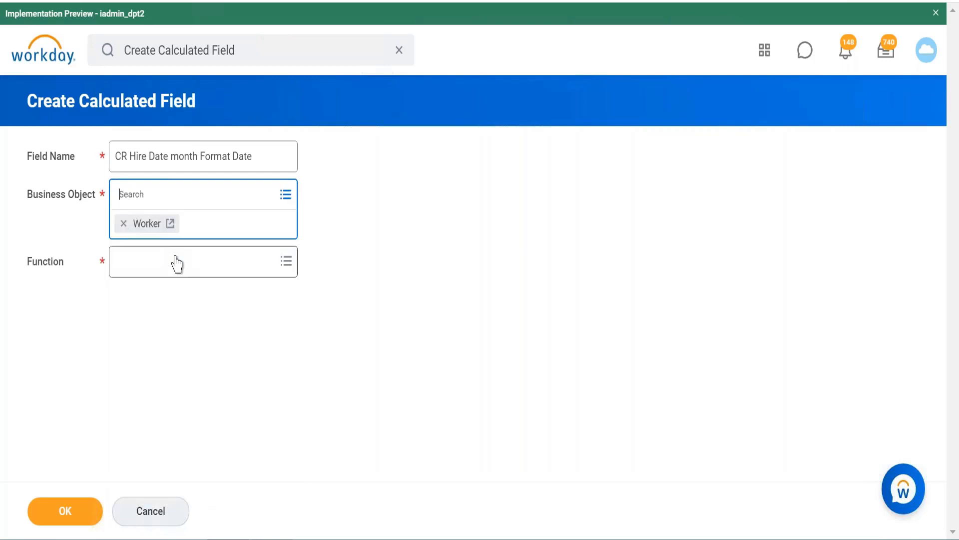
# - Choose the Format Date function and submit the field with OK
pyautogui.click(218, 263)
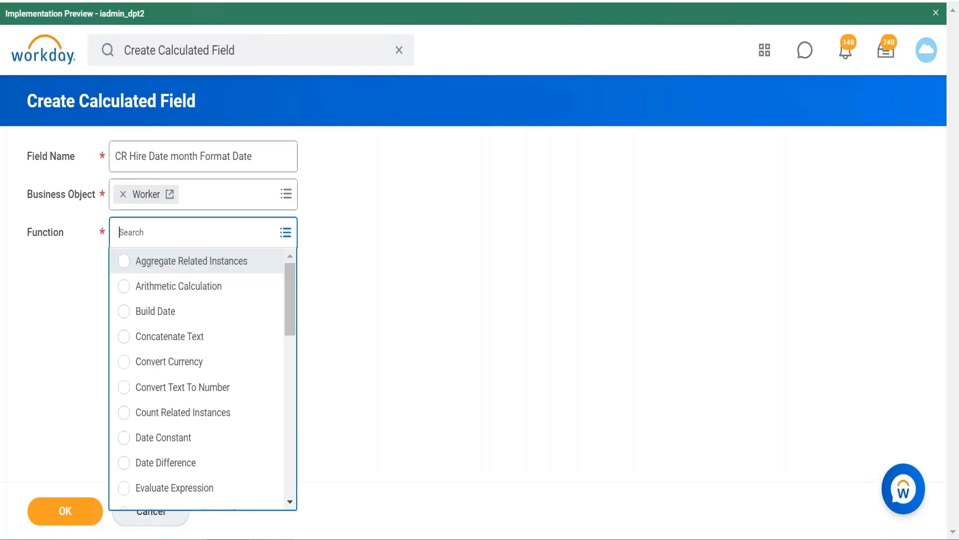
pyautogui.write('format')
pyautogui.press('Return')
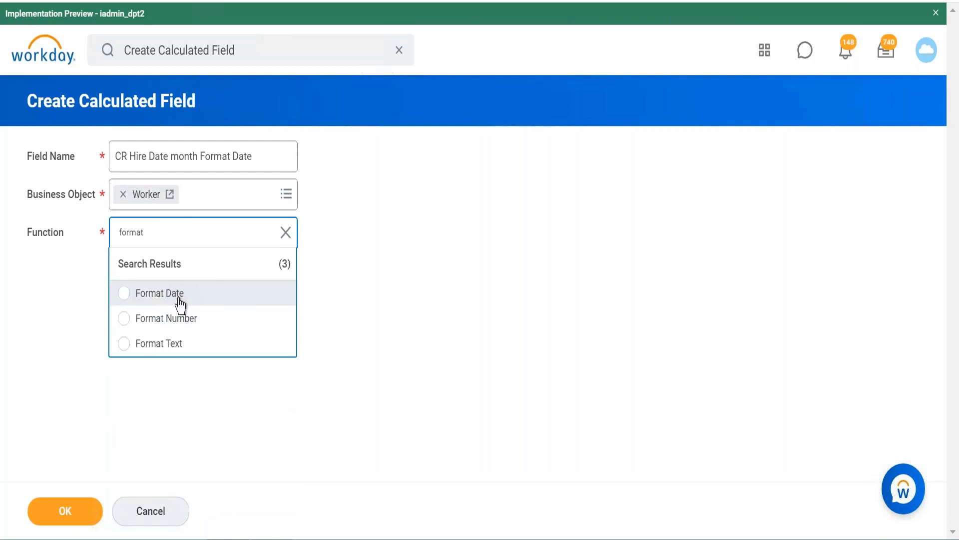
pyautogui.click(180, 305)
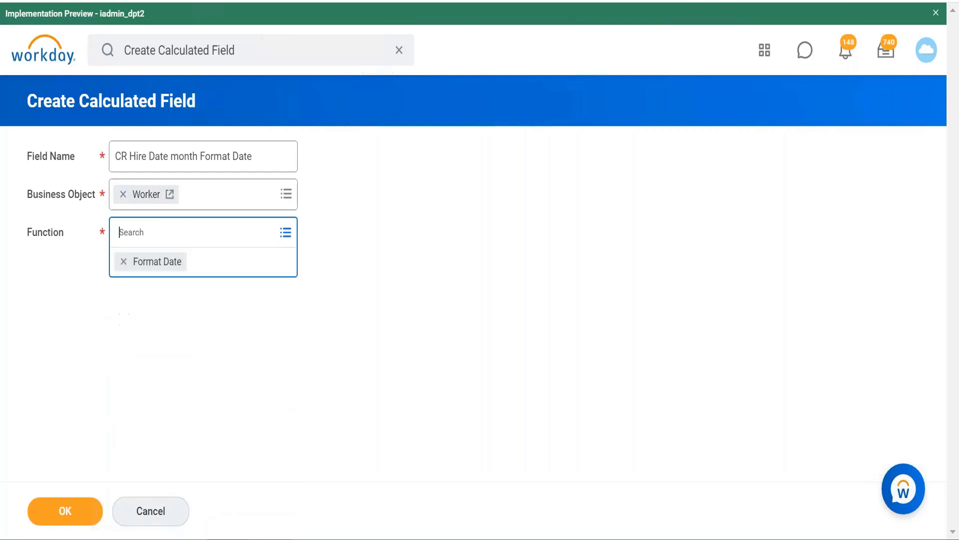
pyautogui.click(64, 517)
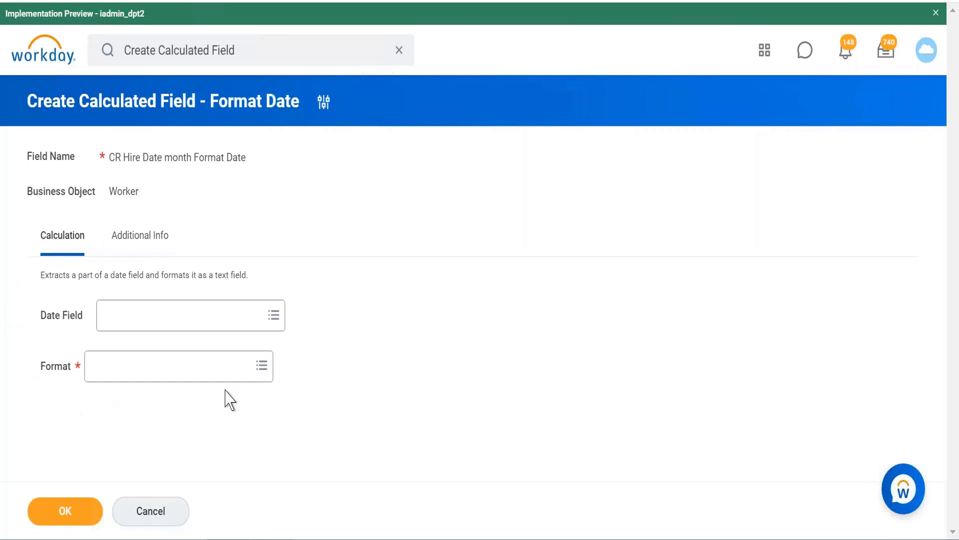
# - View the Additional Info tab showing Category Uncategorized and an empty Description
pyautogui.click(146, 245)
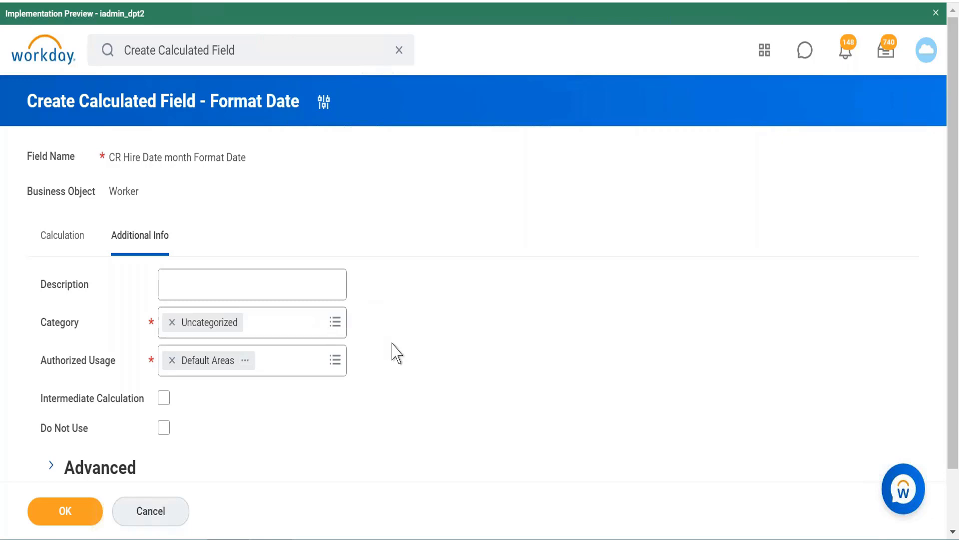
pyautogui.scroll(-1, 396, 353)
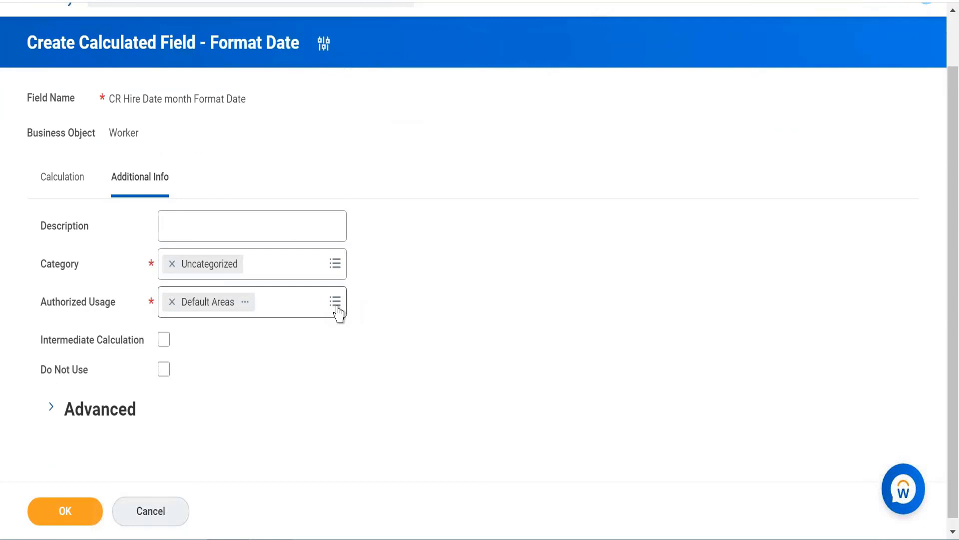
pyautogui.click(335, 302)
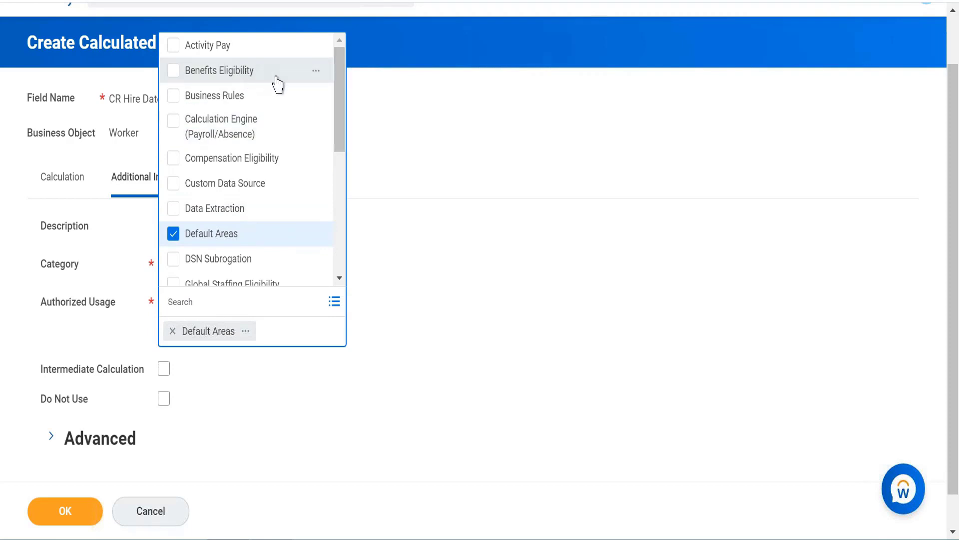
pyautogui.moveTo(340, 92); pyautogui.dragTo(336, 248)
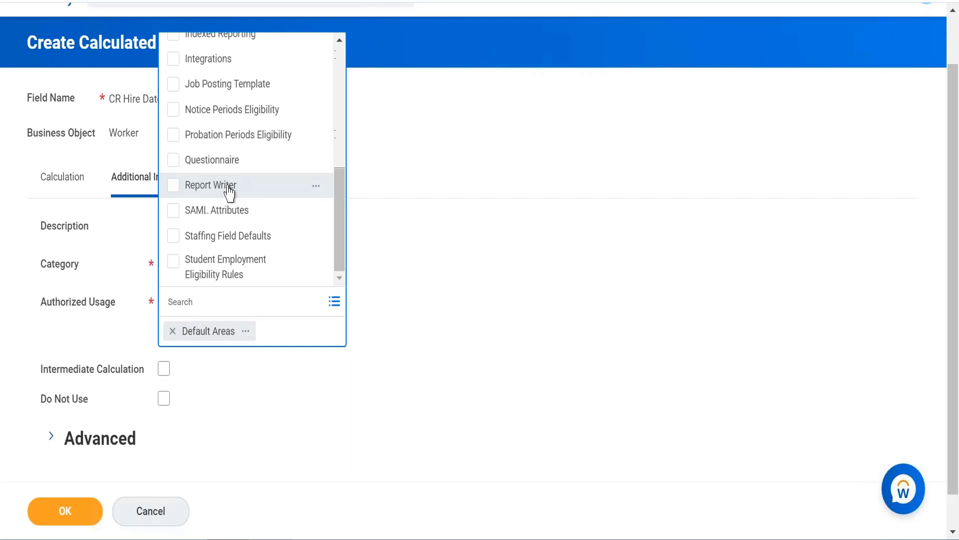
pyautogui.click(394, 259)
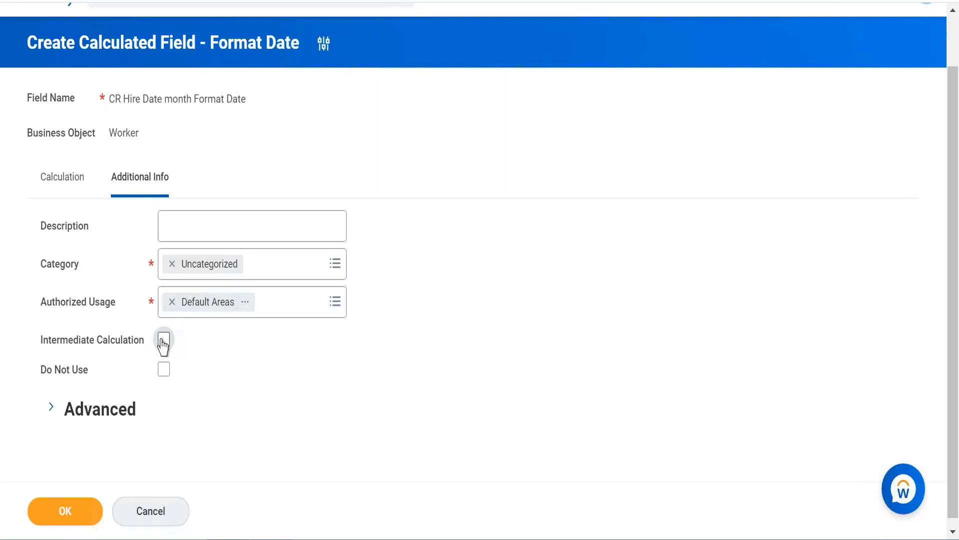
pyautogui.moveTo(163, 343)
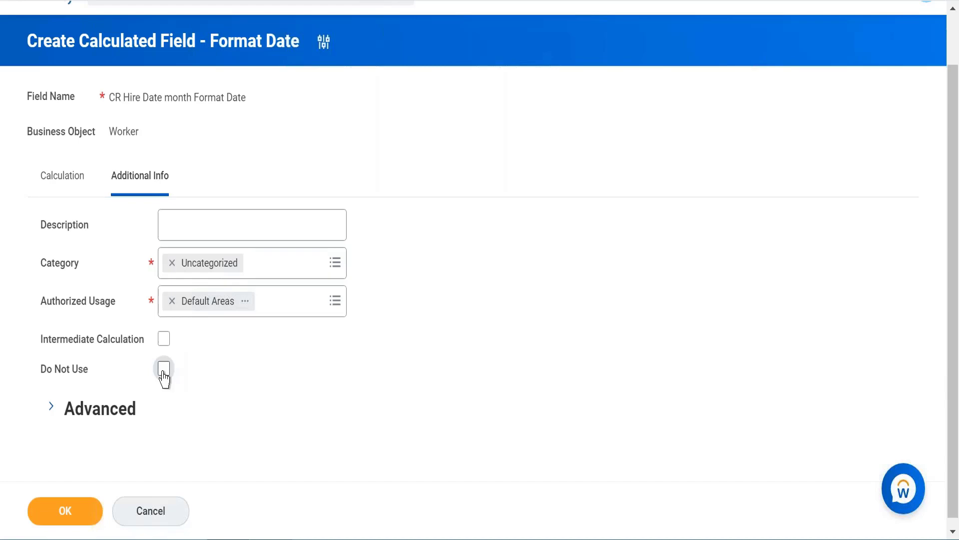
# - Switch back to the Calculation tab of the Format Date field
pyautogui.click(52, 185)
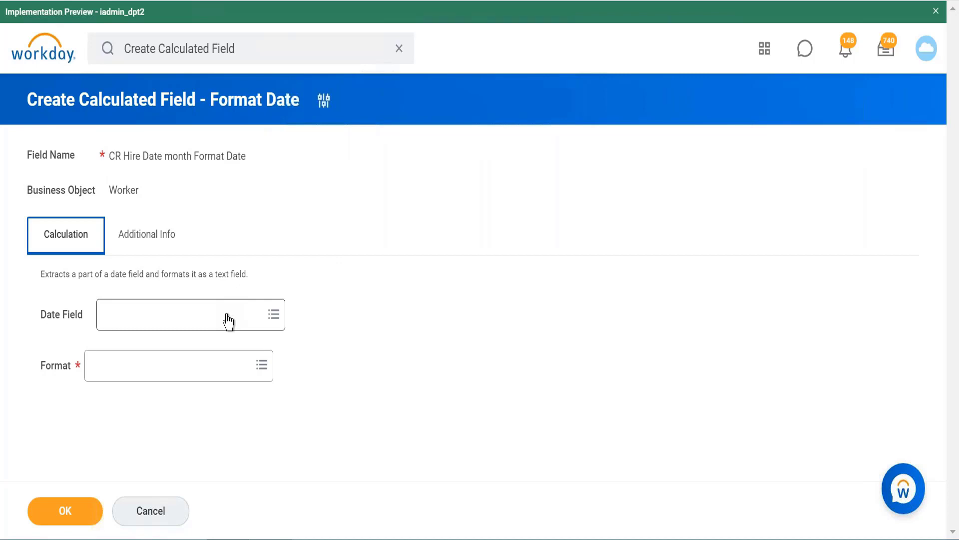
# - Browse the Date Field prompt's Global Fields > Date choices, like 14 Days Ago
pyautogui.click(227, 321)
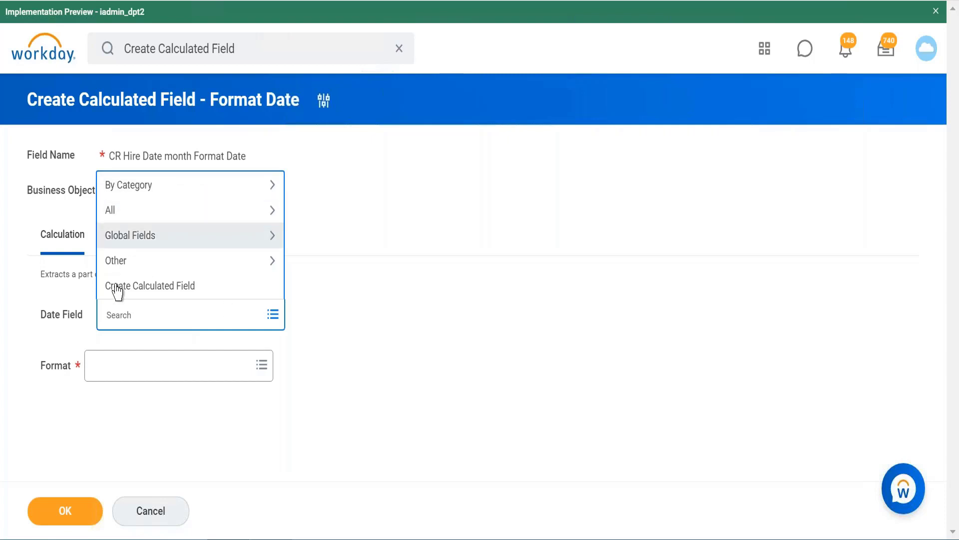
pyautogui.click(171, 244)
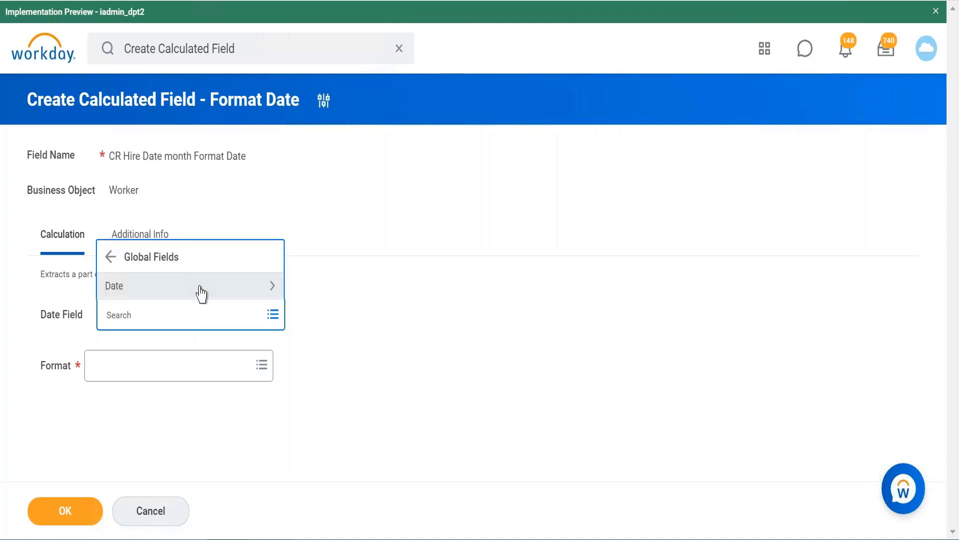
pyautogui.click(200, 292)
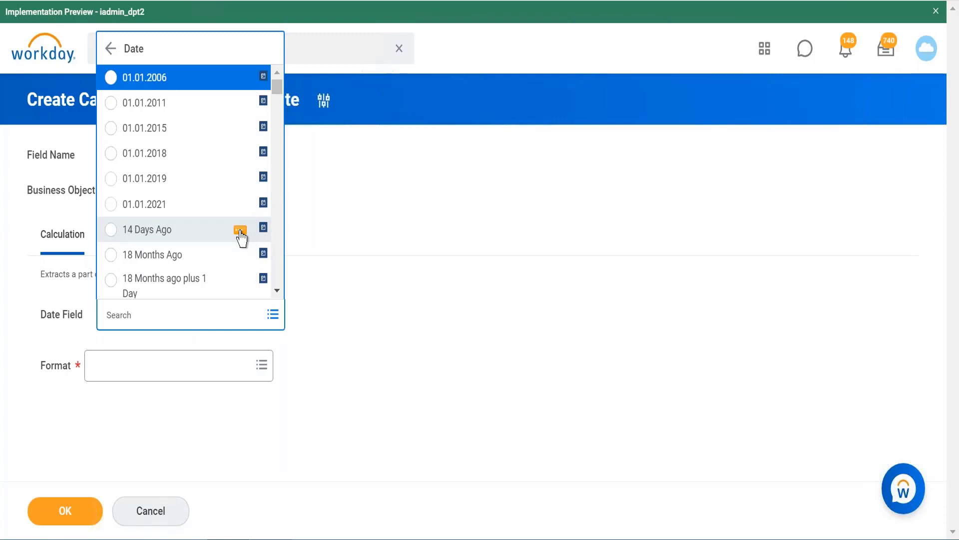
# - Preview the details card of the 14 Days Ago global field
pyautogui.click(240, 231)
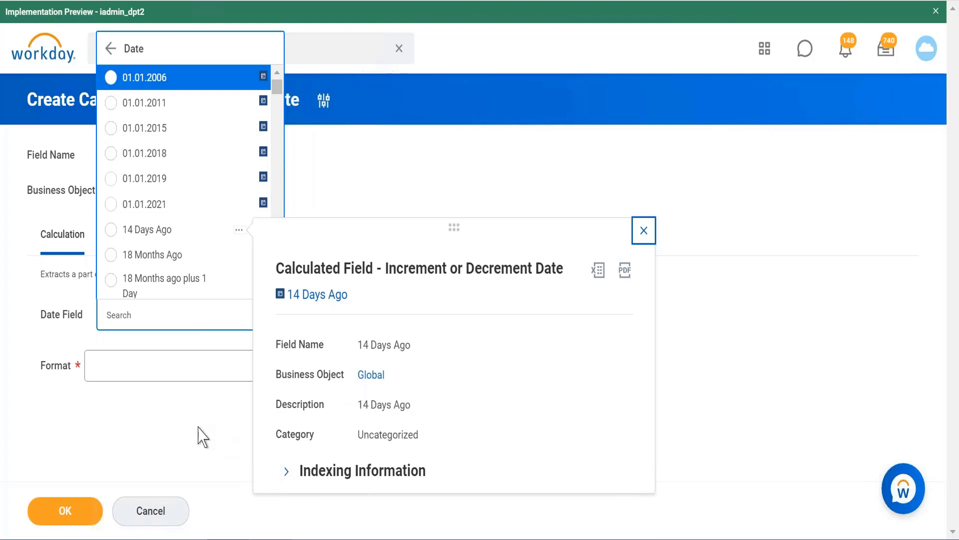
# - Return to the top field categories and search the Date Field prompt for 'hire date'
pyautogui.click(110, 49)
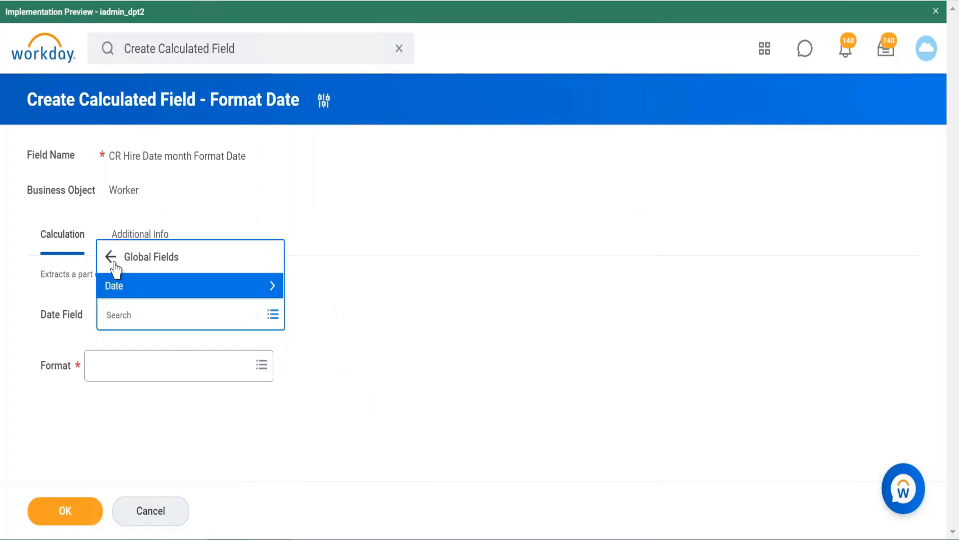
pyautogui.click(112, 258)
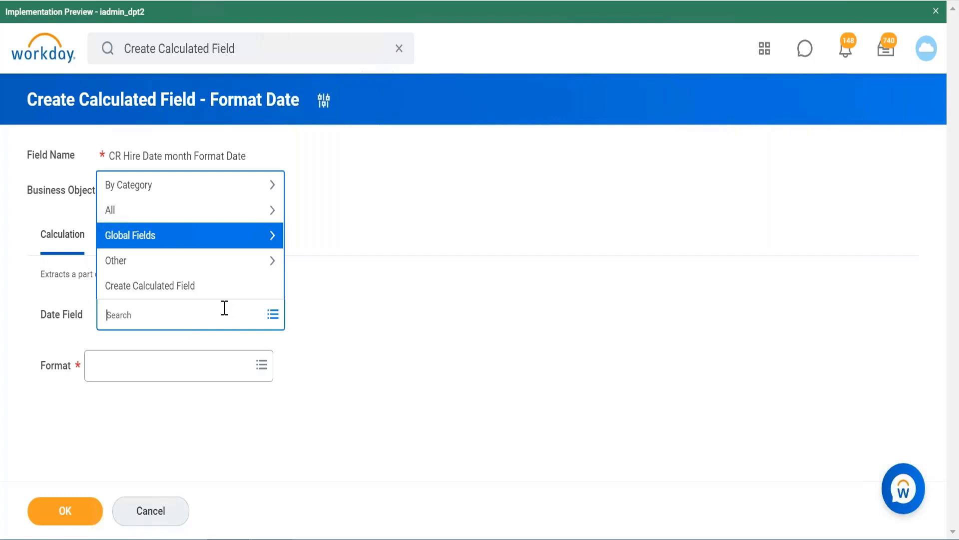
pyautogui.write('hire date')
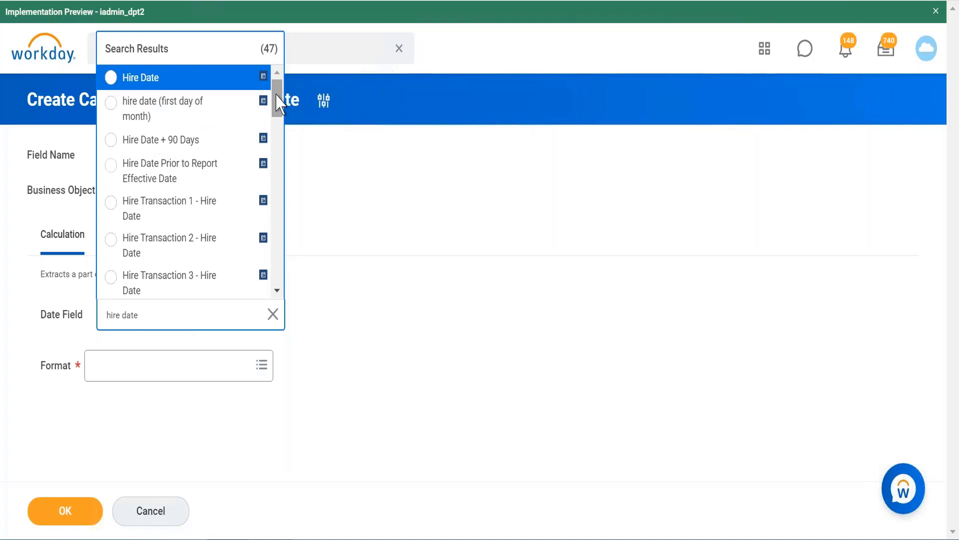
# - Inspect the Hire Date + 90 Days details, then dismiss the lookup leaving Date Field empty
pyautogui.moveTo(276, 98)
pyautogui.mouseDown()
pyautogui.moveTo(277, 155)
pyautogui.moveTo(278, 97)
pyautogui.moveTo(269, 106)
pyautogui.mouseUp()
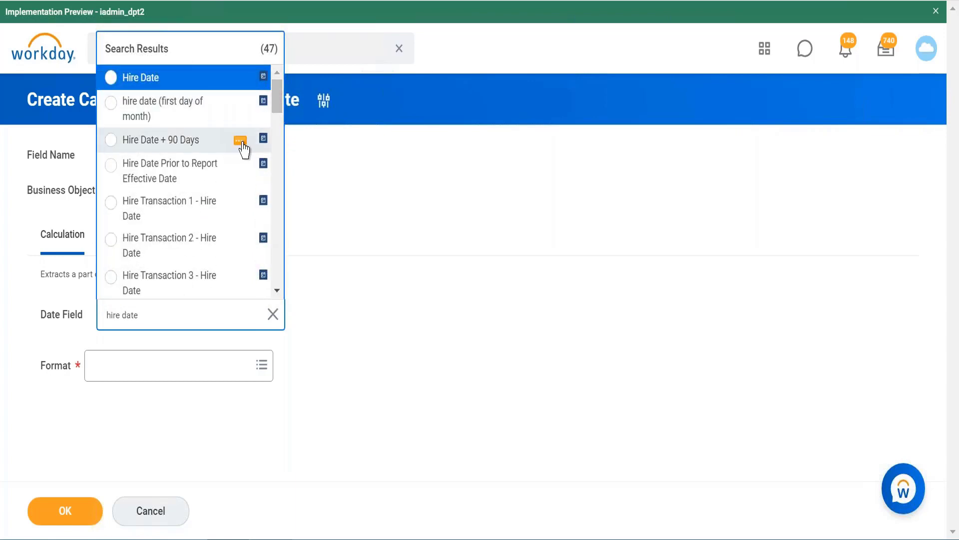
pyautogui.click(241, 142)
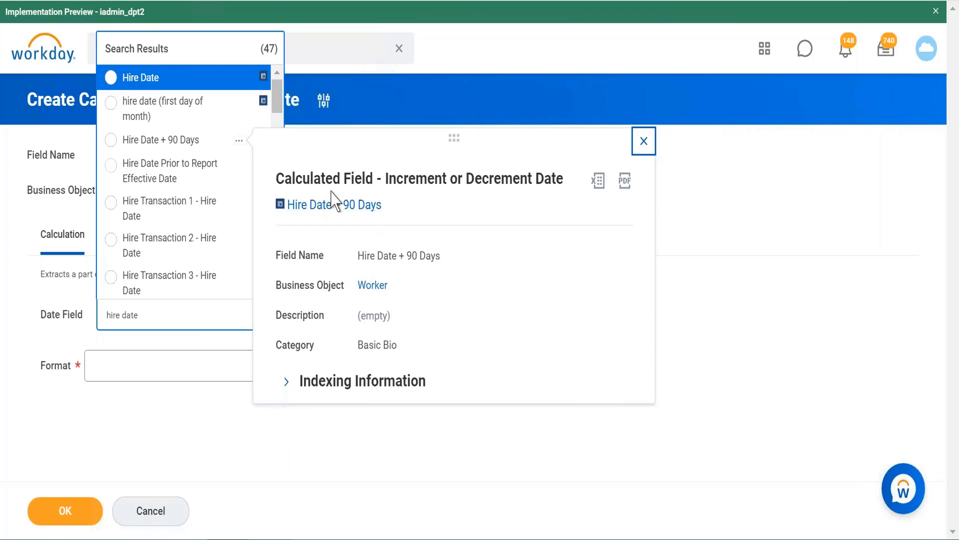
pyautogui.click(351, 441)
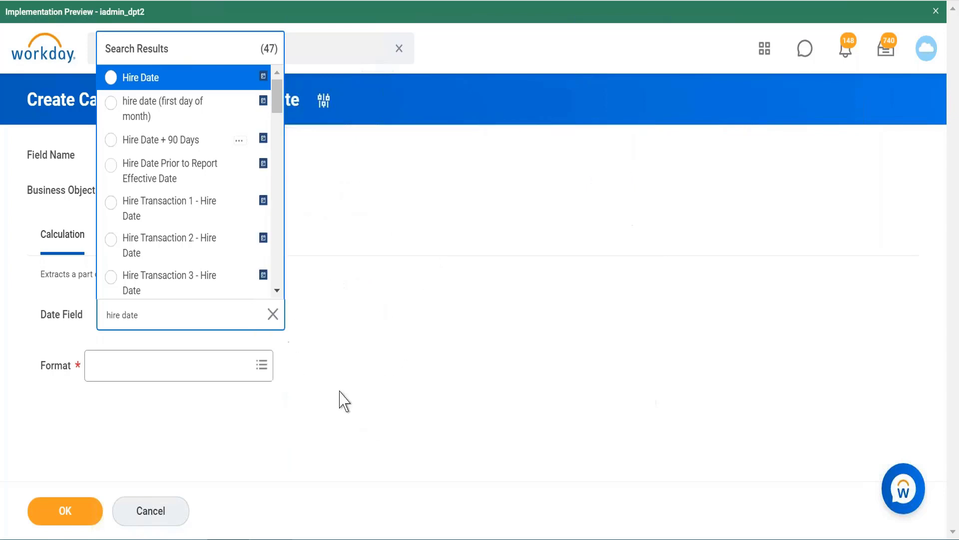
pyautogui.moveTo(276, 97); pyautogui.dragTo(402, 261)
pyautogui.click(402, 261)
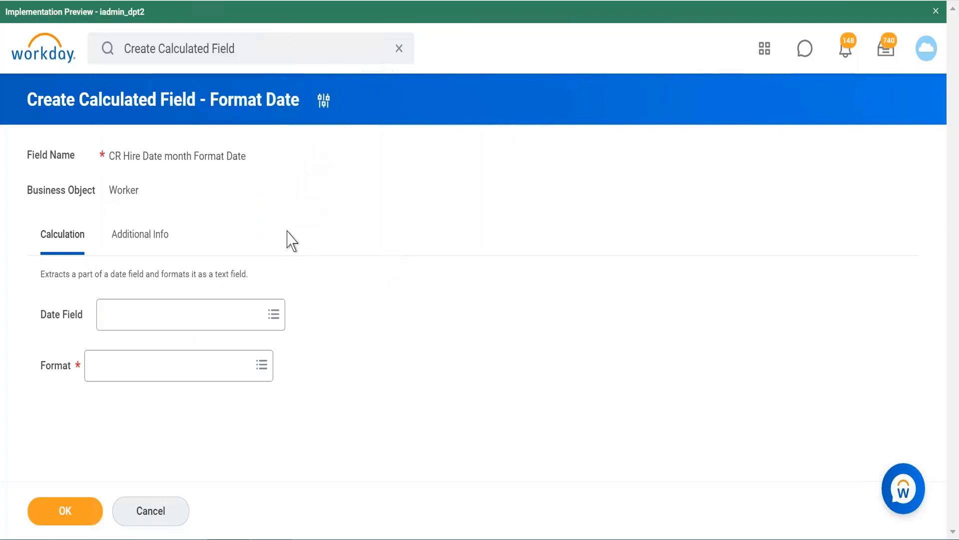
# - Search 'hir' in the Date Field prompt and select Hire Date
pyautogui.click(218, 317)
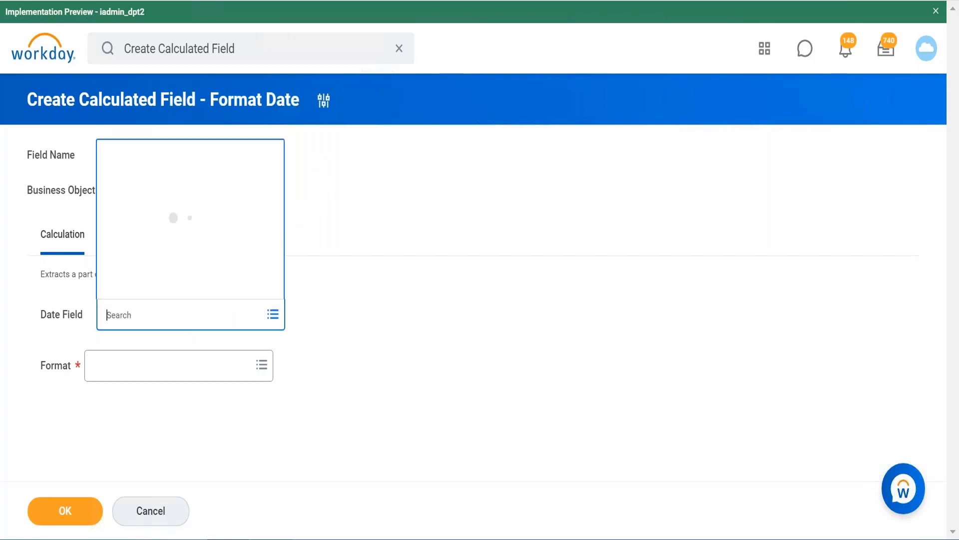
pyautogui.write('hire date')
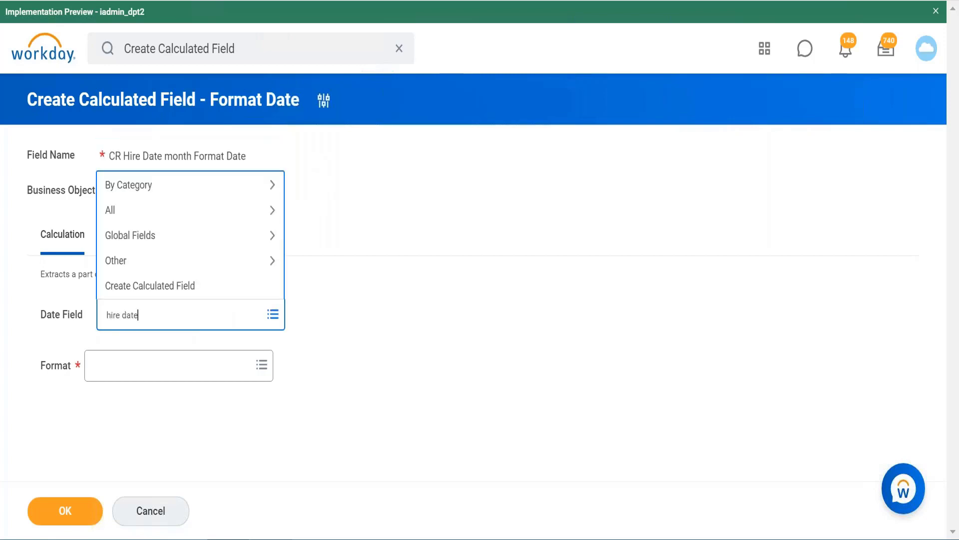
pyautogui.press('Return')
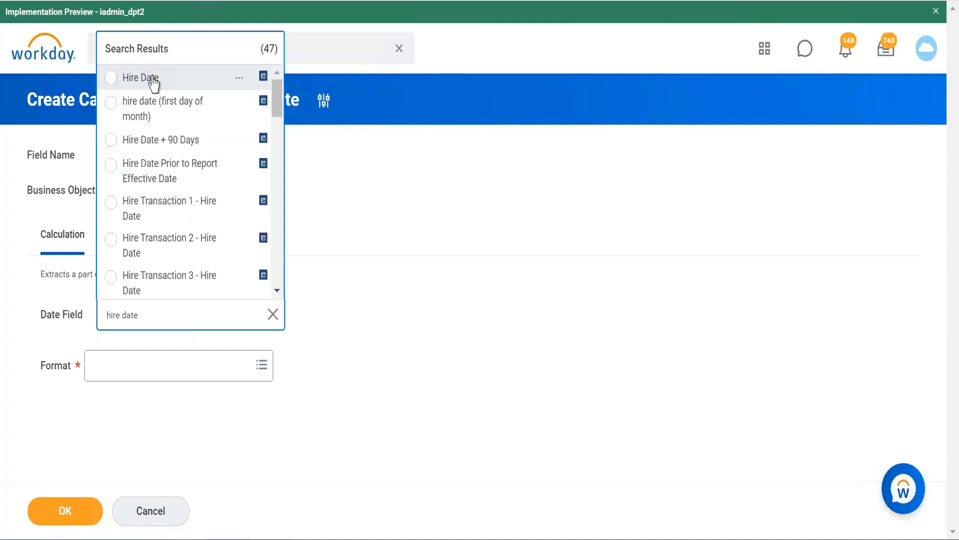
pyautogui.click(140, 78)
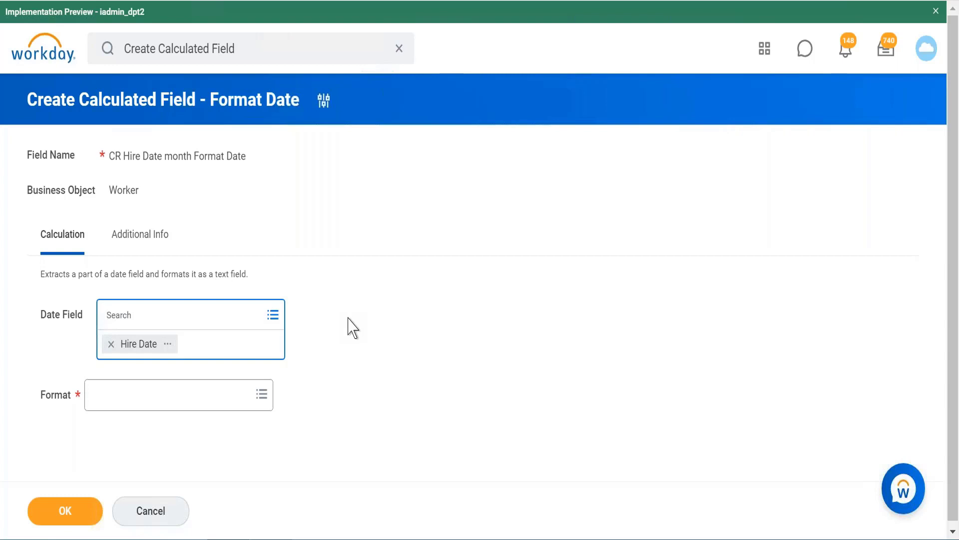
# - Open the Format prompt and scroll through the available date format options
pyautogui.click(198, 392)
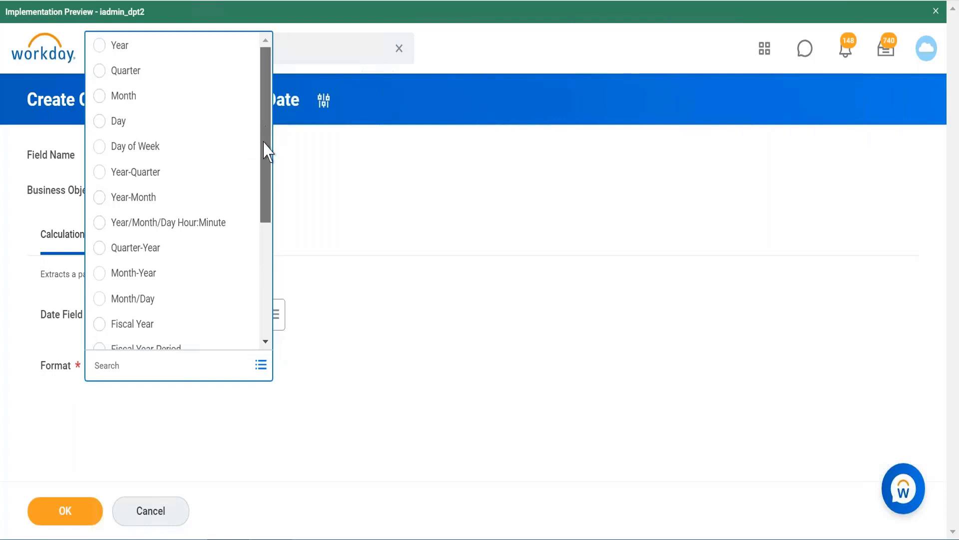
pyautogui.moveTo(266, 150); pyautogui.dragTo(276, 85)
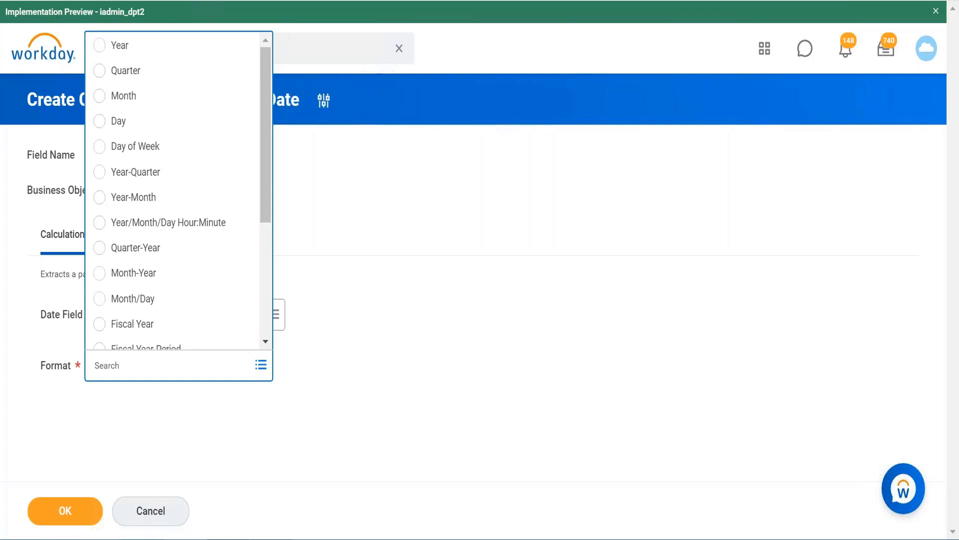
# - Add the line '1.6.2016 2016-Q2' to the Notepad++ notes and switch back to Workday
pyautogui.moveTo(228, 538)
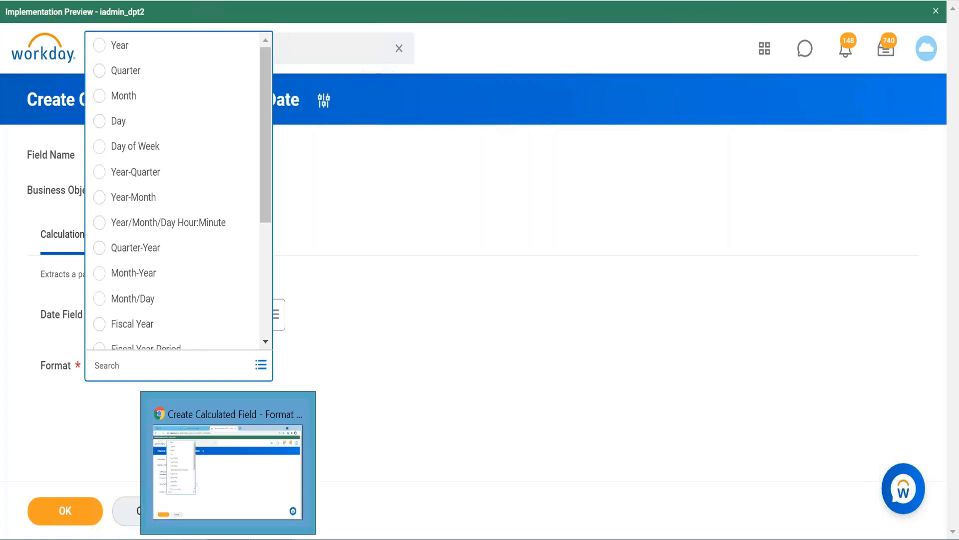
pyautogui.moveTo(271, 538)
pyautogui.click(270, 463)
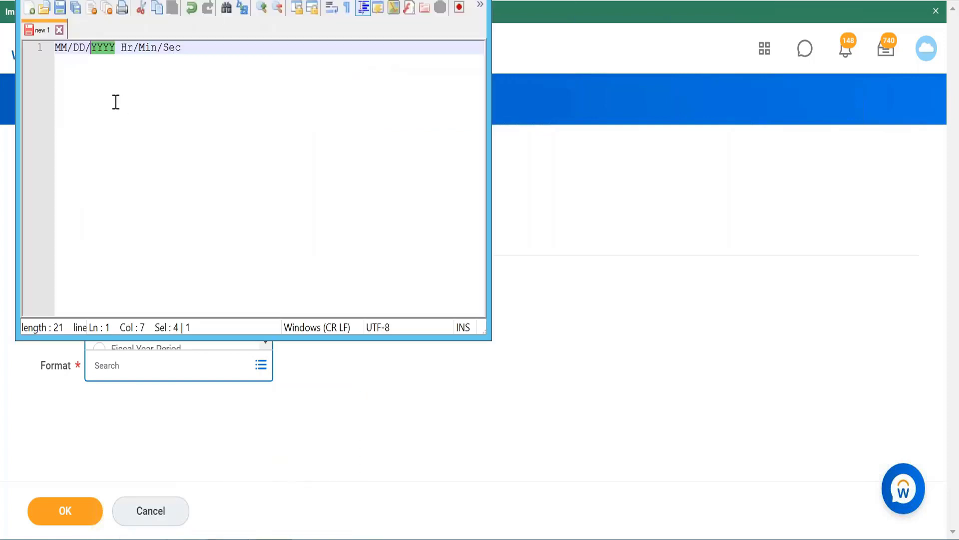
pyautogui.click(105, 101)
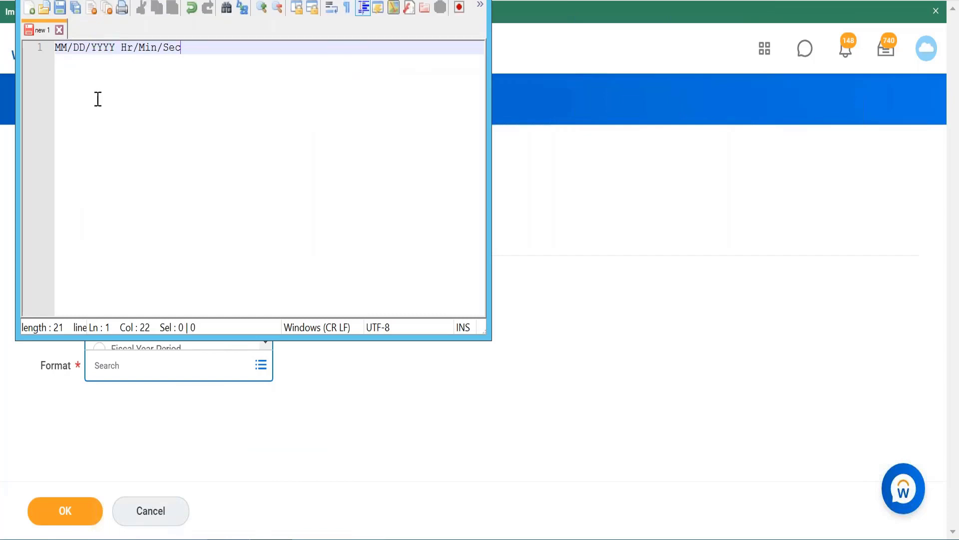
pyautogui.press('Return')
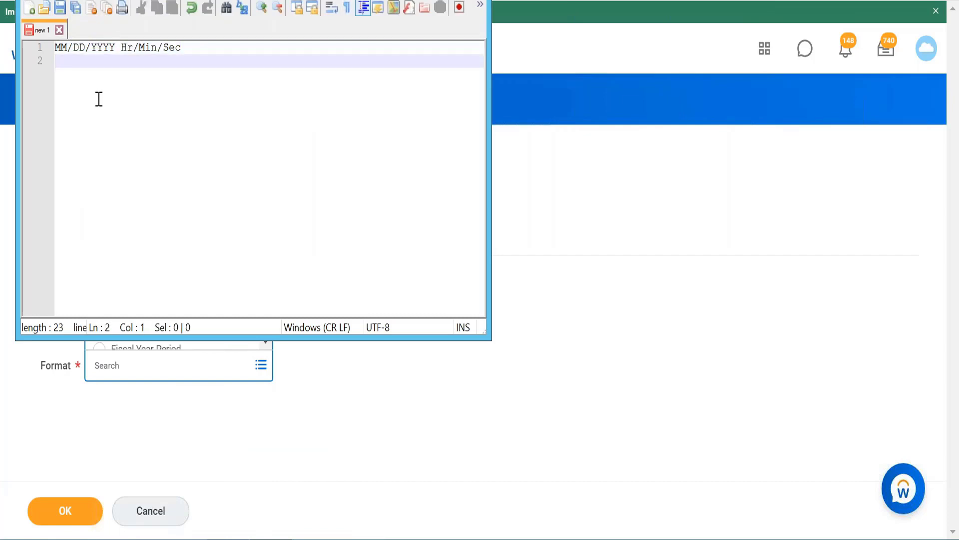
pyautogui.write('1.6.20')
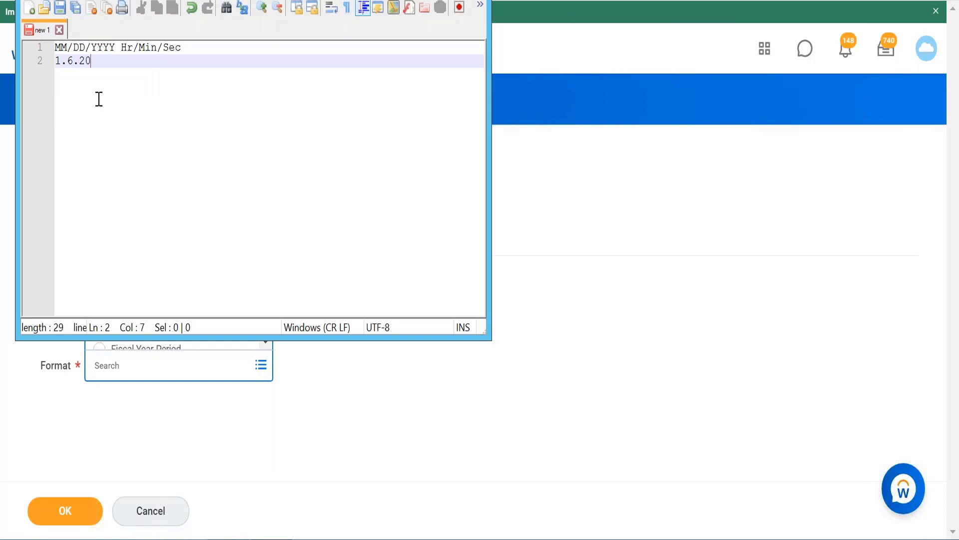
pyautogui.write('16')
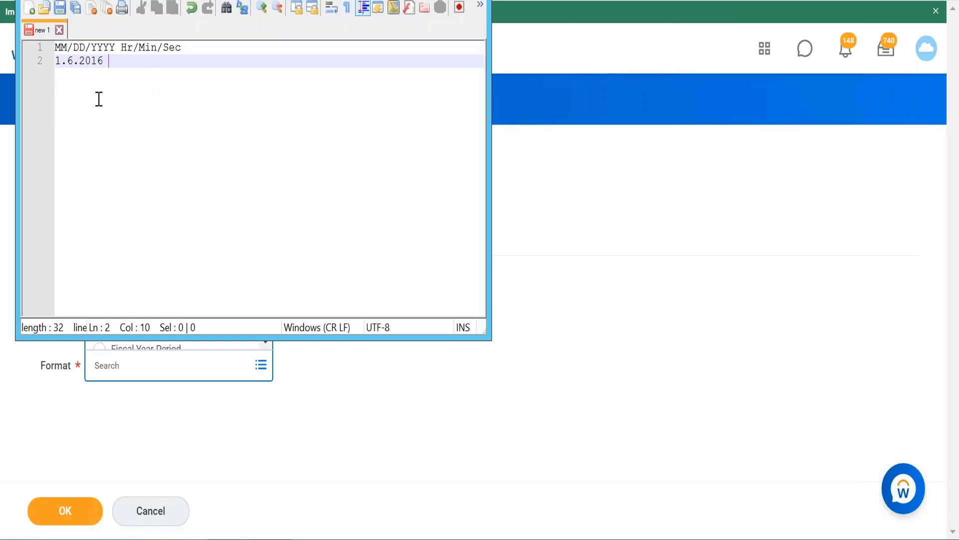
pyautogui.write(' 2016-Q2')
pyautogui.press('BackSpace')
pyautogui.press('BackSpace')
pyautogui.write('2')
pyautogui.press('BackSpace')
pyautogui.write('Q2')
pyautogui.hotkey('alt', 'Tab')
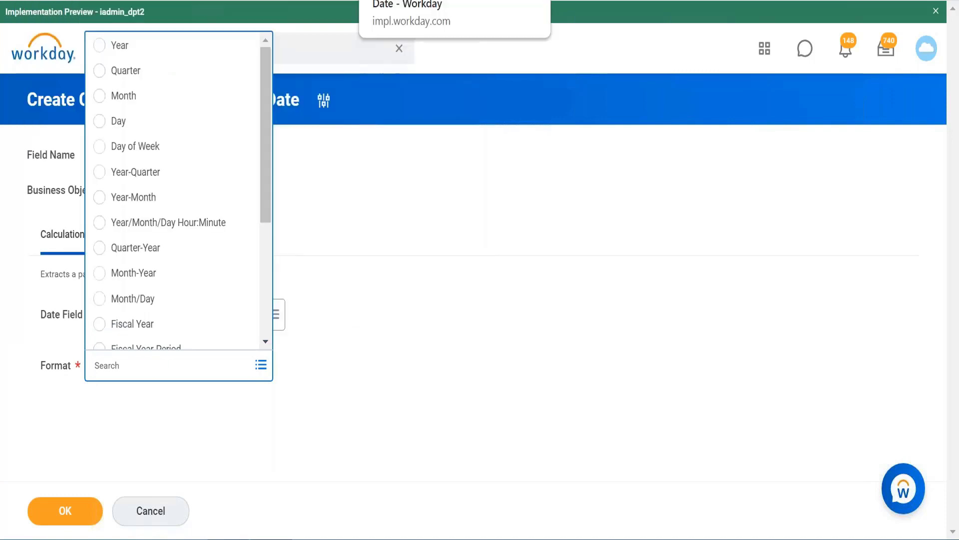
# - Choose Year-Quarter as the Format and save the CR Hire Date month Format Date field
pyautogui.click(199, 181)
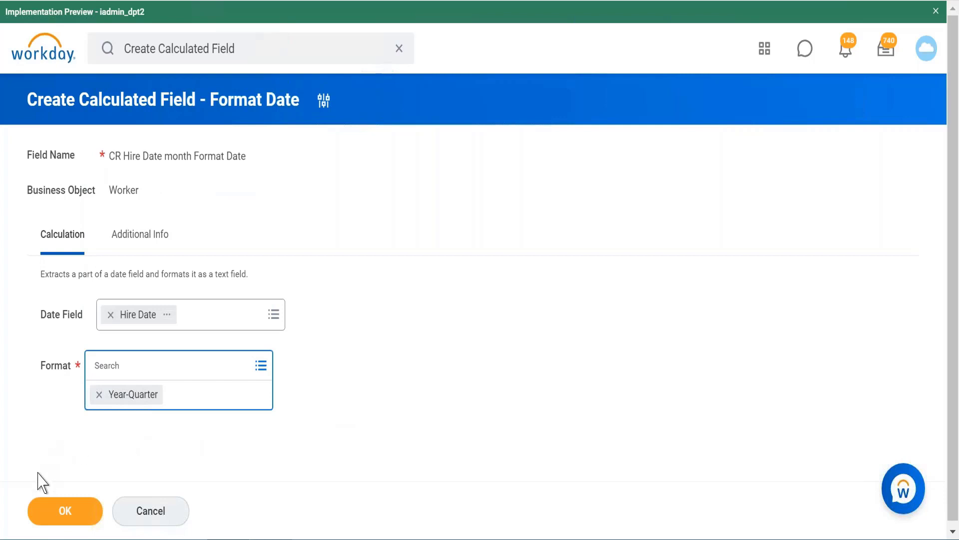
pyautogui.click(53, 518)
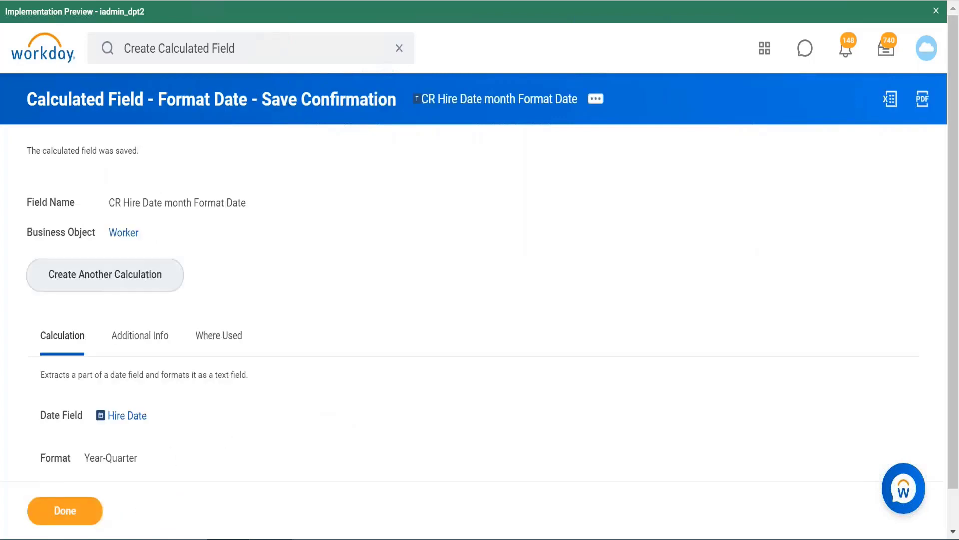
pyautogui.scroll(-1, 368, 208)
pyautogui.scroll(1, 365, 200)
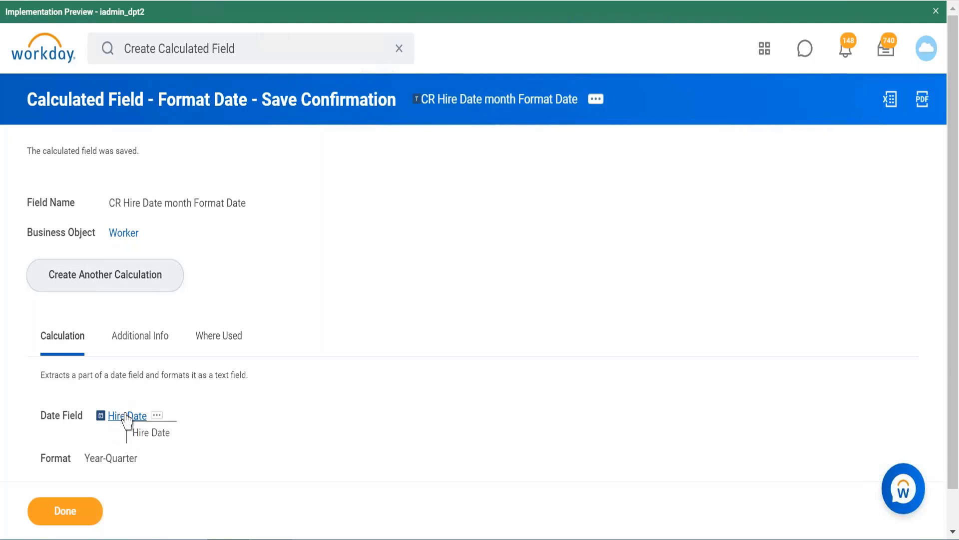
pyautogui.click(277, 519)
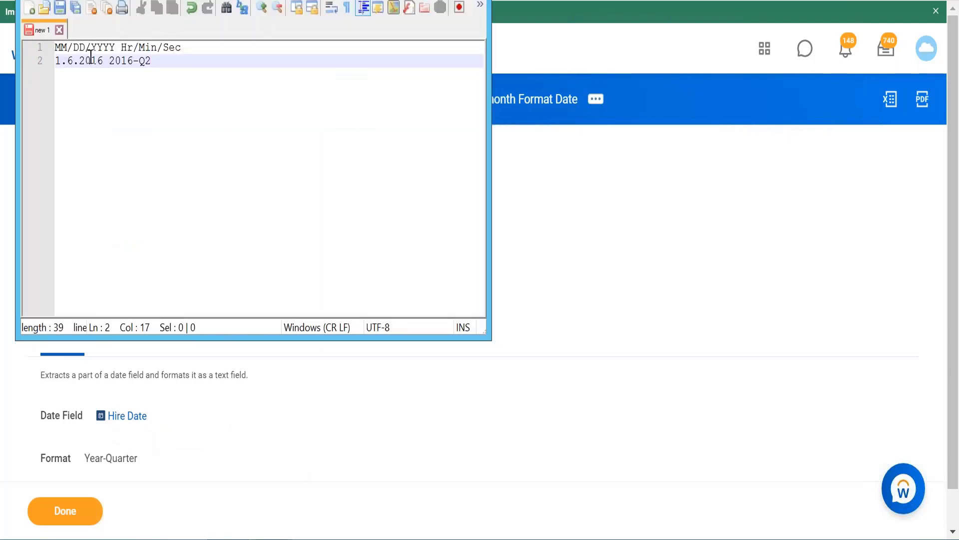
pyautogui.hotkey('alt', 'Tab')
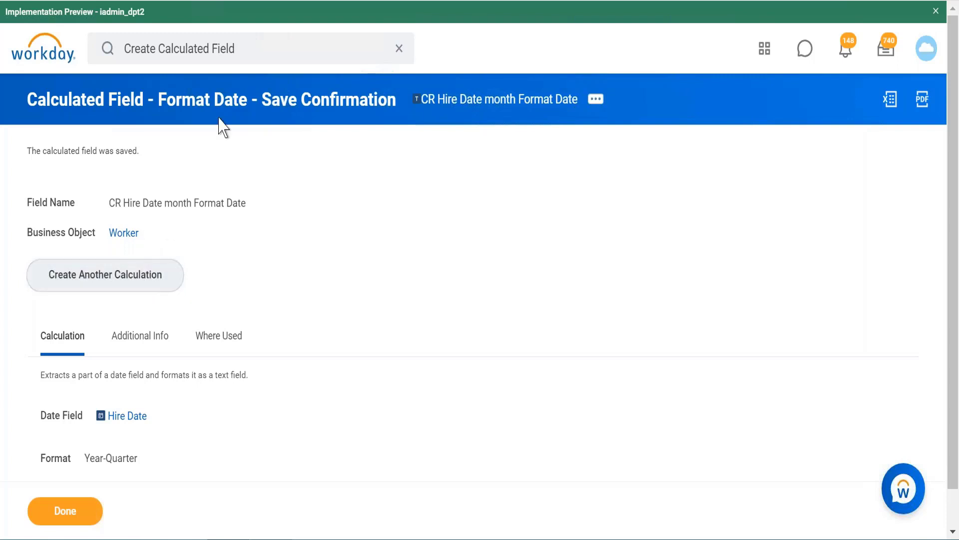
# - Rerun the Create Calculated Field search and duplicate that results tab
pyautogui.click(259, 52)
pyautogui.press('Return')
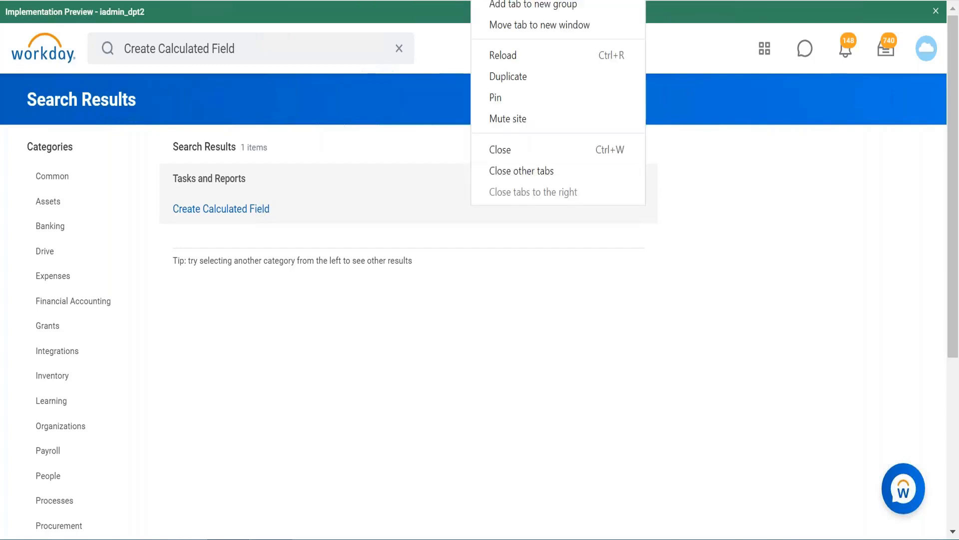
pyautogui.click(524, 80)
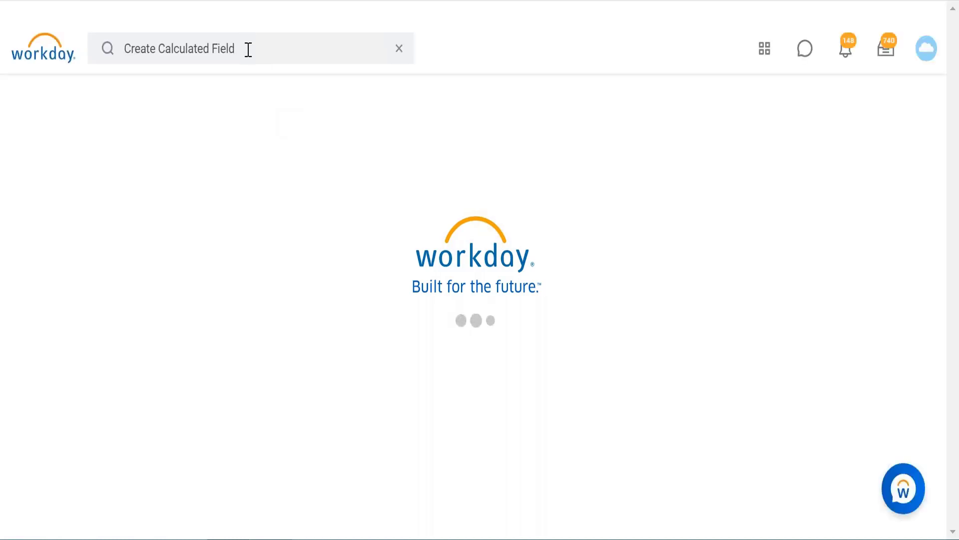
# - Replace the search query with 'credit verification date' and run it
pyautogui.click(249, 50)
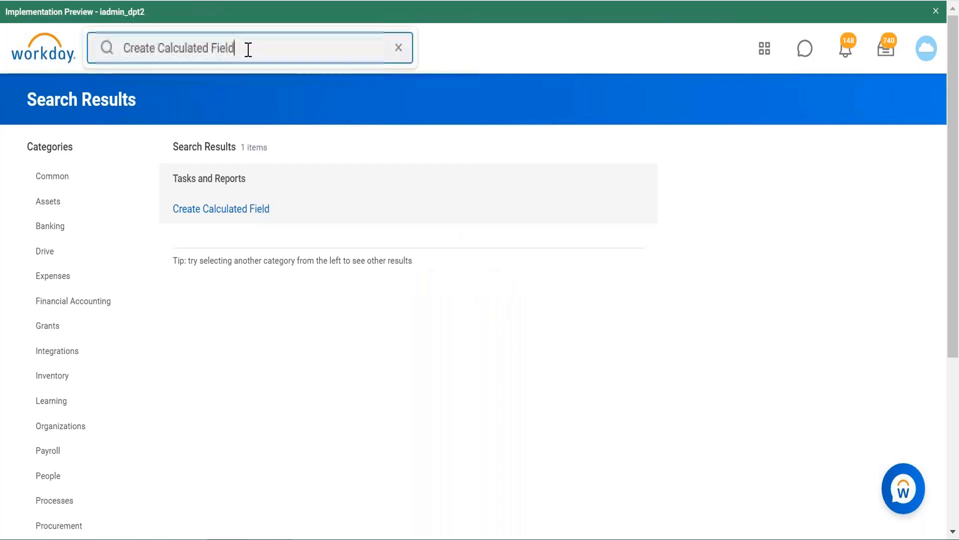
pyautogui.press('BackSpace')
pyautogui.press('BackSpace')
pyautogui.press('BackSpace')
pyautogui.press('BackSpace')
pyautogui.press('BackSpace')
pyautogui.press('BackSpace')
pyautogui.press('BackSpace')
pyautogui.press('BackSpace')
pyautogui.press('BackSpace')
pyautogui.press('BackSpace')
pyautogui.press('BackSpace')
pyautogui.press('BackSpace')
pyautogui.press('BackSpace')
pyautogui.press('BackSpace')
pyautogui.press('BackSpace')
pyautogui.press('BackSpace')
pyautogui.press('BackSpace')
pyautogui.press('BackSpace')
pyautogui.press('BackSpace')
pyautogui.press('BackSpace')
pyautogui.press('BackSpace')
pyautogui.press('BackSpace')
pyautogui.press('BackSpace')
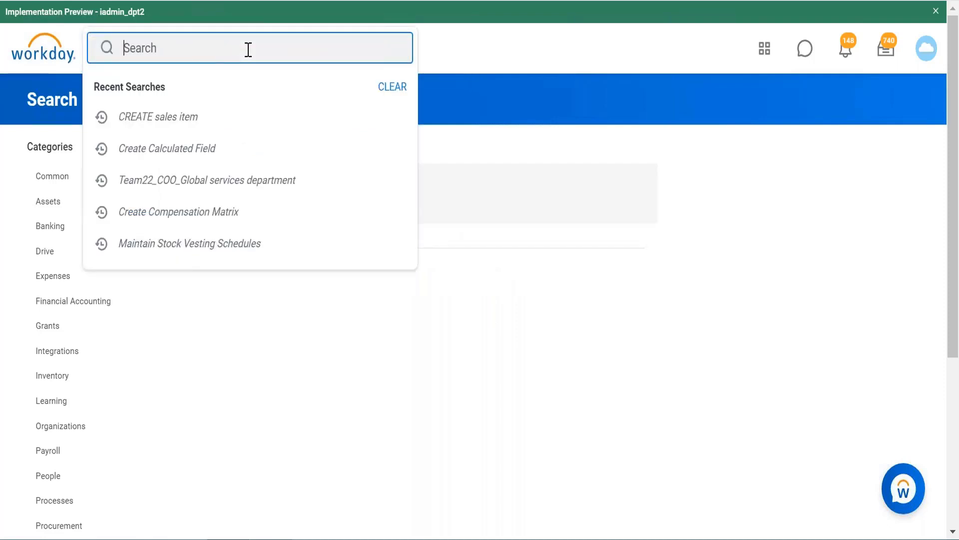
pyautogui.write('credit verification date')
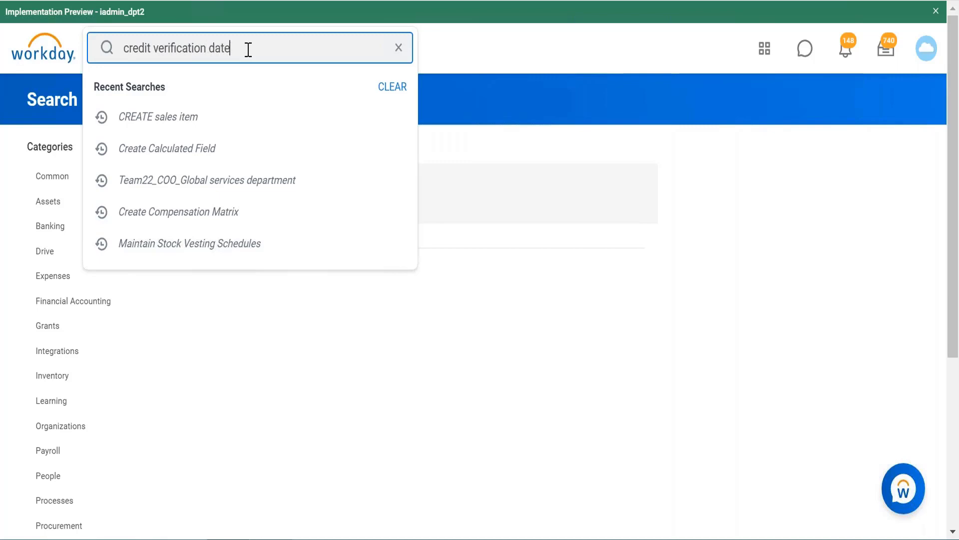
pyautogui.press('Return')
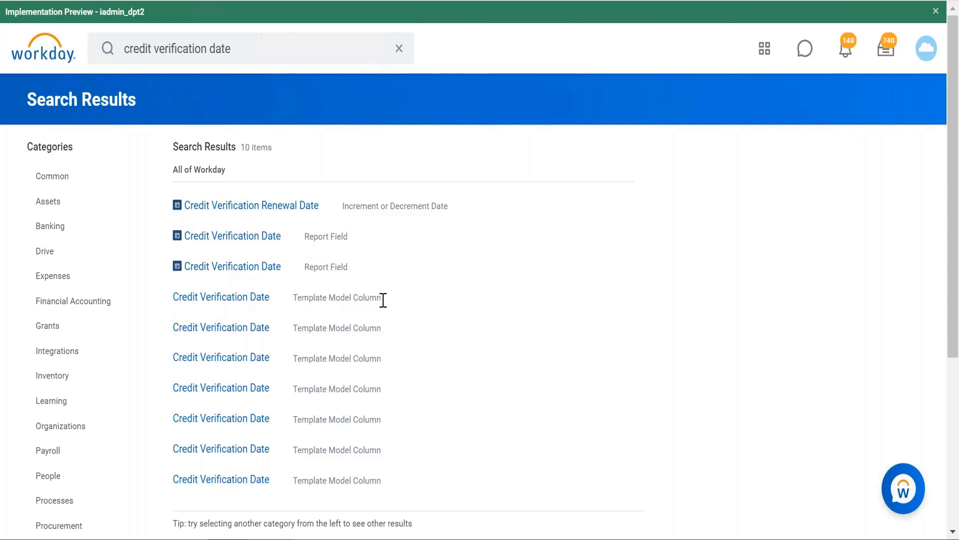
# - Review the details popups of both Credit Verification Date report fields
pyautogui.moveTo(291, 246)
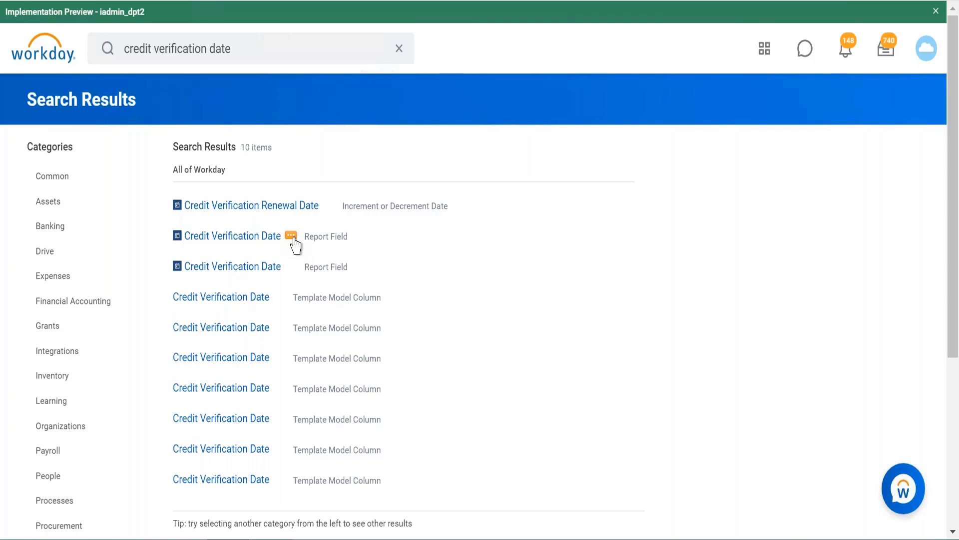
pyautogui.click(293, 238)
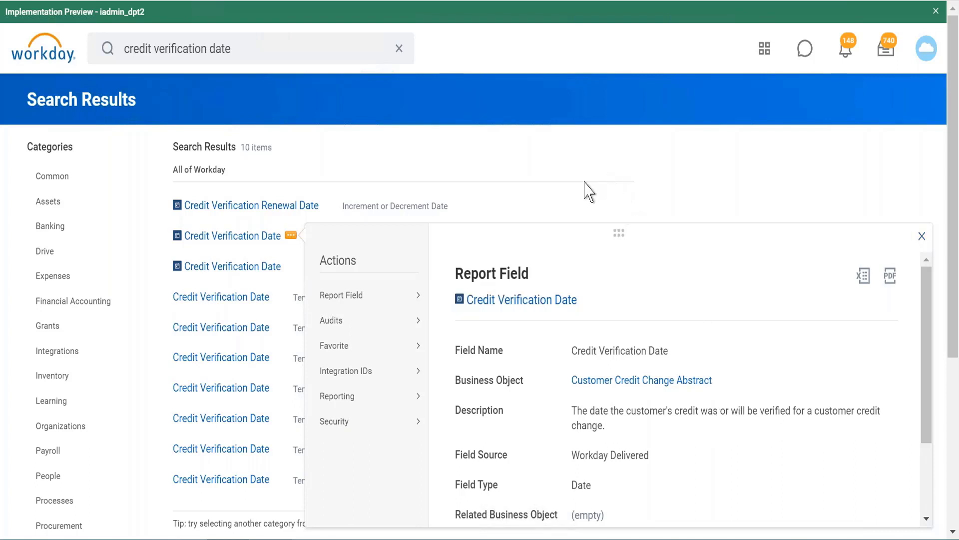
pyautogui.click(533, 184)
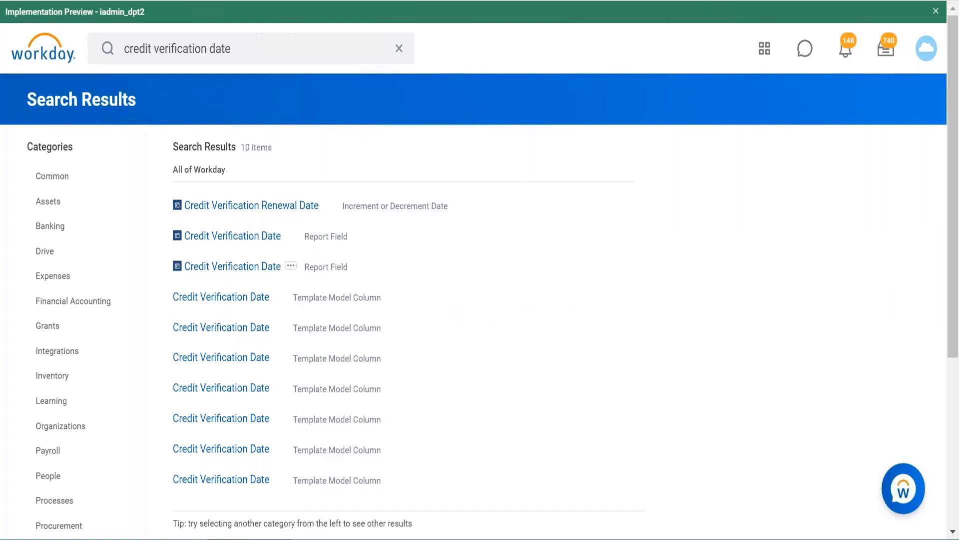
pyautogui.click(291, 273)
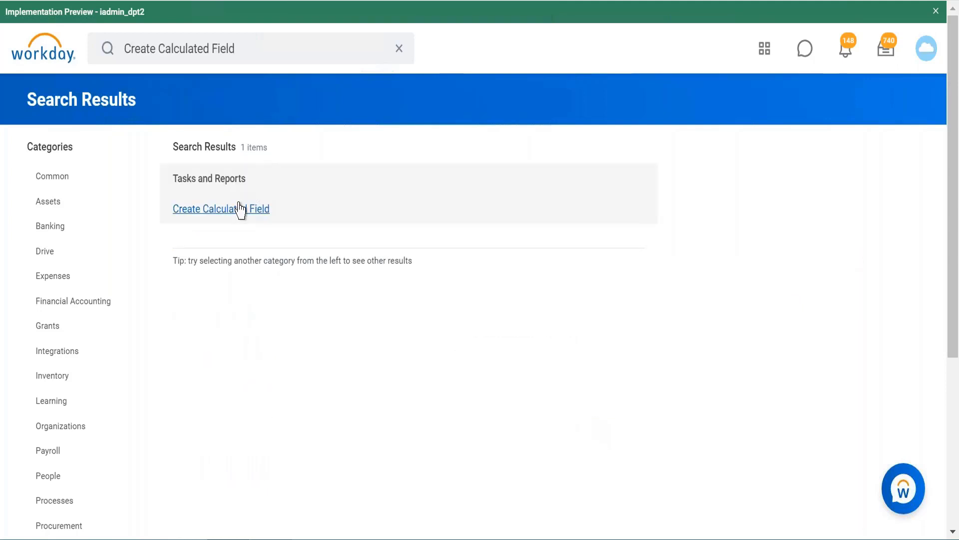
# - Start Create Calculated Field and name it 'CF Credit Verification renewal Date'
pyautogui.click(241, 209)
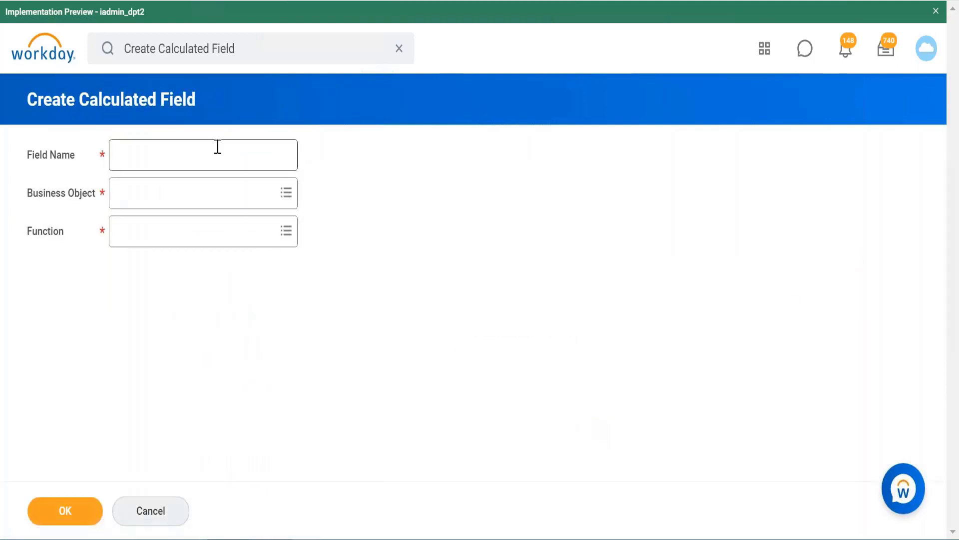
pyautogui.click(218, 147)
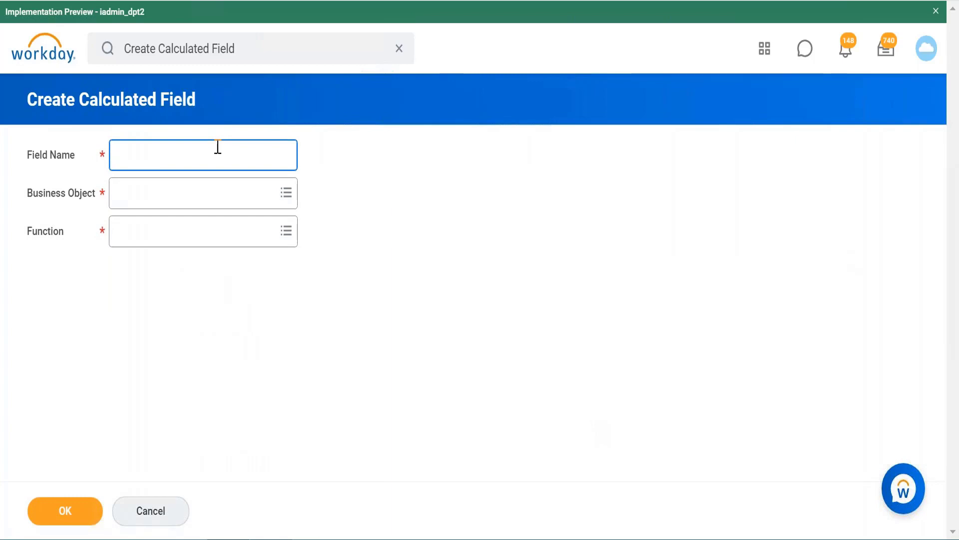
pyautogui.write('CF')
pyautogui.write('Credit Verificatio')
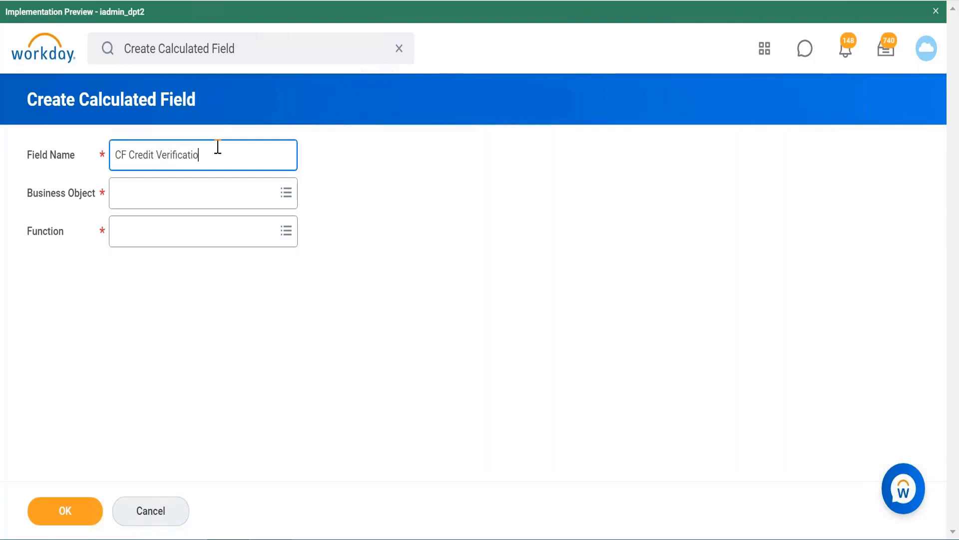
pyautogui.write('n renewal Date')
# - Set the calculated field's Business Object to Customer
pyautogui.click(210, 195)
pyautogui.write('cu')
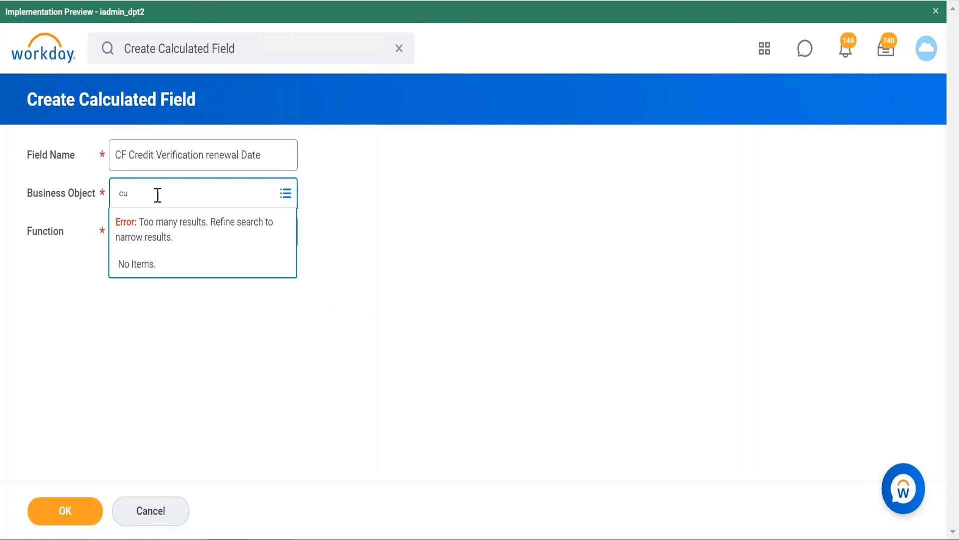
pyautogui.write('stomer')
pyautogui.press('Return')
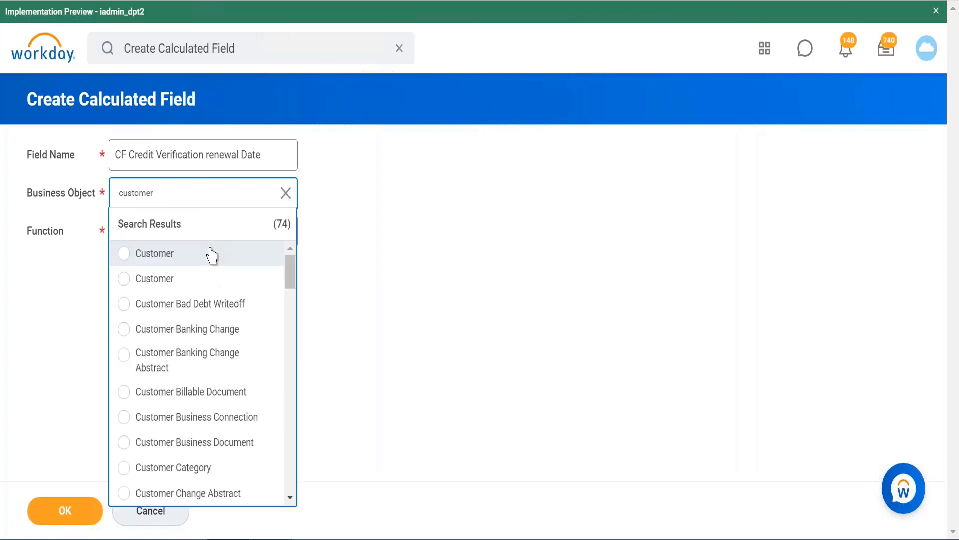
pyautogui.click(209, 255)
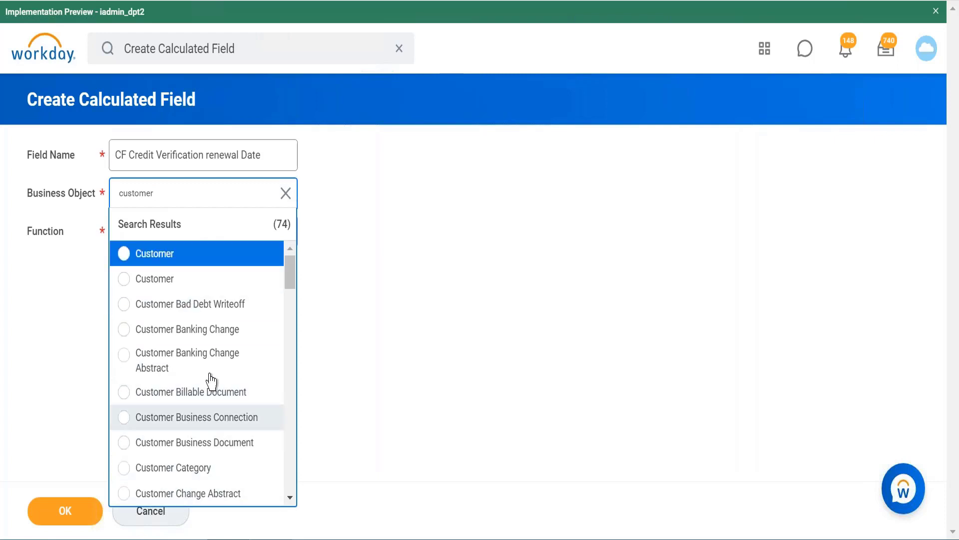
pyautogui.click(190, 259)
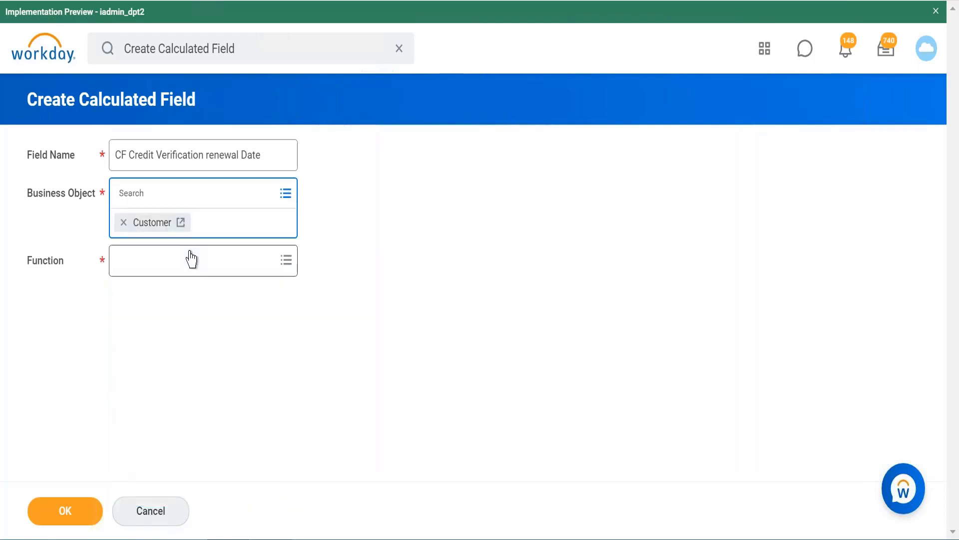
# - Choose Increment or Decrement Date as the calculation function
pyautogui.click(206, 265)
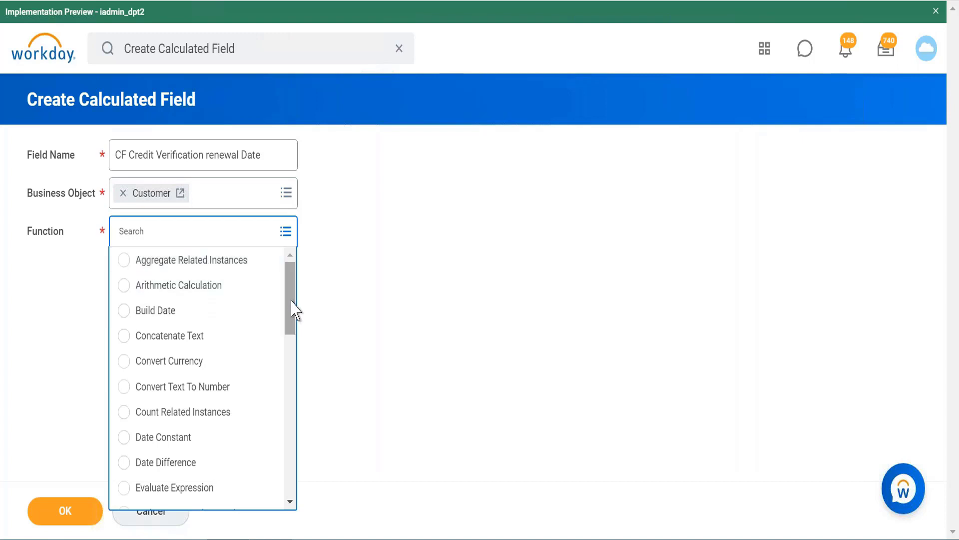
pyautogui.moveTo(292, 300); pyautogui.dragTo(294, 398)
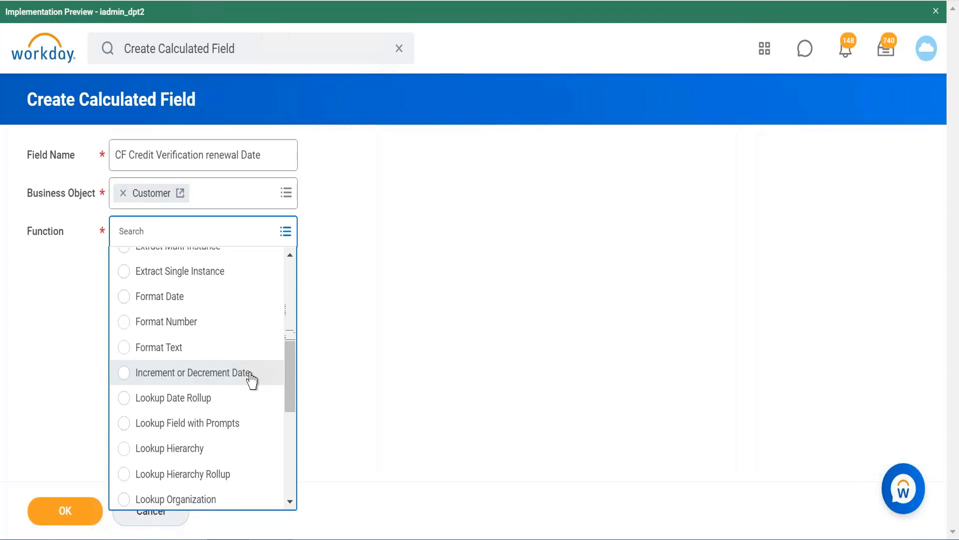
pyautogui.click(249, 373)
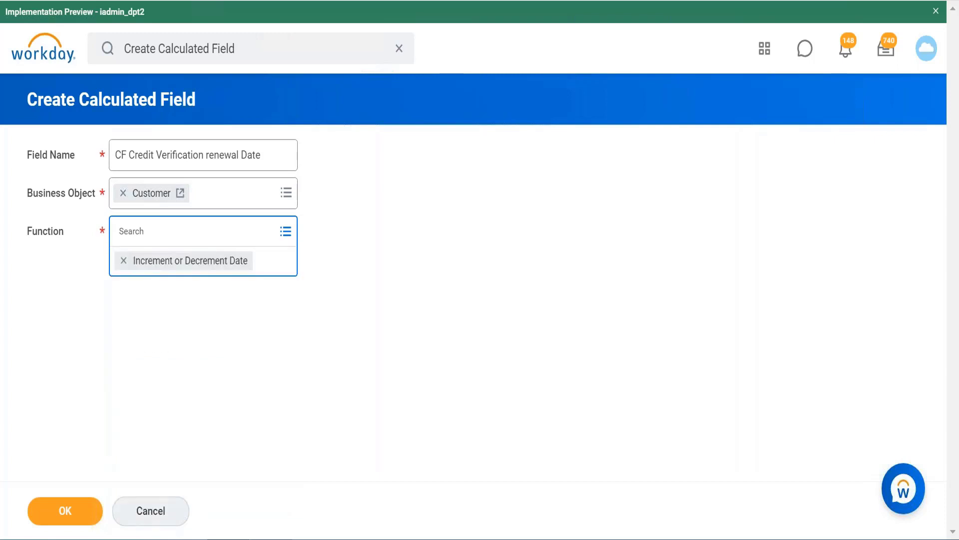
pyautogui.click(65, 512)
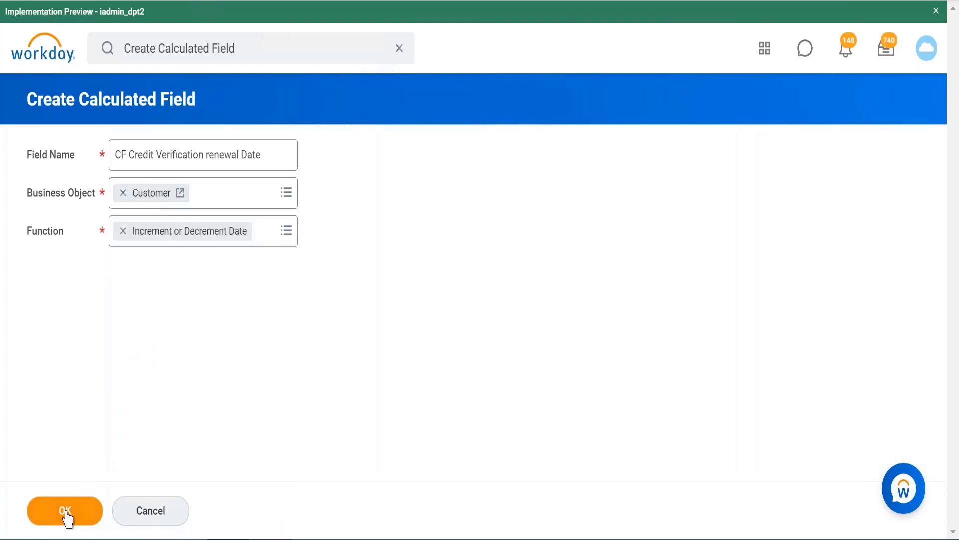
# - Submit the field setup and search the Date Field prompt for 'credit verification date'
pyautogui.click(65, 512)
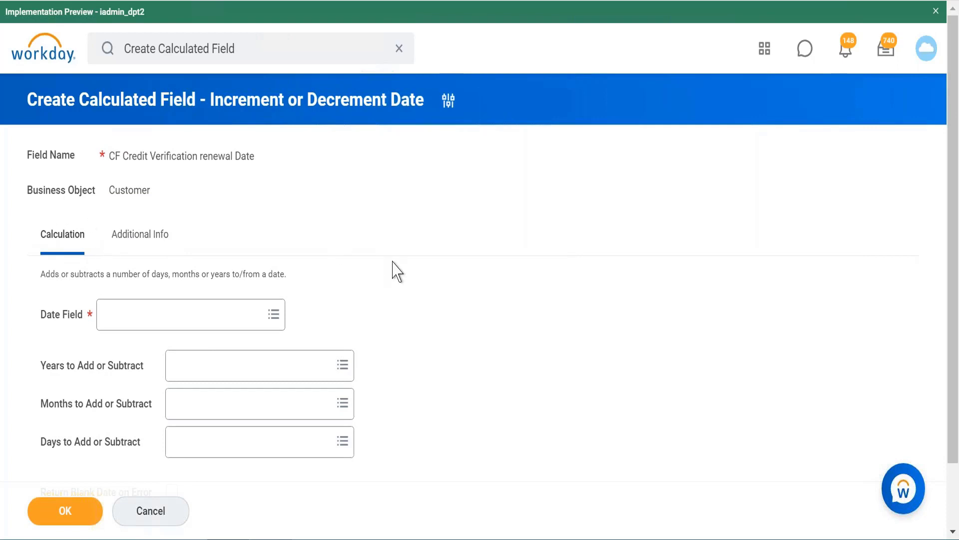
pyautogui.scroll(-1, 395, 272)
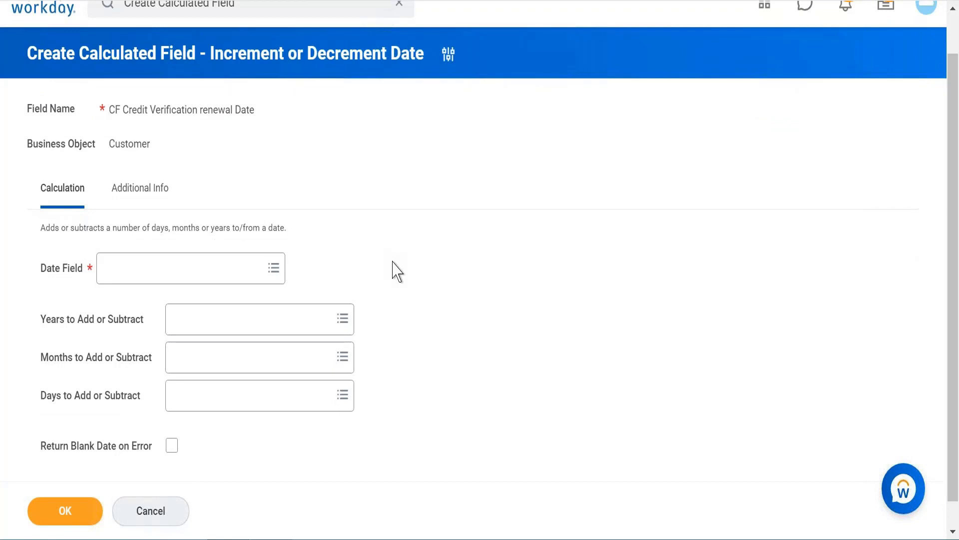
pyautogui.click(252, 281)
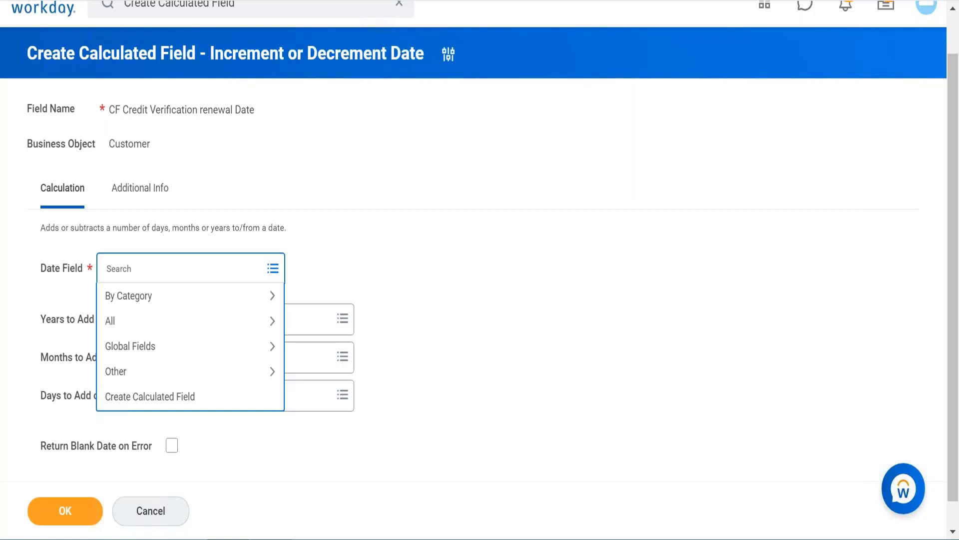
pyautogui.write('credit verification date')
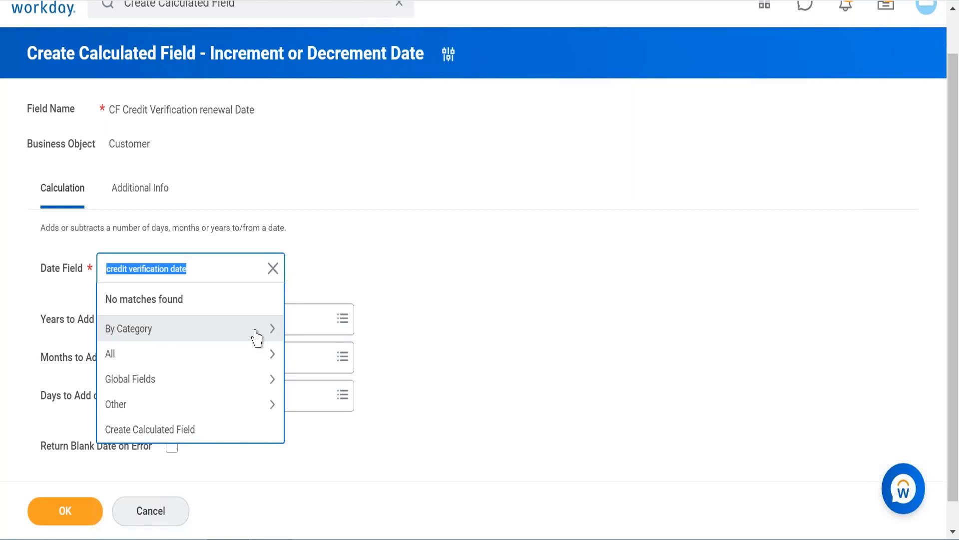
pyautogui.click(209, 275)
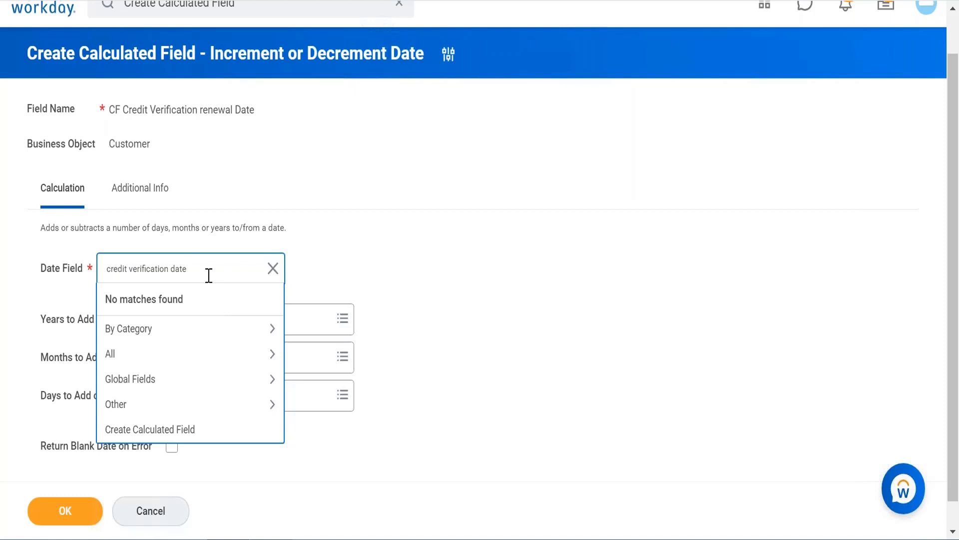
pyautogui.press('BackSpace')
pyautogui.press('BackSpace')
pyautogui.press('BackSpace')
pyautogui.press('BackSpace')
pyautogui.press('BackSpace')
pyautogui.press('BackSpace')
pyautogui.press('BackSpace')
pyautogui.press('BackSpace')
pyautogui.press('BackSpace')
pyautogui.press('BackSpace')
pyautogui.press('BackSpace')
pyautogui.press('BackSpace')
pyautogui.press('BackSpace')
pyautogui.press('BackSpace')
pyautogui.press('BackSpace')
pyautogui.press('BackSpace')
pyautogui.press('BackSpace')
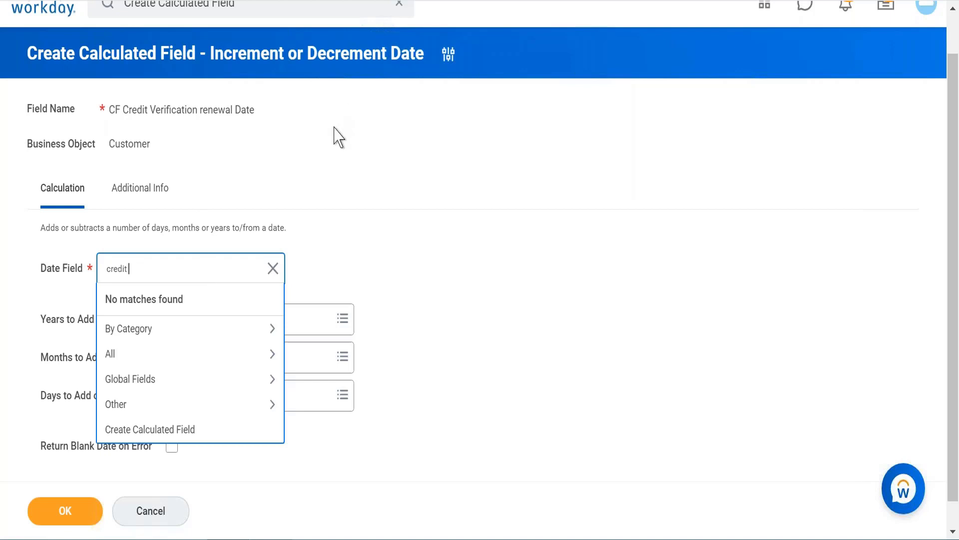
# - Close the no-matches date list and reload the page
pyautogui.scroll(1, 332, 134)
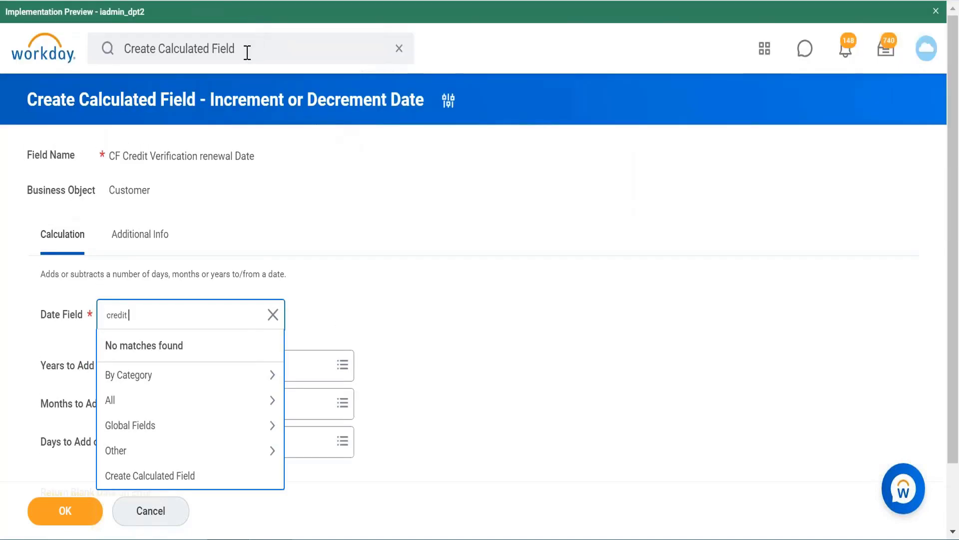
pyautogui.press('Escape')
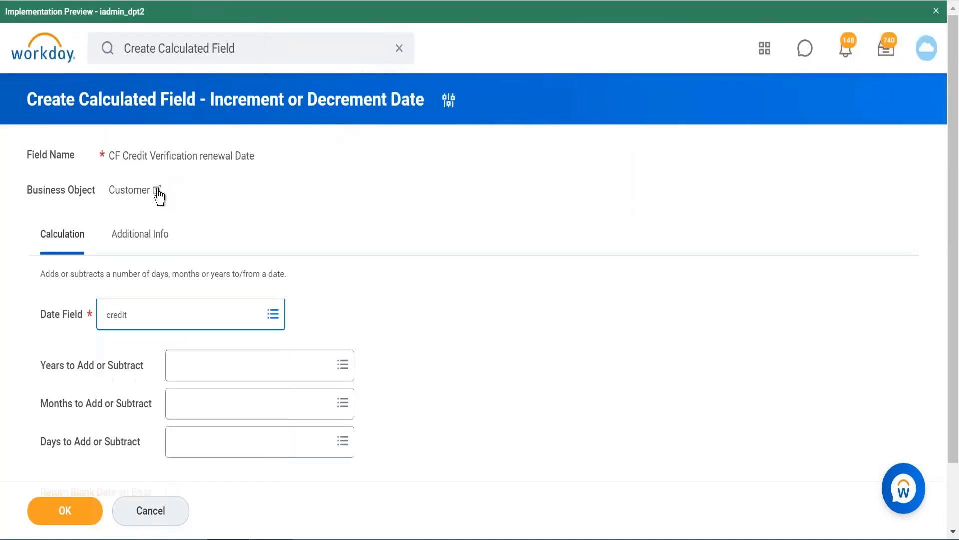
pyautogui.press('F5')
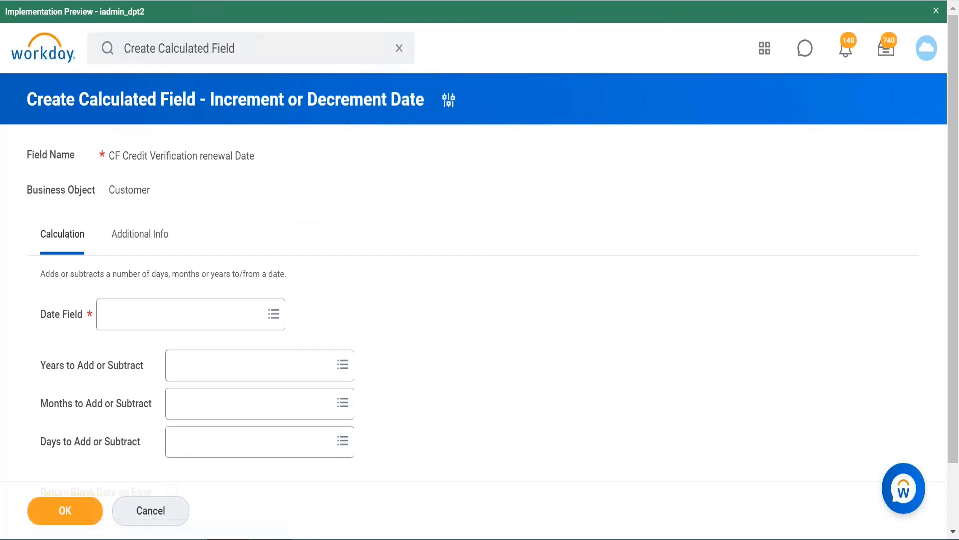
# - Name the new calculated field 'Cf Credit verification renewal Date'
pyautogui.click(252, 210)
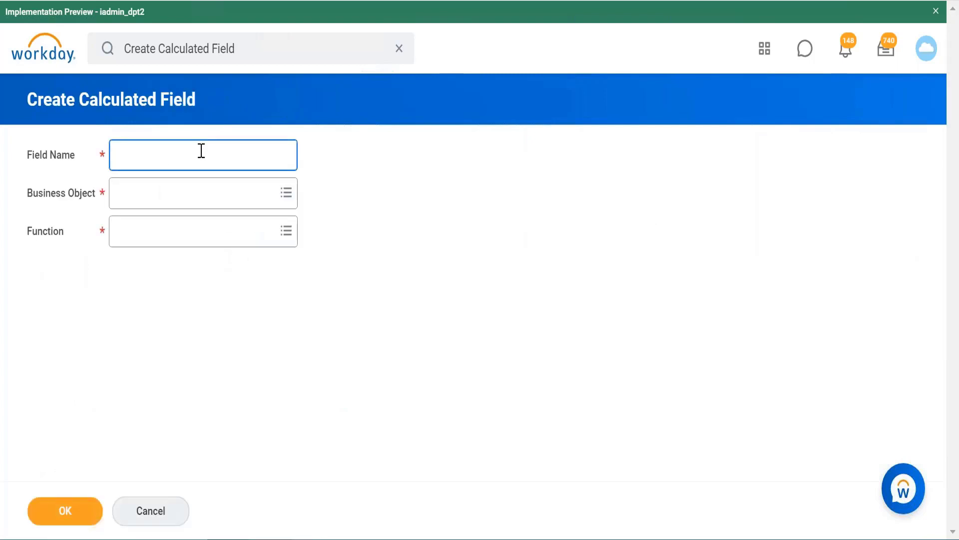
pyautogui.write('Cf Credit verifica')
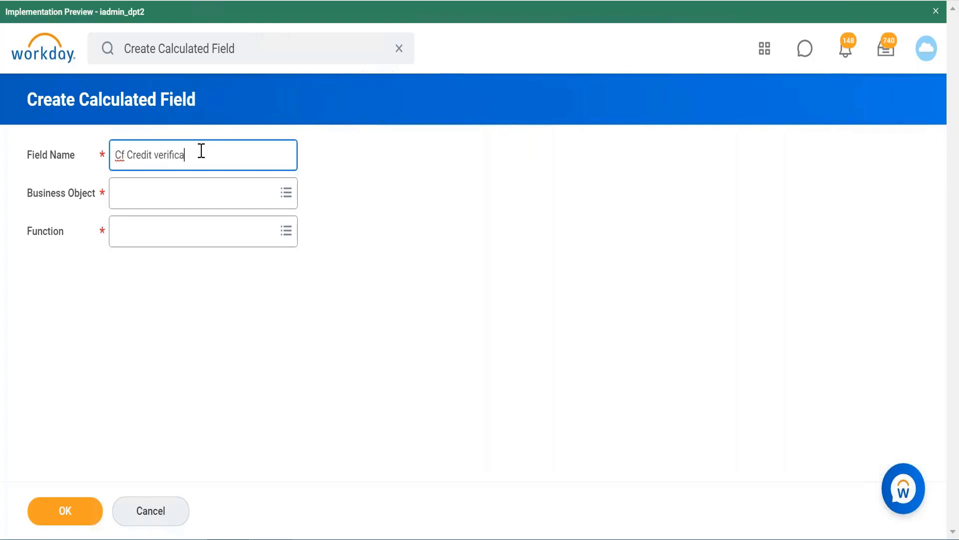
pyautogui.write('tion renewal Datye')
pyautogui.press('BackSpace')
pyautogui.press('BackSpace')
pyautogui.write('e')
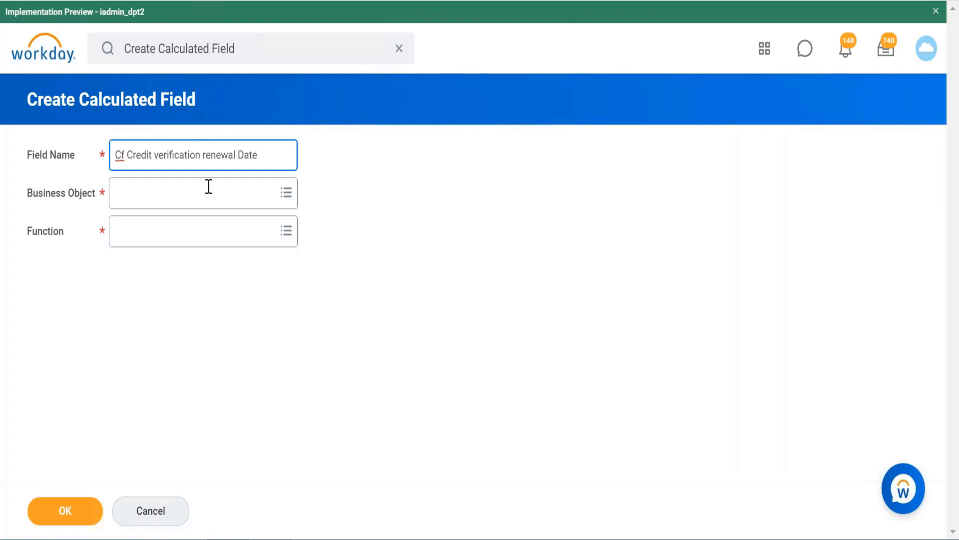
# - Set Customer as business object and Increment or Decrement Date as function, then submit
pyautogui.click(208, 202)
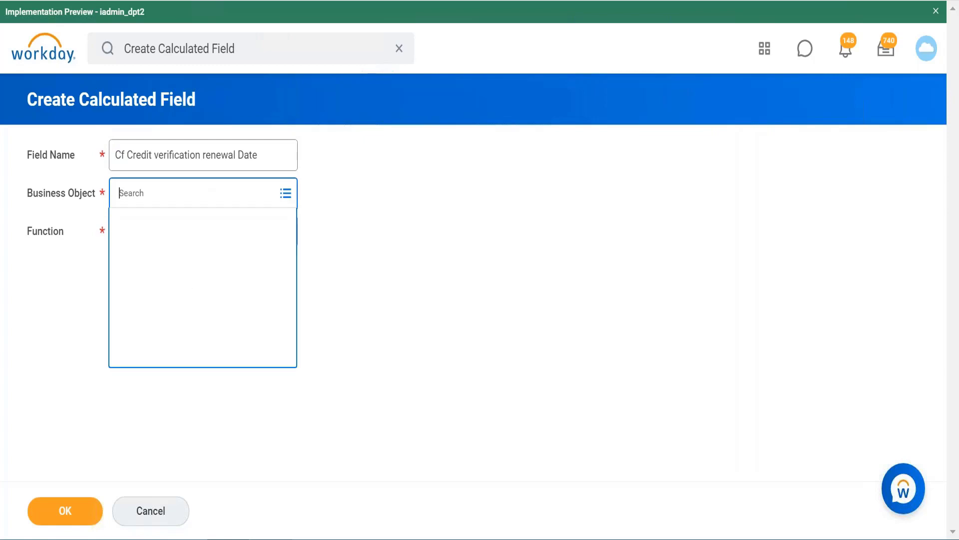
pyautogui.write('customer')
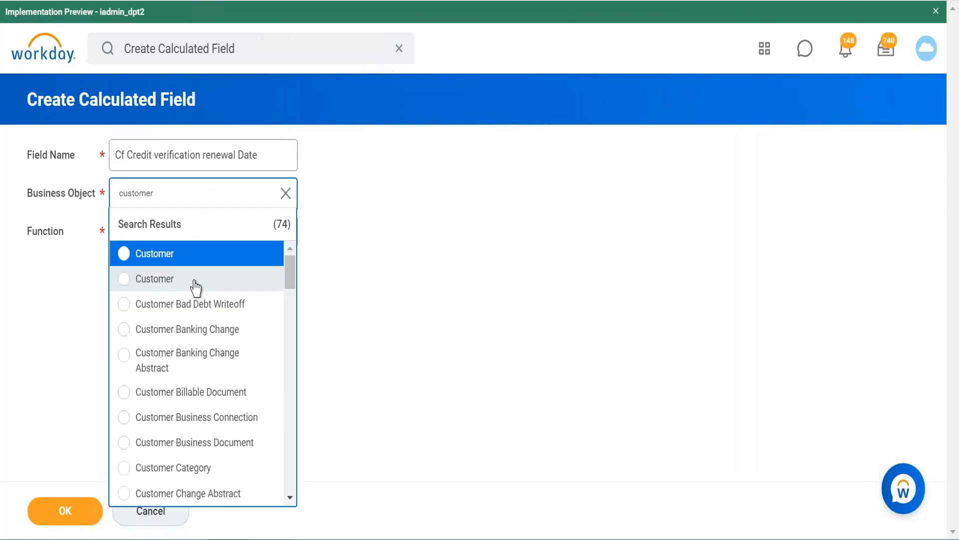
pyautogui.click(195, 287)
pyautogui.click(232, 269)
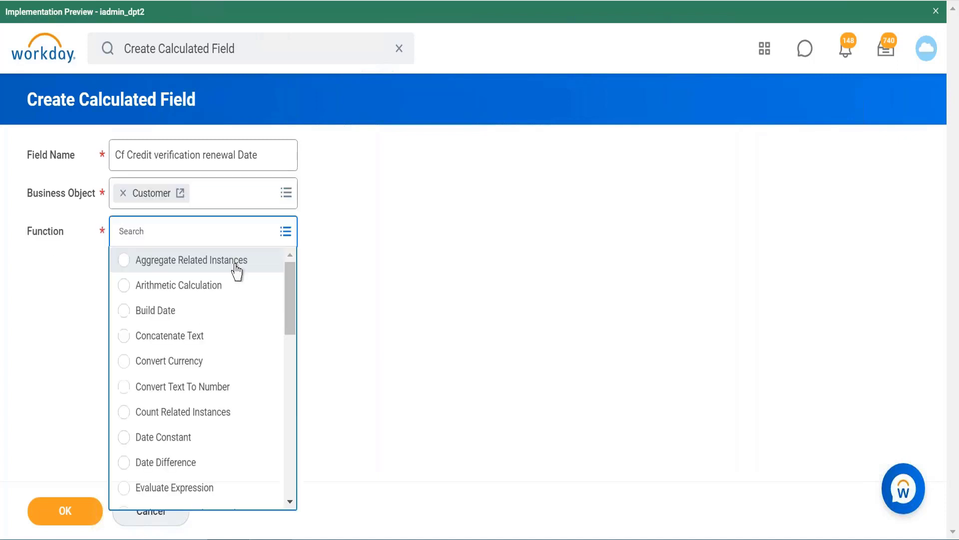
pyautogui.moveTo(291, 320); pyautogui.dragTo(290, 414)
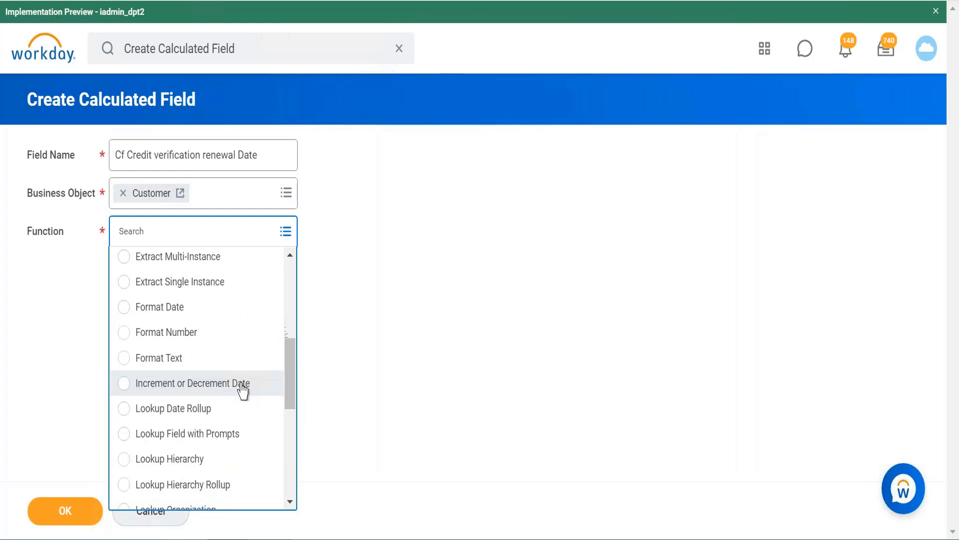
pyautogui.click(244, 383)
pyautogui.click(64, 512)
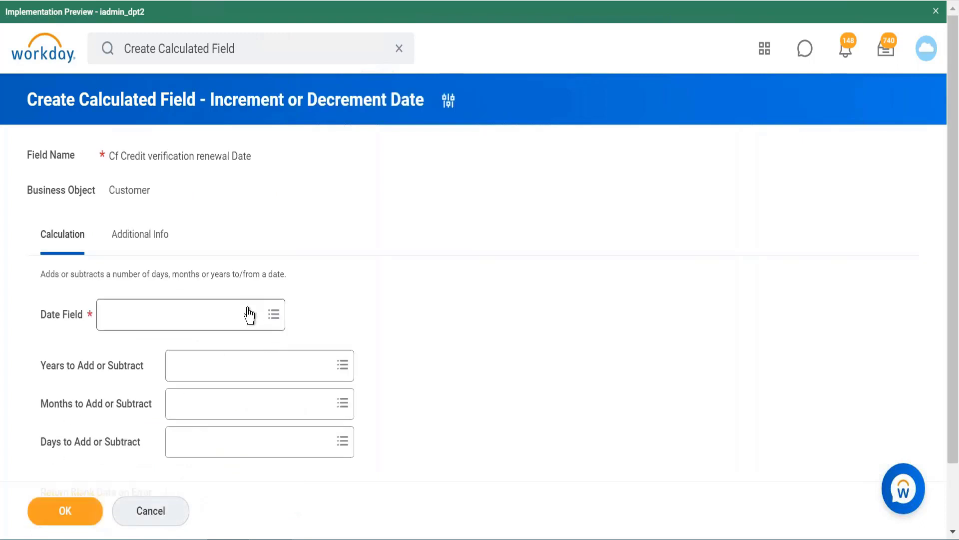
# - Search 'credit date' and select Credit Verification Date as the Date Field
pyautogui.click(248, 315)
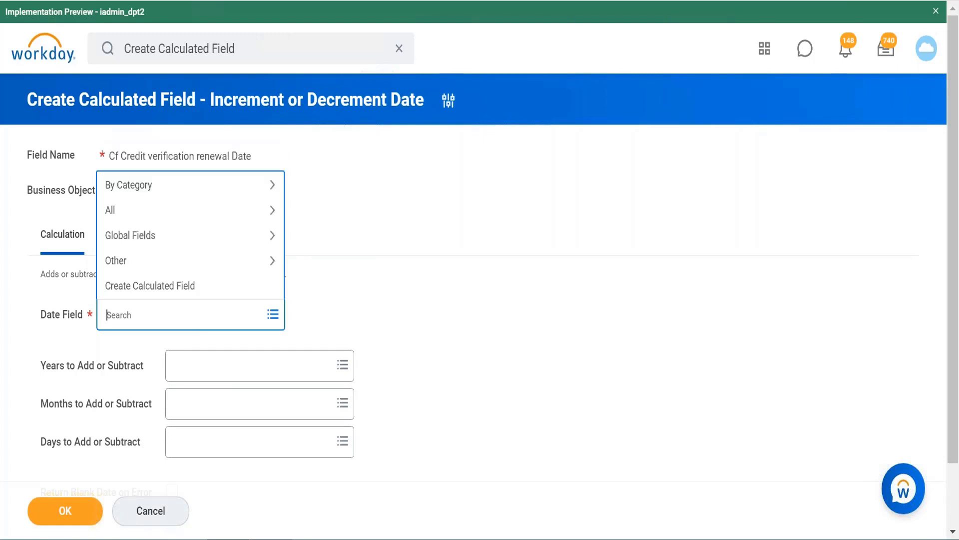
pyautogui.write('credit date')
pyautogui.press('Return')
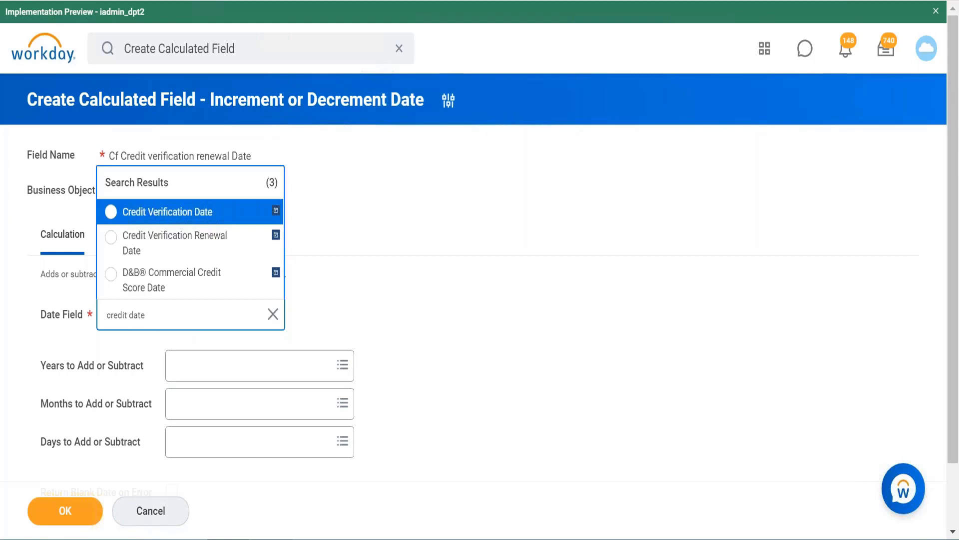
pyautogui.click(213, 218)
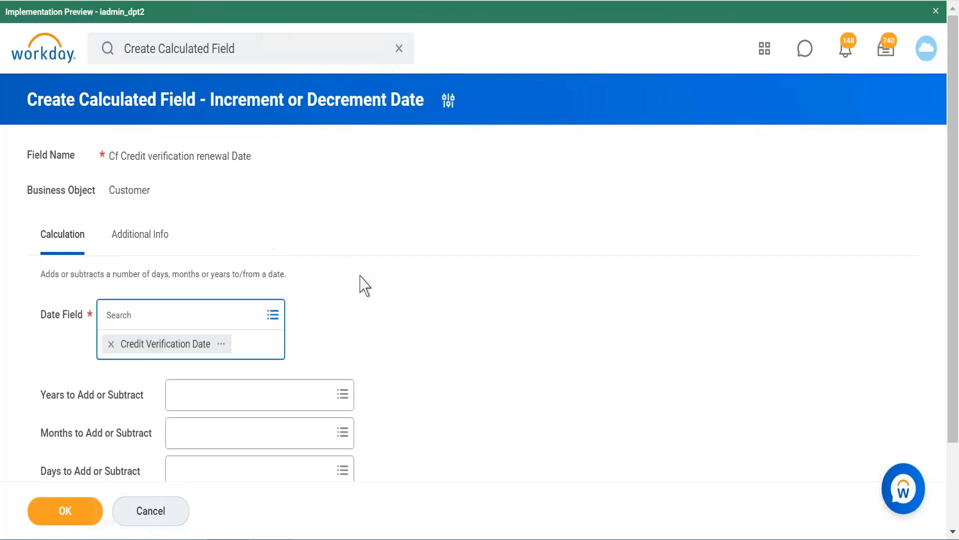
pyautogui.hotkey('ctrl', '+')
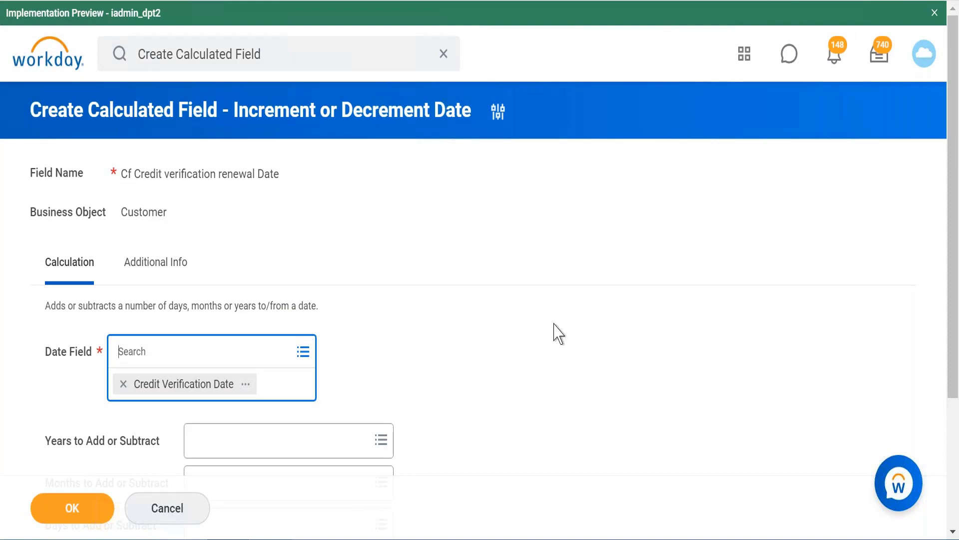
pyautogui.hotkey('ctrl', '+')
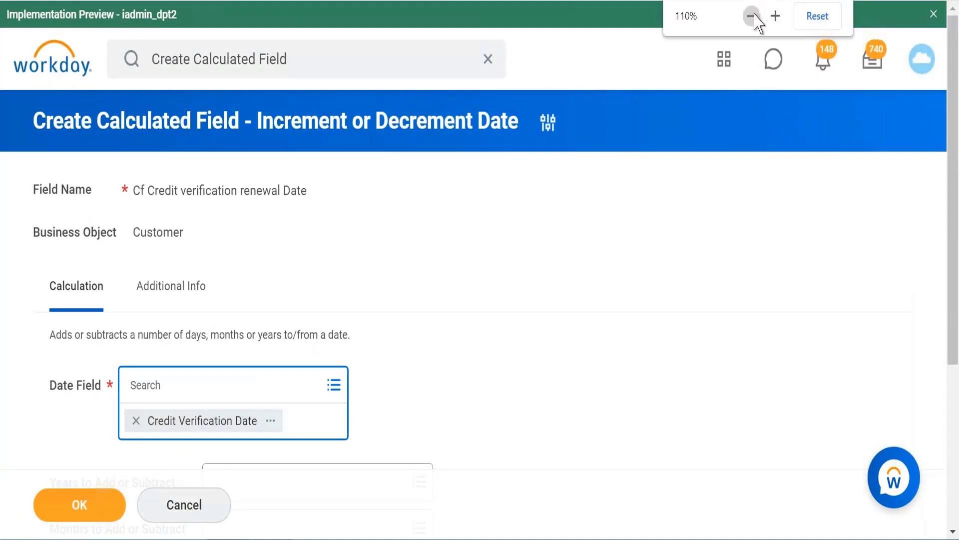
# - Reset browser zoom to 90% and list the value sources for Years to Add or Subtract
pyautogui.click(752, 16)
pyautogui.click(752, 15)
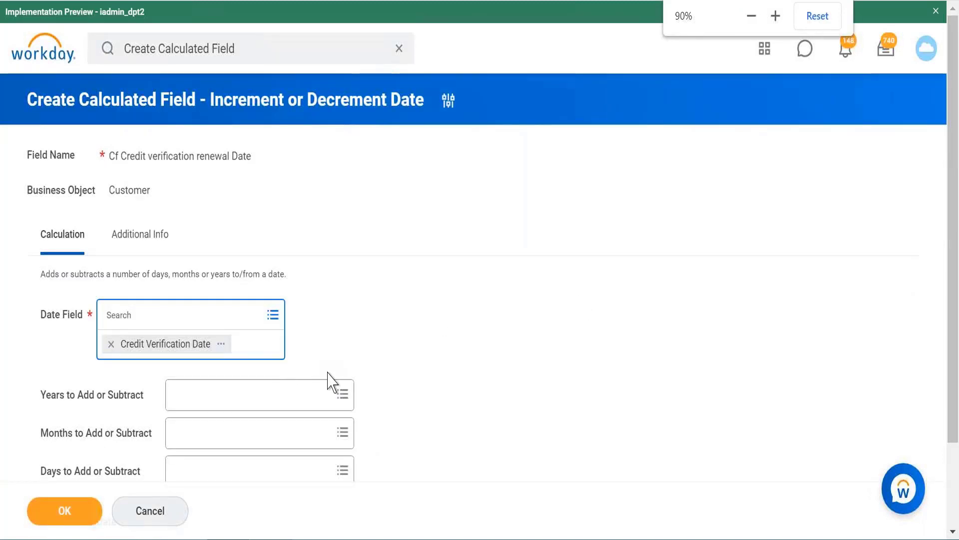
pyautogui.click(312, 403)
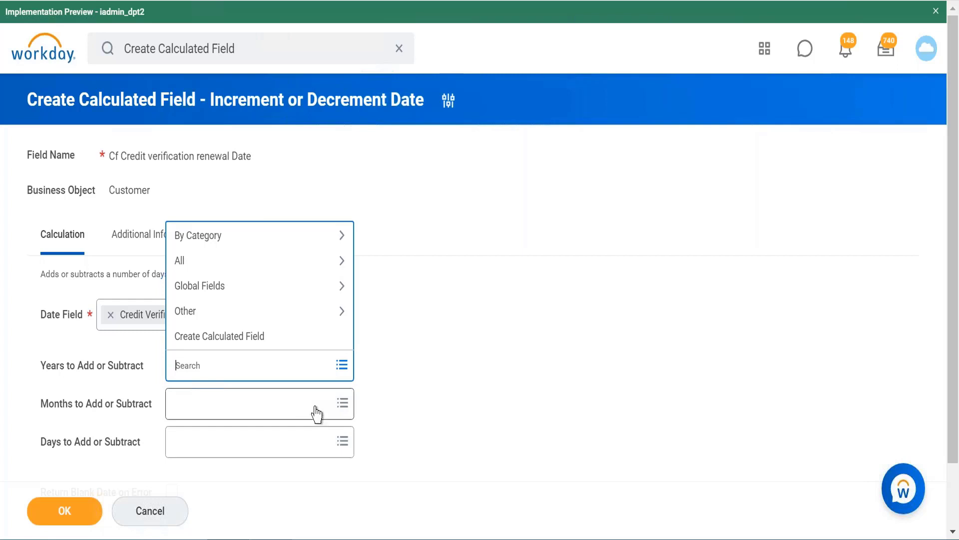
pyautogui.click(315, 413)
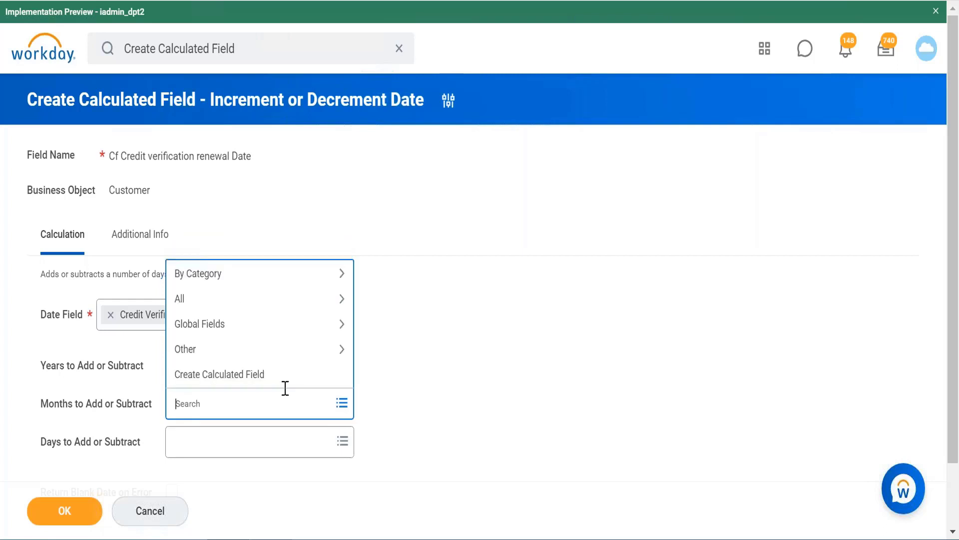
pyautogui.click(263, 450)
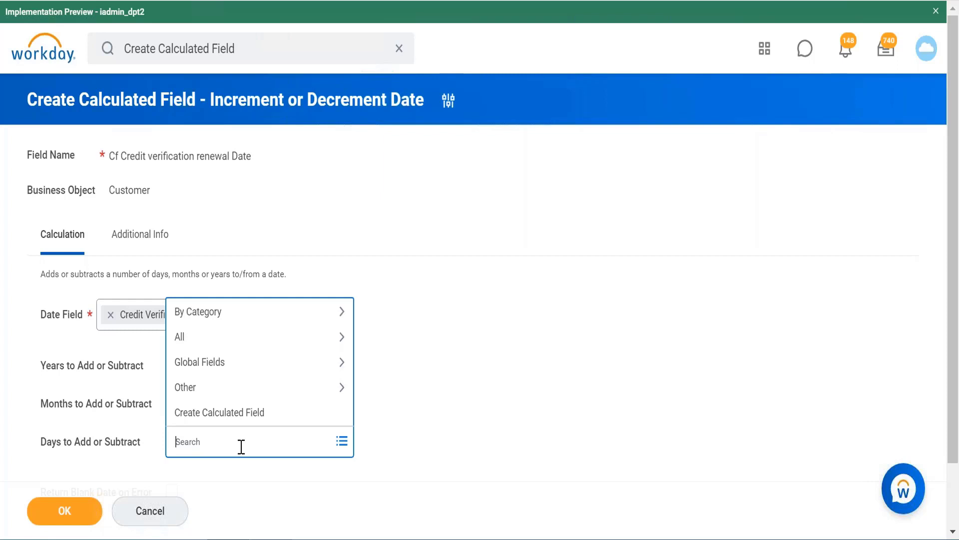
pyautogui.click(390, 355)
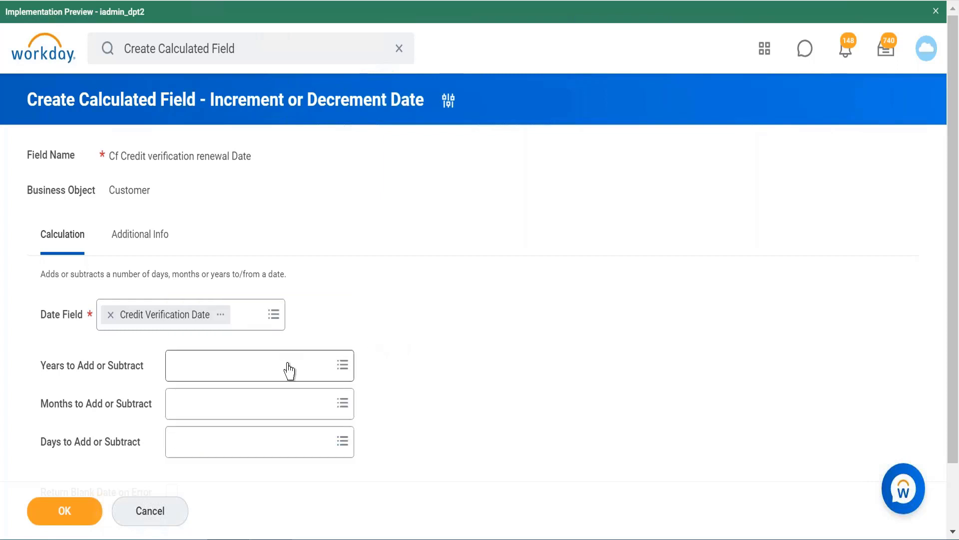
pyautogui.click(345, 366)
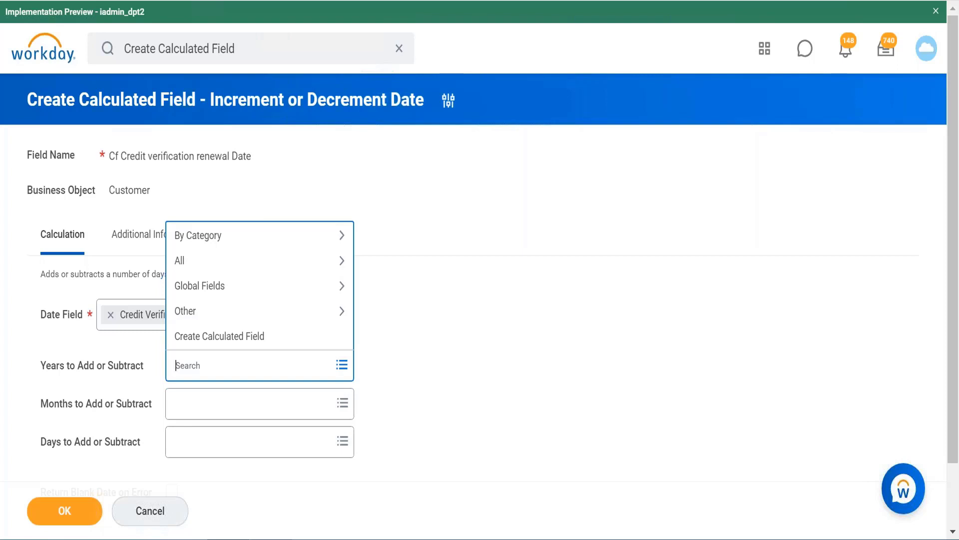
# - Choose 1 from Global Fields > Numeric as the years to add
pyautogui.click(244, 285)
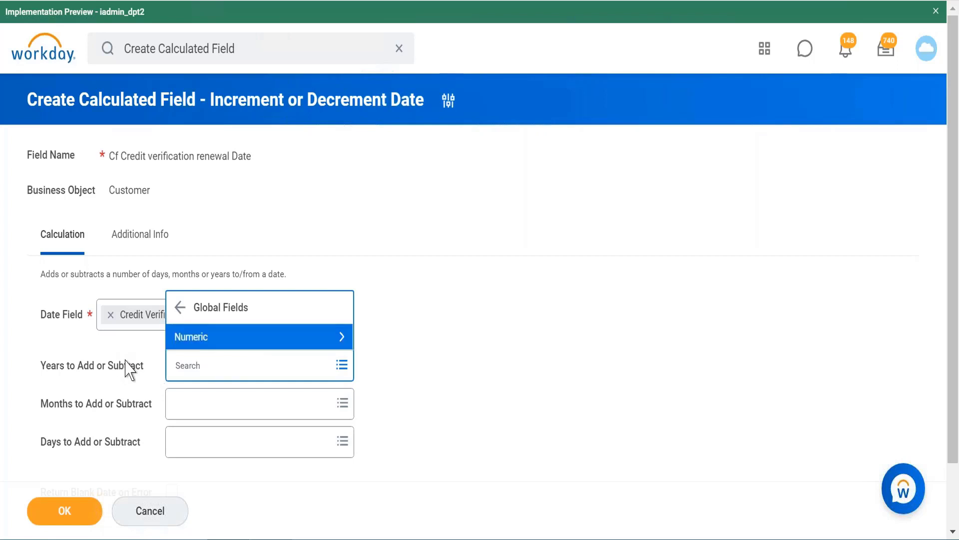
pyautogui.click(263, 339)
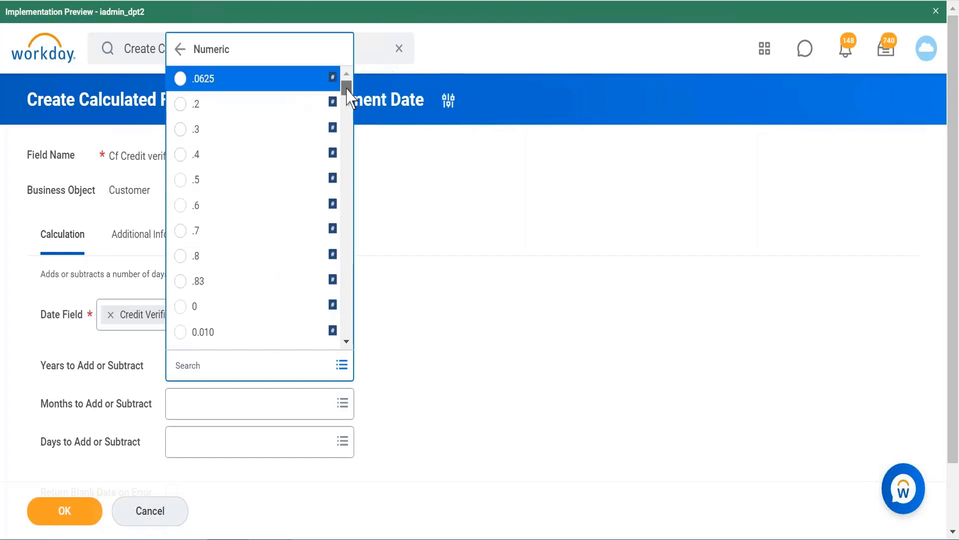
pyautogui.moveTo(348, 92); pyautogui.dragTo(348, 105)
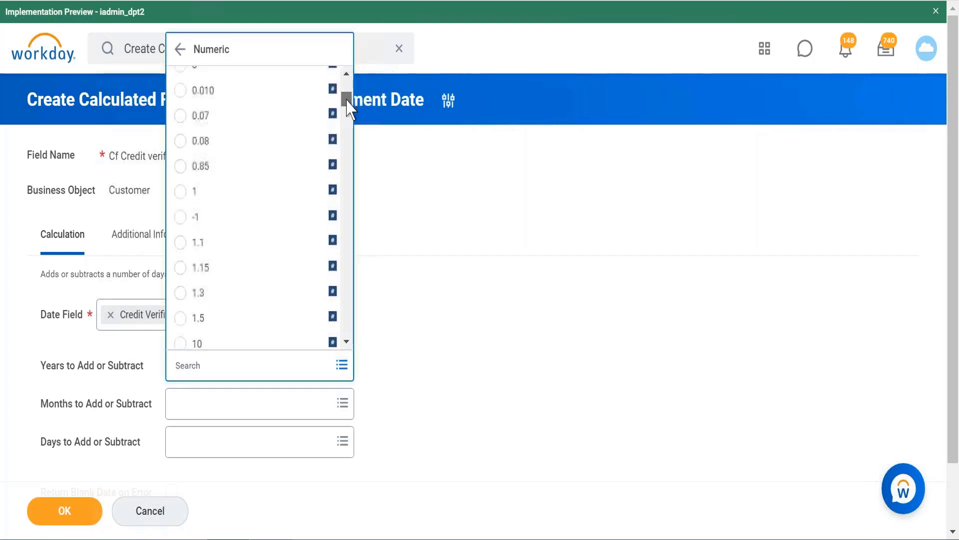
pyautogui.click(181, 193)
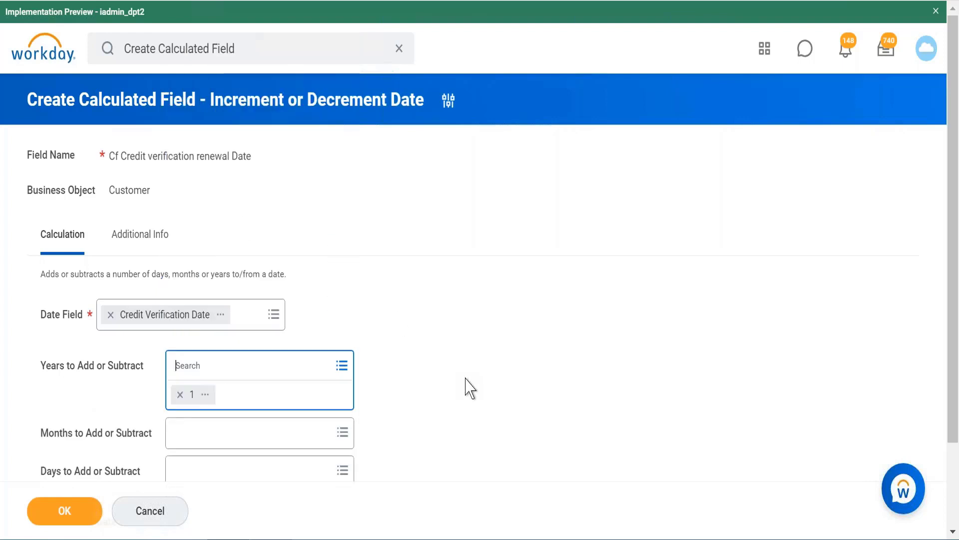
# - Tick Return Blank Date on Error and save the calculated field
pyautogui.scroll(-2, 470, 389)
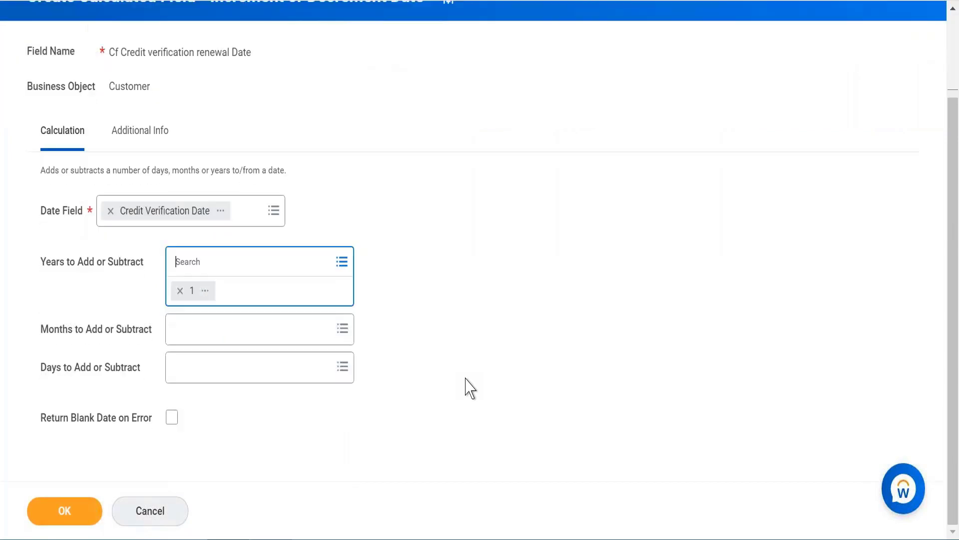
pyautogui.click(172, 424)
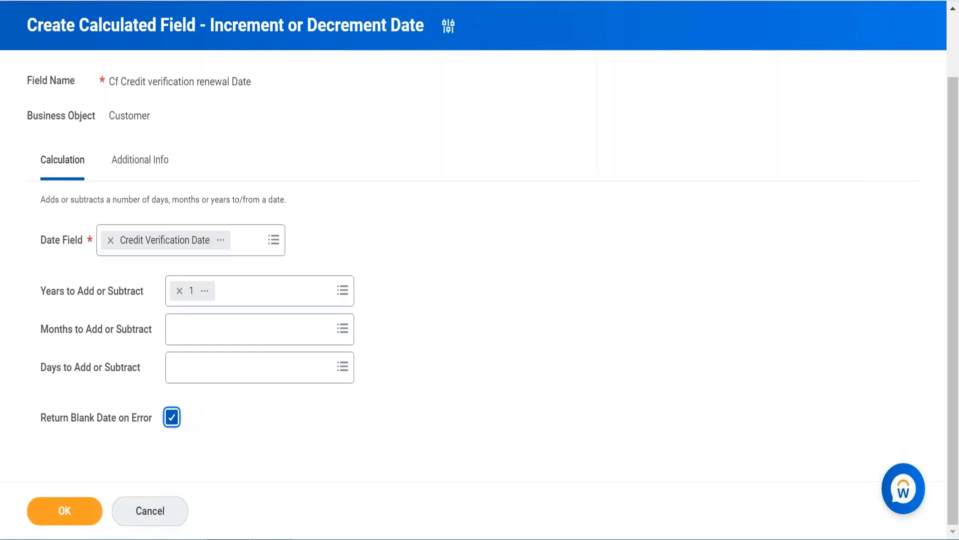
pyautogui.click(65, 512)
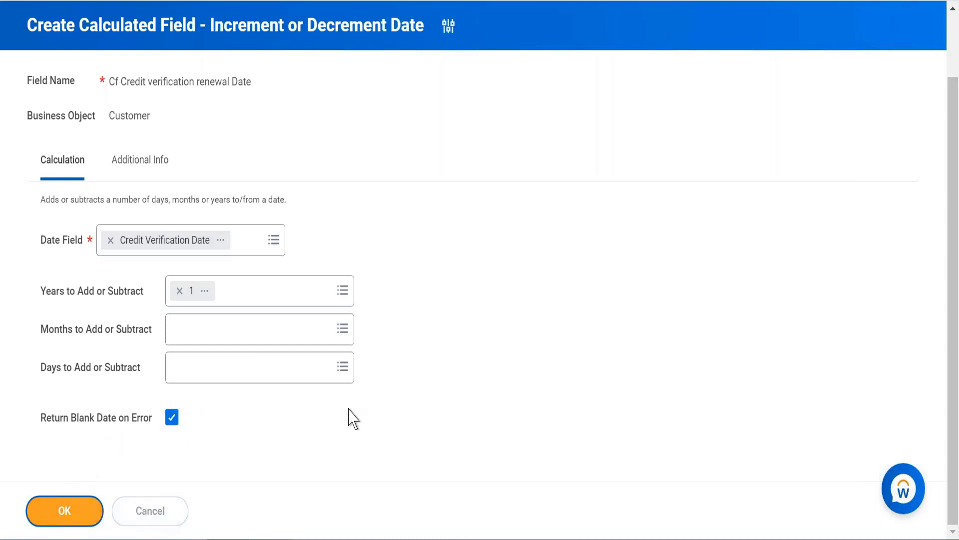
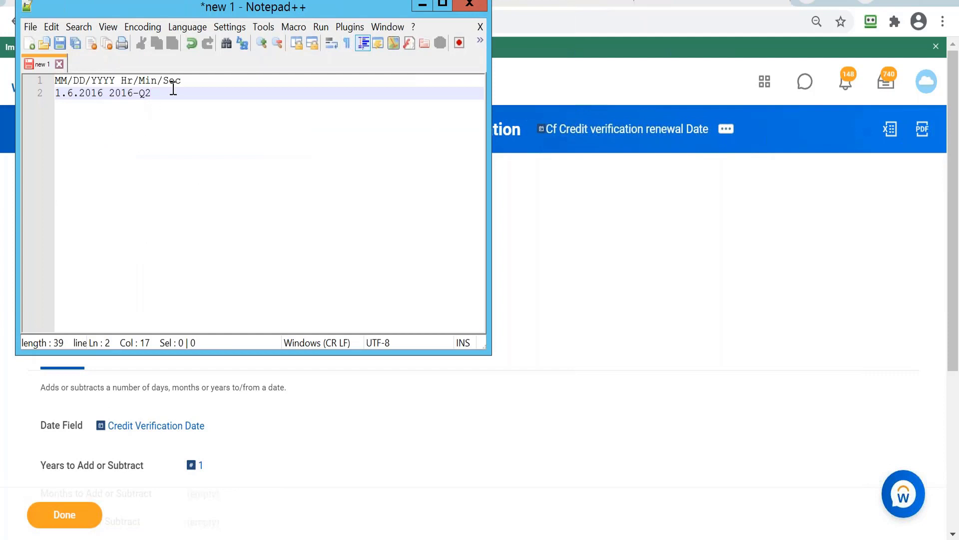
# - Add the lines 'inittiaton date 01/01/2020' and 'completion date 11/12/2020' below the date formats
pyautogui.press('Return')
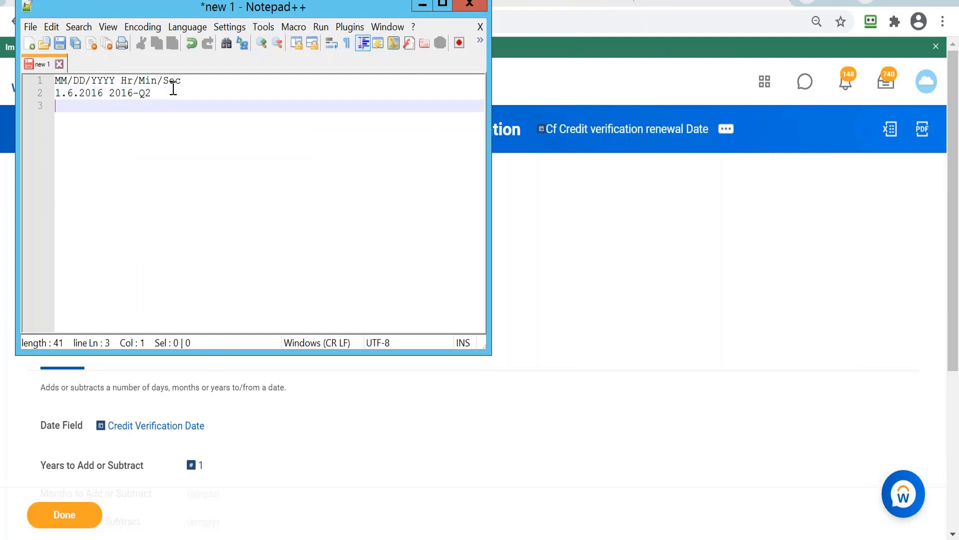
pyautogui.write('inittiaton ')
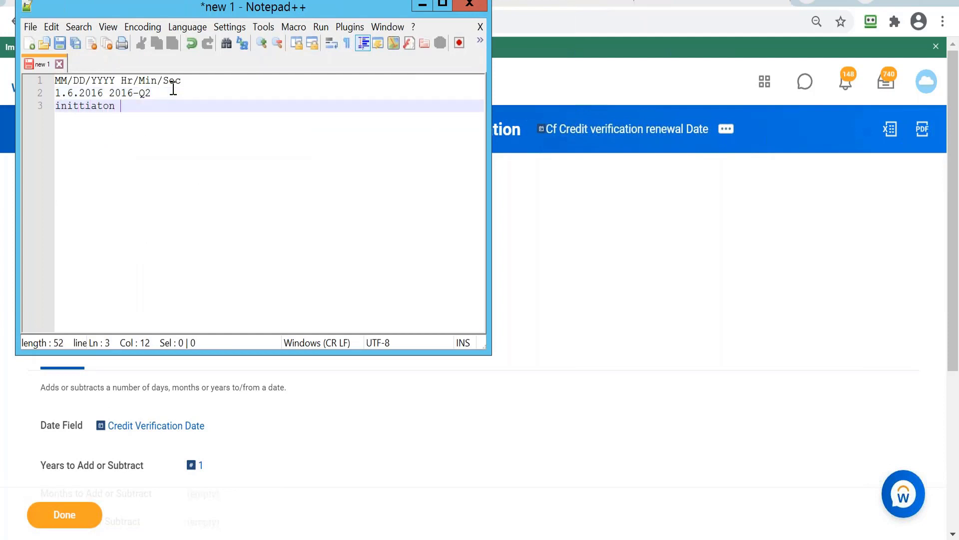
pyautogui.write('date 01/01')
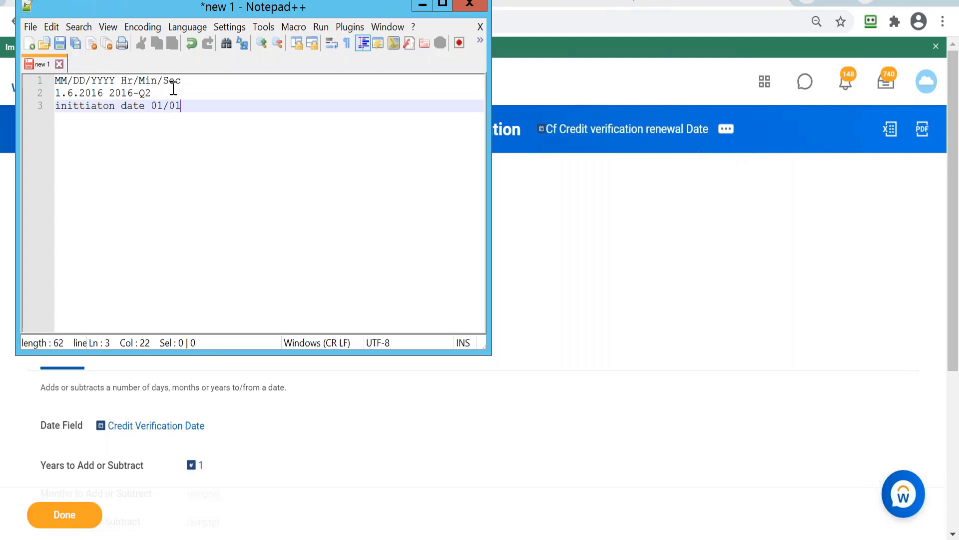
pyautogui.write('/2020')
pyautogui.press('Return')
pyautogui.write('c')
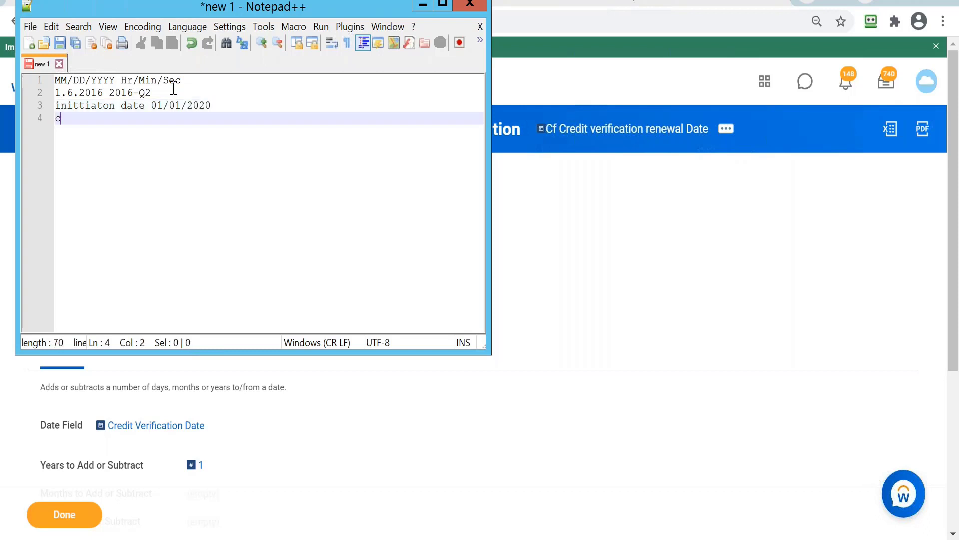
pyautogui.write('ompletion date')
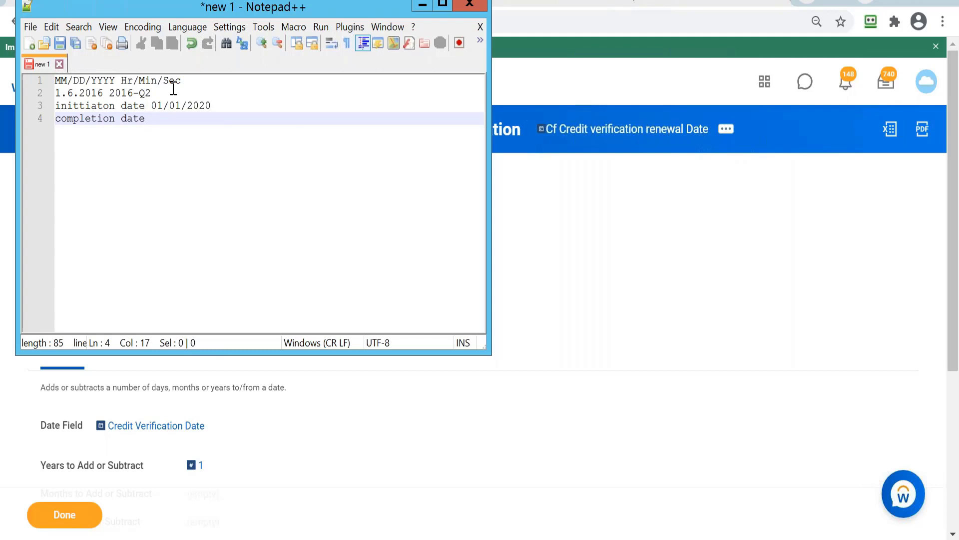
pyautogui.write('11/12/2020')
# - Minimize Notepad++ and run a new search from the Workday search box
pyautogui.click(423, 6)
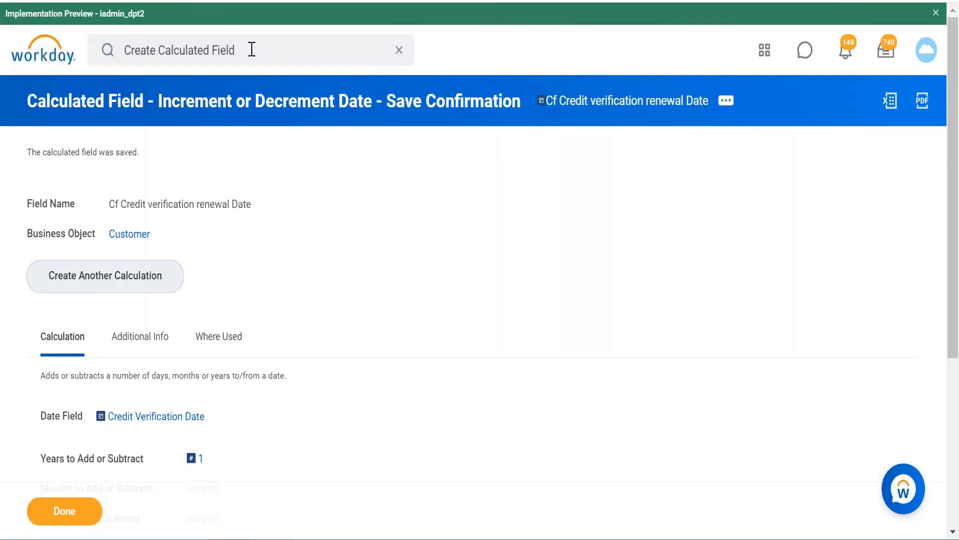
pyautogui.click(251, 49)
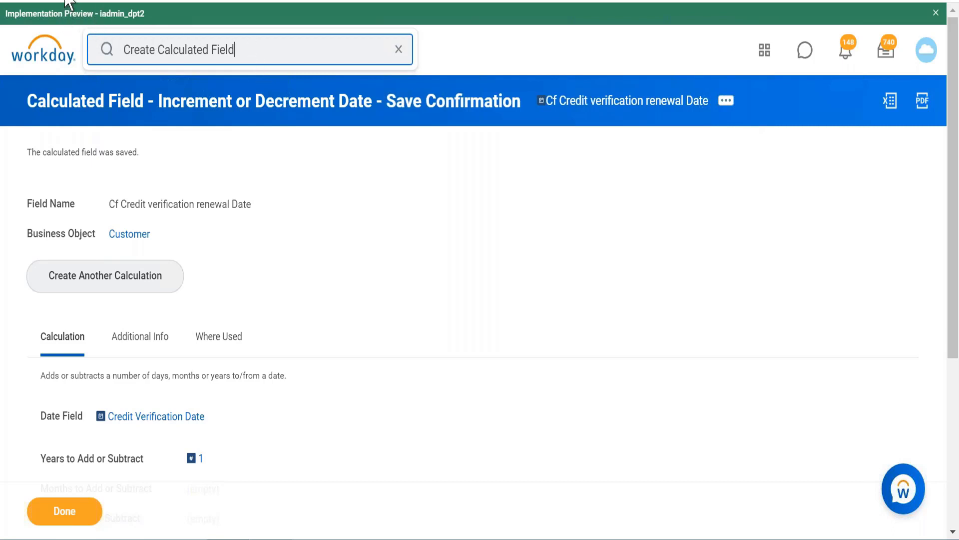
pyautogui.press('Return')
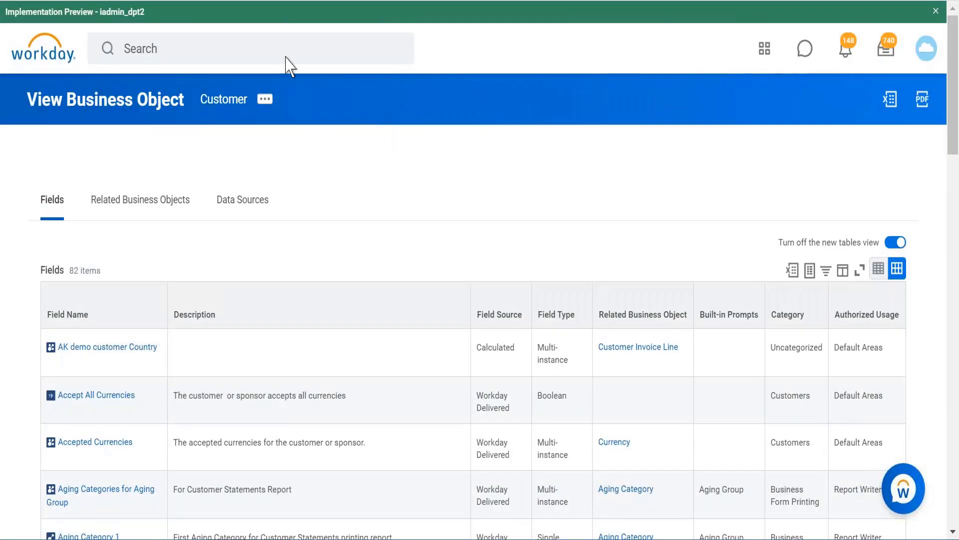
# - Search 'create calc field' and open the Create Calculated Field task
pyautogui.click(208, 48)
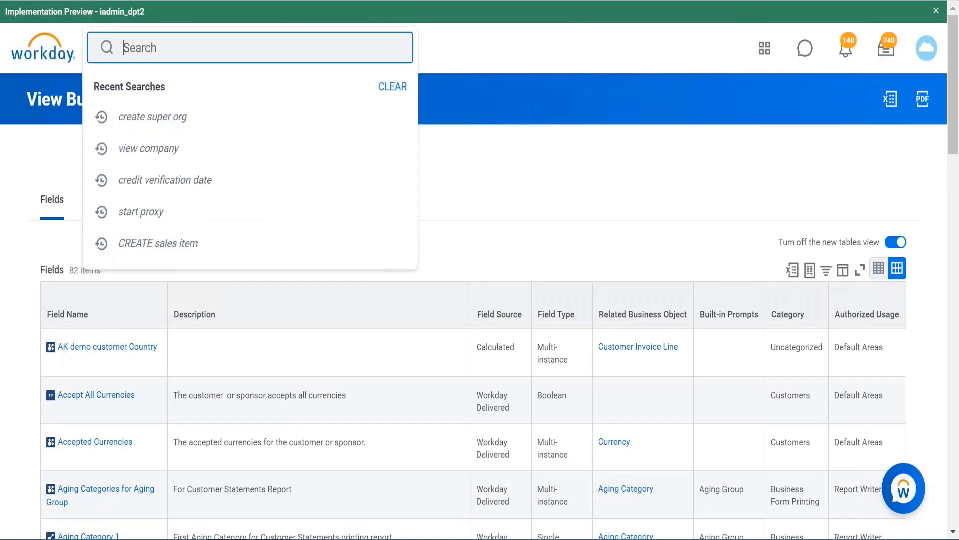
pyautogui.write('create calc field')
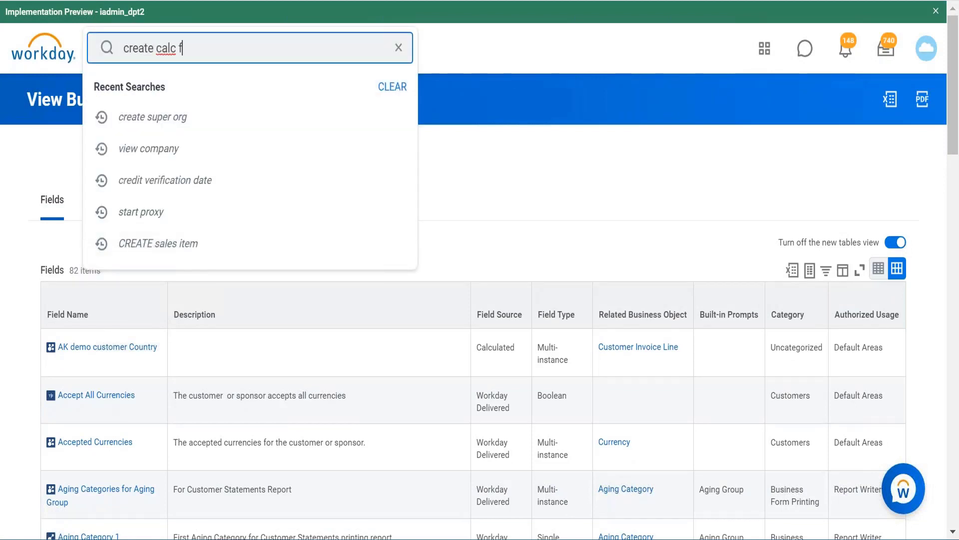
pyautogui.press('Return')
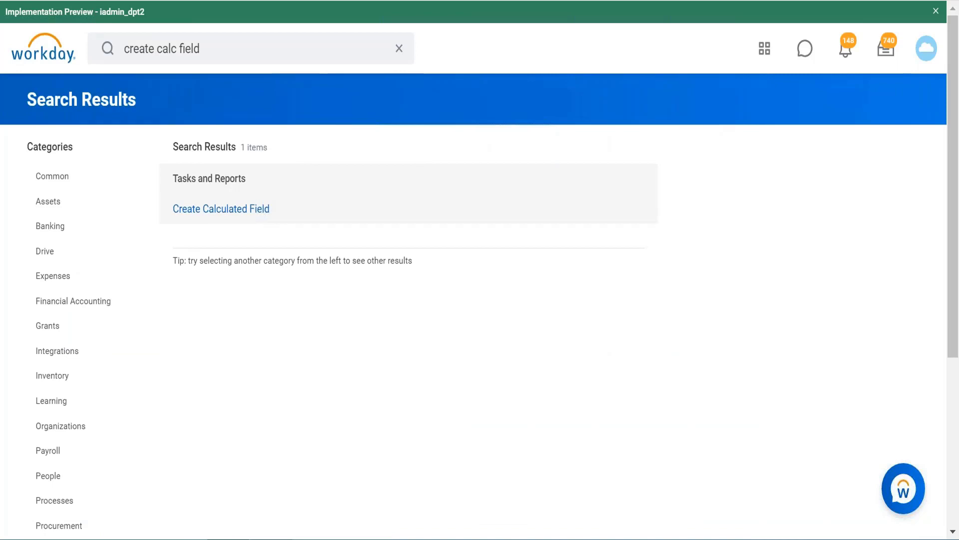
pyautogui.click(242, 212)
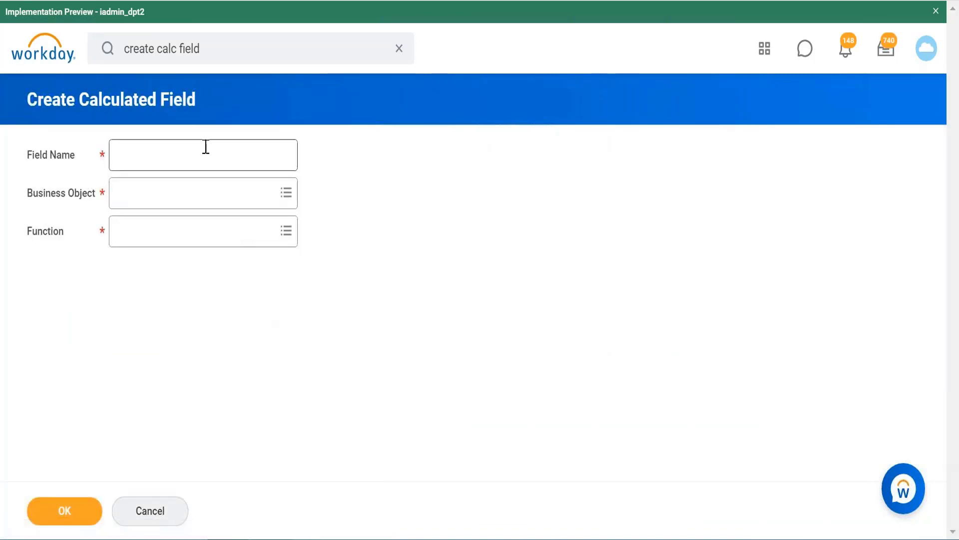
# - Name the field 'CF Project Duration date Diff' and search business objects for 'project'
pyautogui.click(205, 154)
pyautogui.write('CF ')
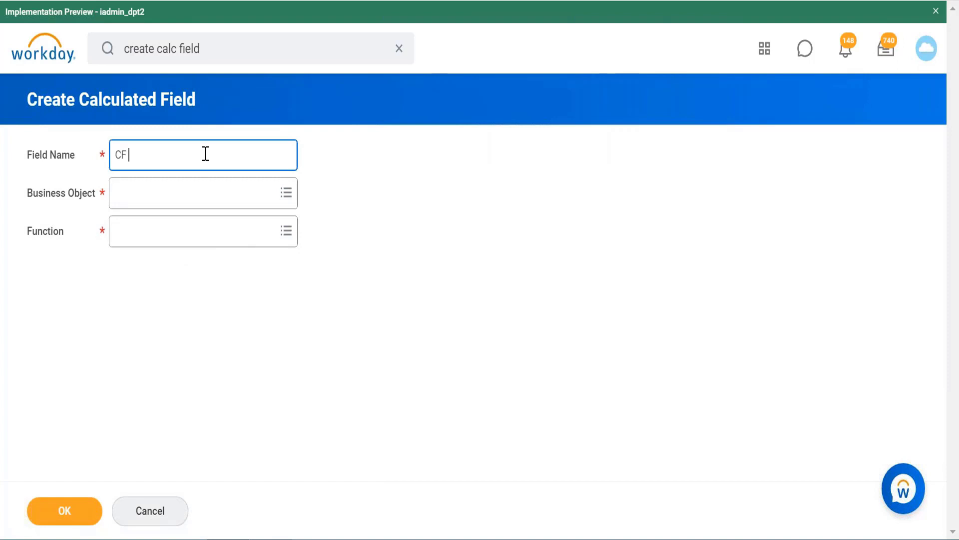
pyautogui.write('Project Duration da')
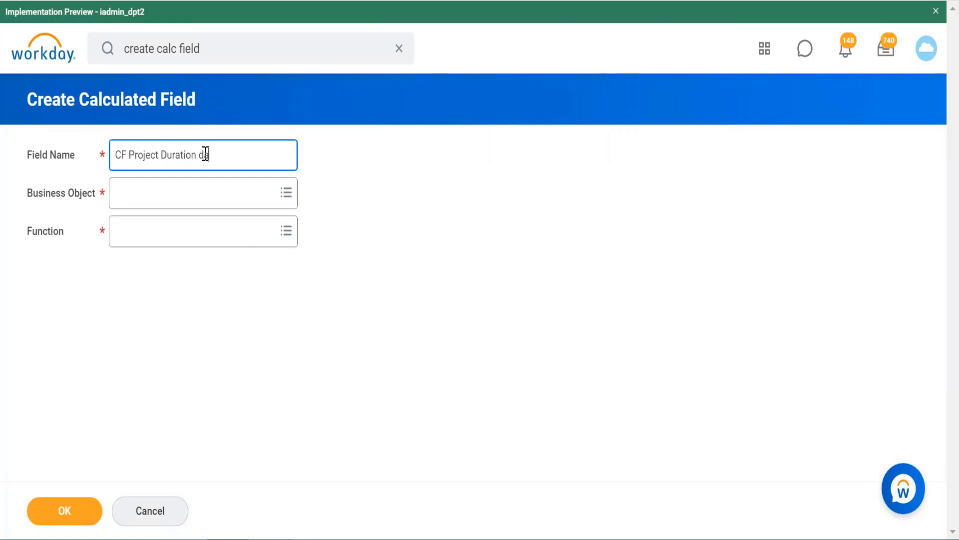
pyautogui.write('te Diff')
pyautogui.click(203, 196)
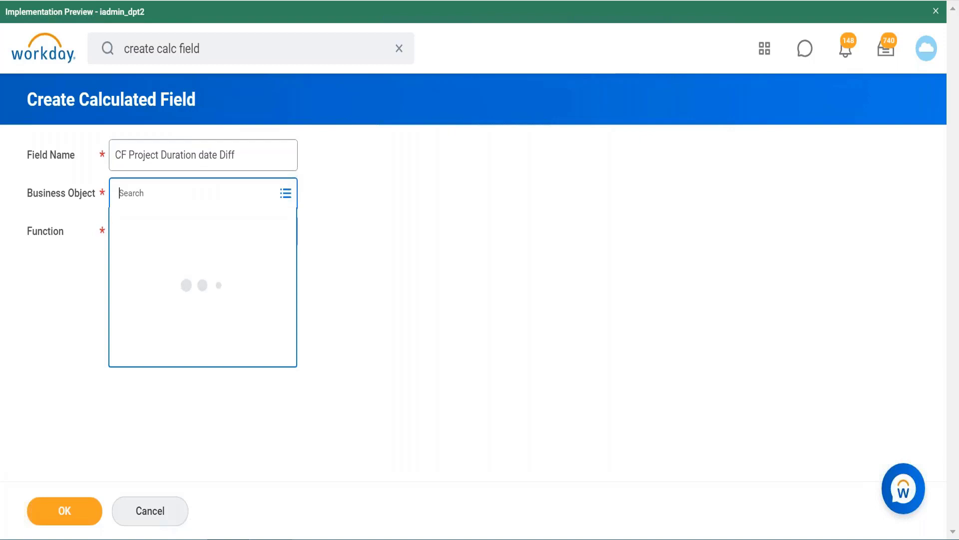
pyautogui.write('project')
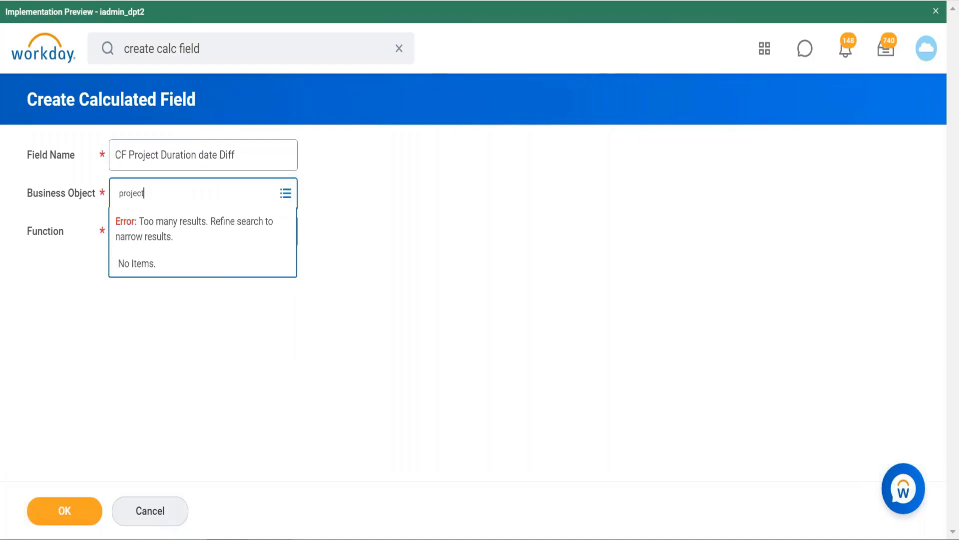
pyautogui.press('Return')
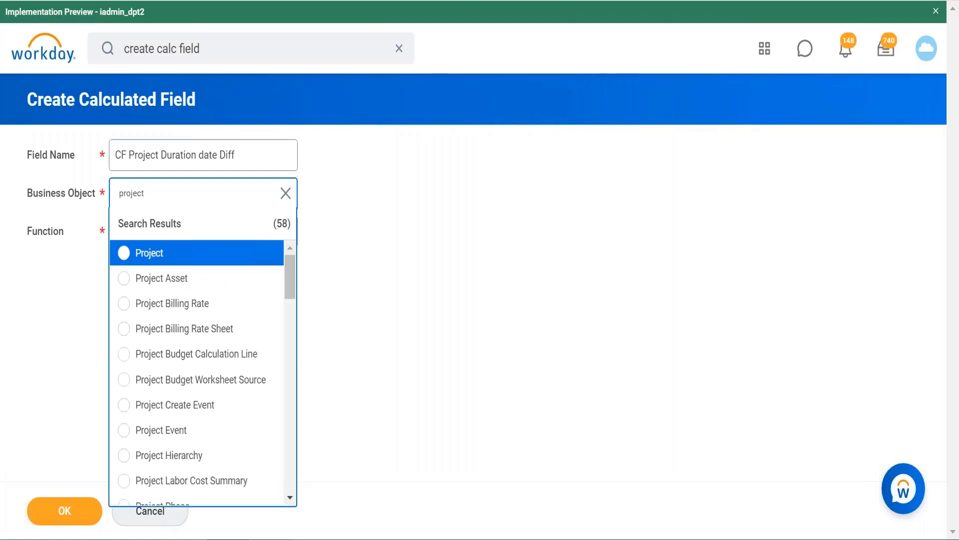
# - Choose Project as the business object, then search Workday for 'proj start'
pyautogui.click(224, 263)
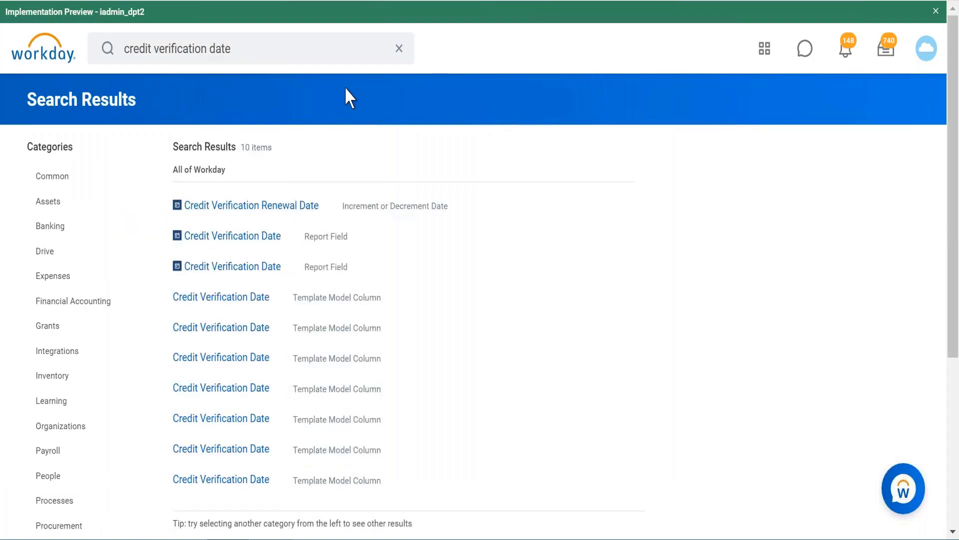
pyautogui.click(257, 39)
pyautogui.press('BackSpace')
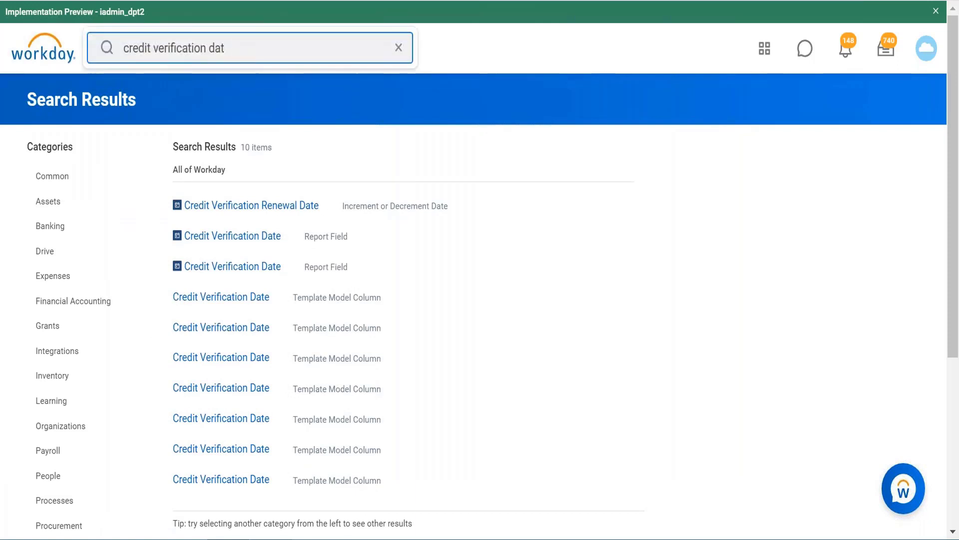
pyautogui.press('BackSpace')
pyautogui.press('BackSpace')
pyautogui.press('BackSpace')
pyautogui.press('BackSpace')
pyautogui.press('BackSpace')
pyautogui.press('BackSpace')
pyautogui.press('BackSpace')
pyautogui.press('BackSpace')
pyautogui.press('BackSpace')
pyautogui.press('BackSpace')
pyautogui.press('BackSpace')
pyautogui.press('BackSpace')
pyautogui.press('BackSpace')
pyautogui.press('BackSpace')
pyautogui.press('BackSpace')
pyautogui.press('BackSpace')
pyautogui.press('BackSpace')
pyautogui.press('BackSpace')
pyautogui.press('BackSpace')
pyautogui.press('BackSpace')
pyautogui.write('p')
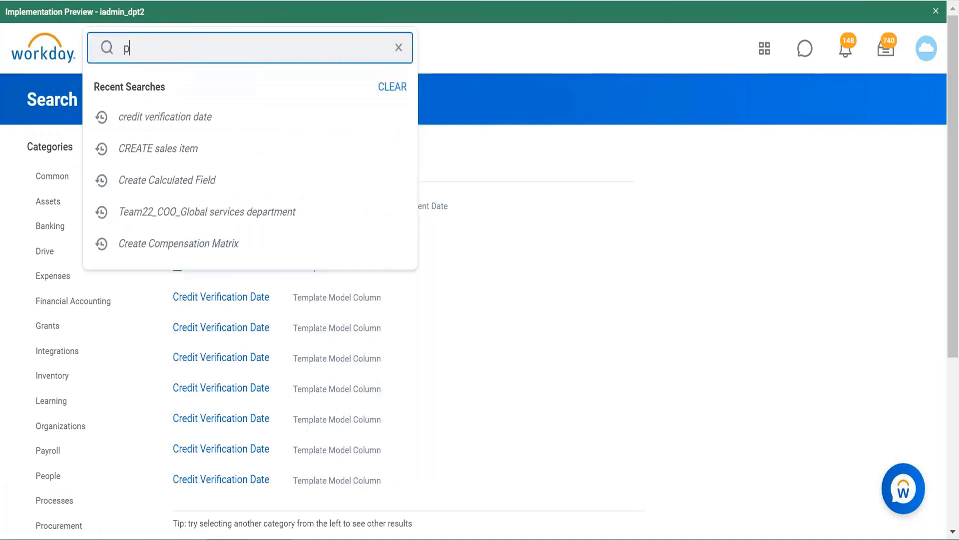
pyautogui.write('roj start')
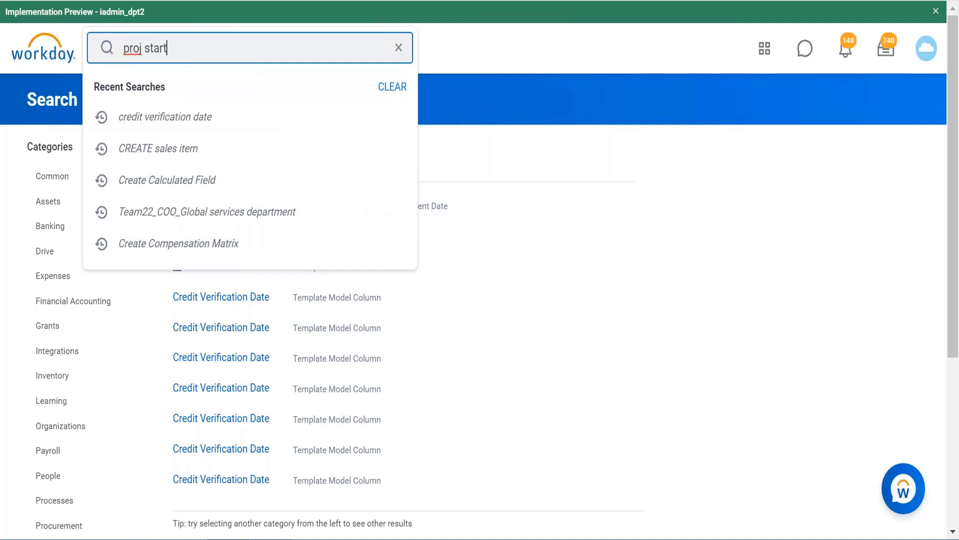
pyautogui.press('Return')
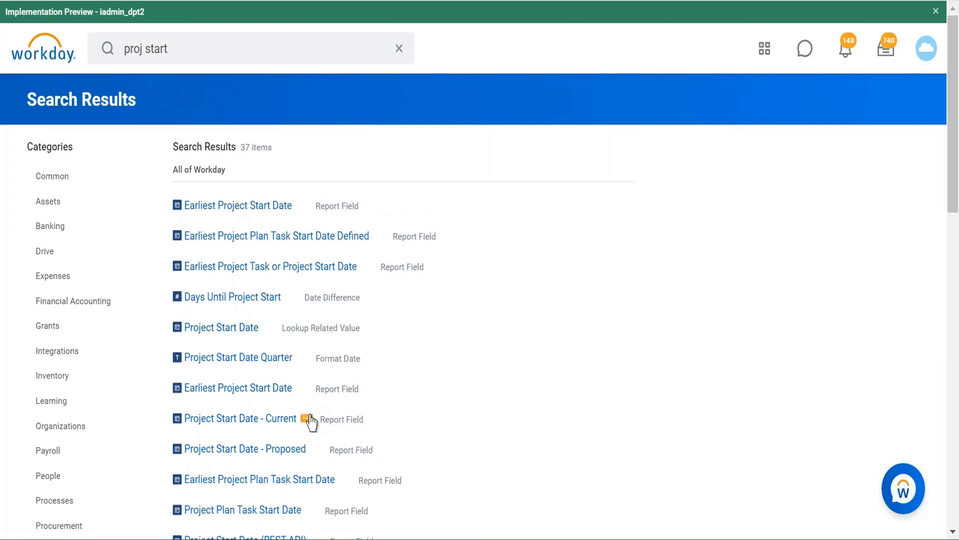
# - Review the related actions of the Days Until Project Start and Project Start Date fields
pyautogui.scroll(-5, 310, 422)
pyautogui.scroll(5, 306, 289)
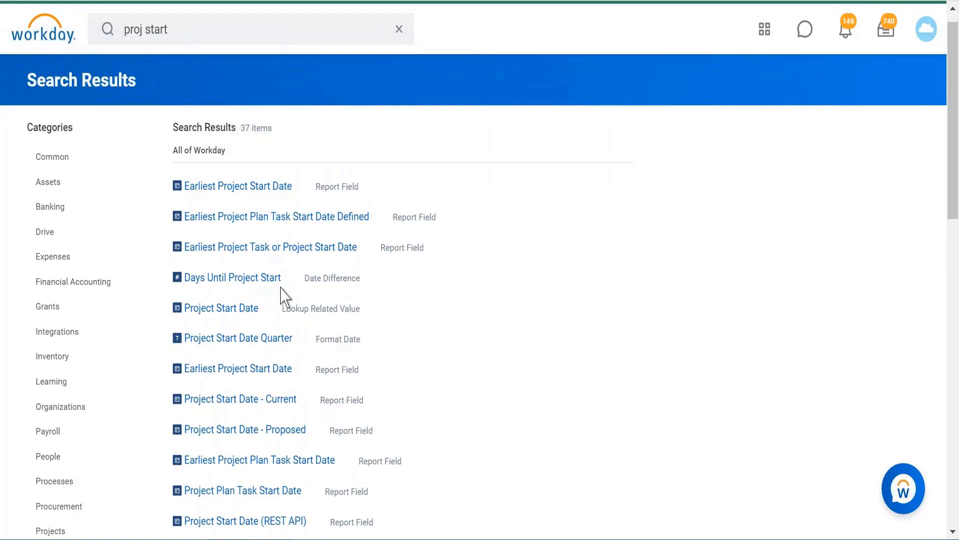
pyautogui.moveTo(289, 285)
pyautogui.click(290, 284)
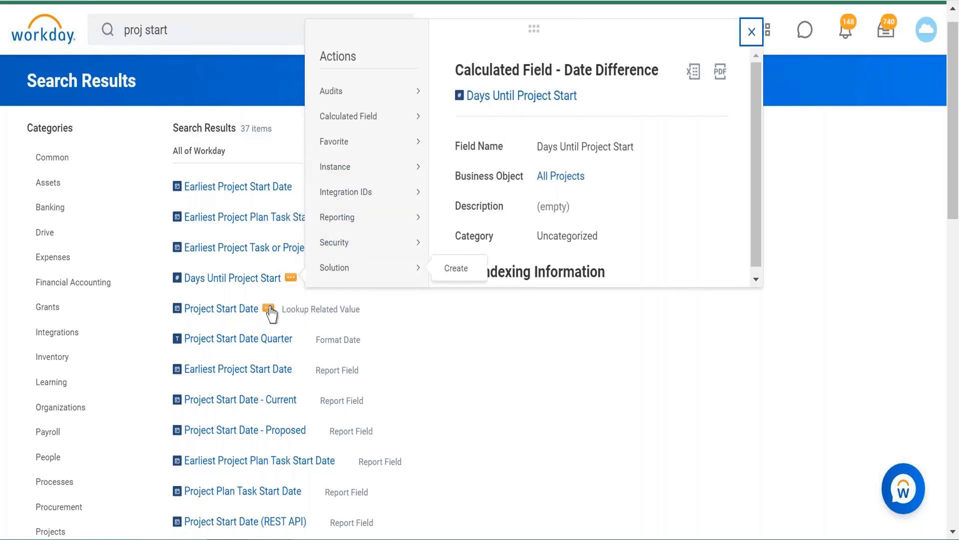
pyautogui.click(271, 309)
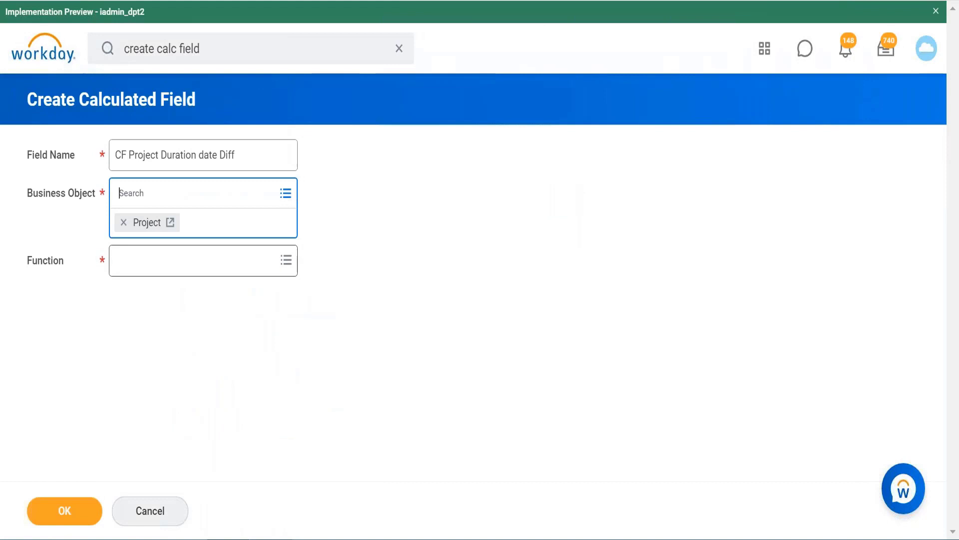
# - Choose the Date Difference function and set Project Start Date as its start date
pyautogui.click(223, 261)
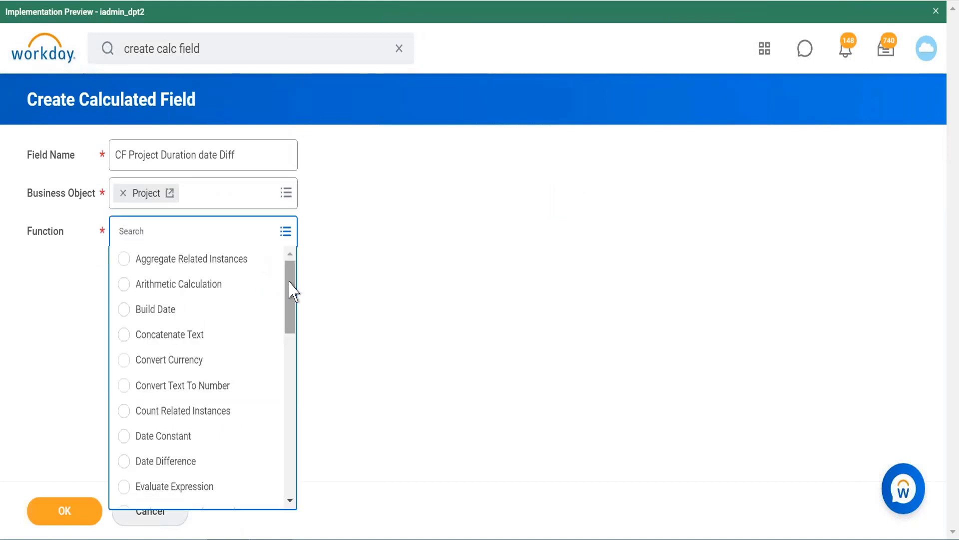
pyautogui.click(188, 465)
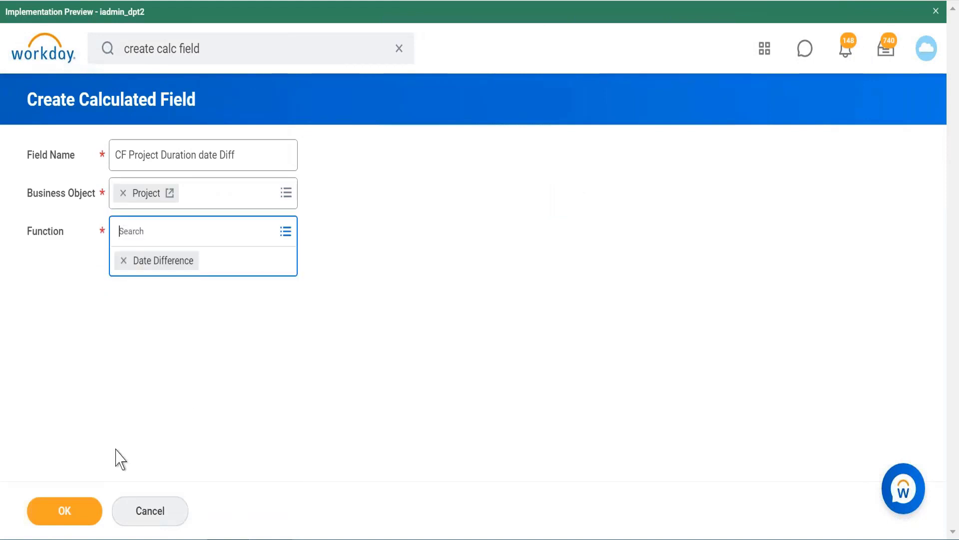
pyautogui.click(86, 520)
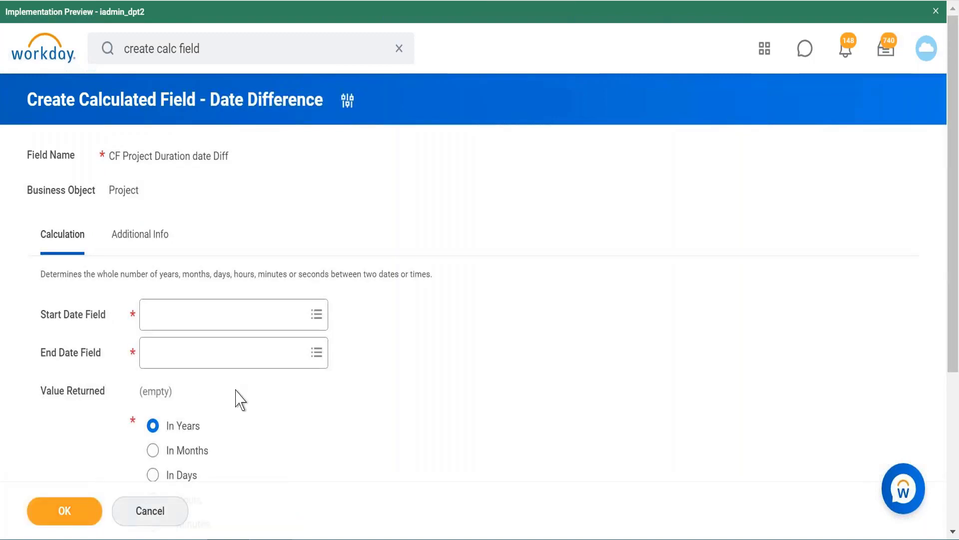
pyautogui.click(280, 316)
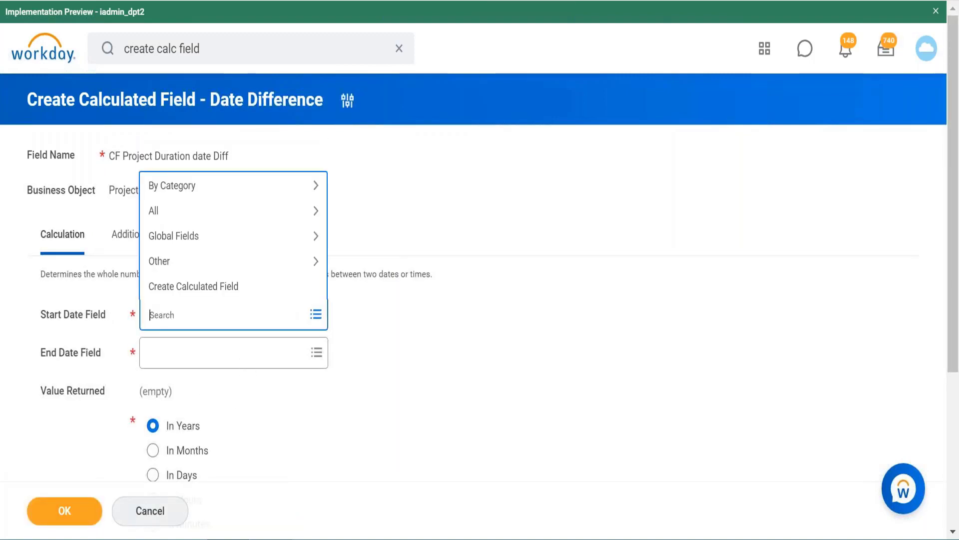
pyautogui.write('project start')
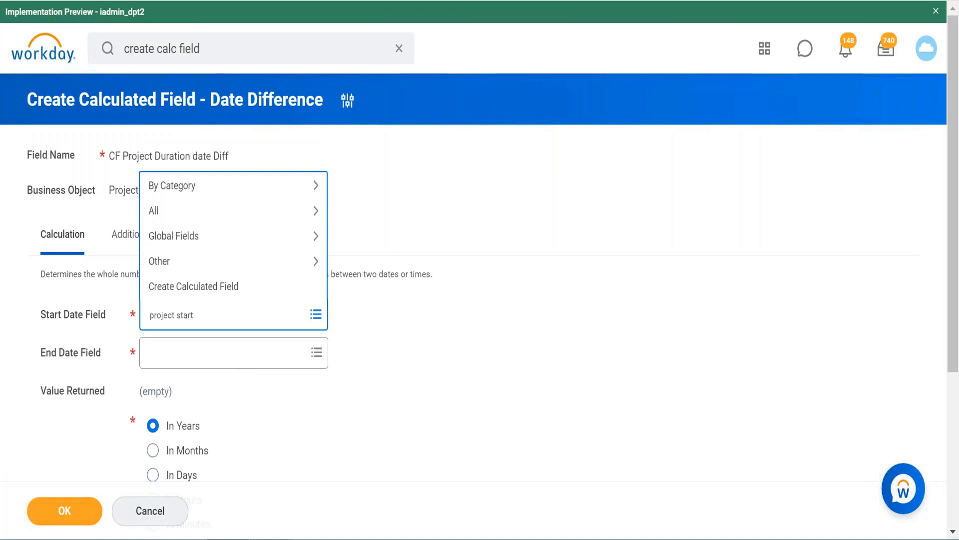
pyautogui.press('Return')
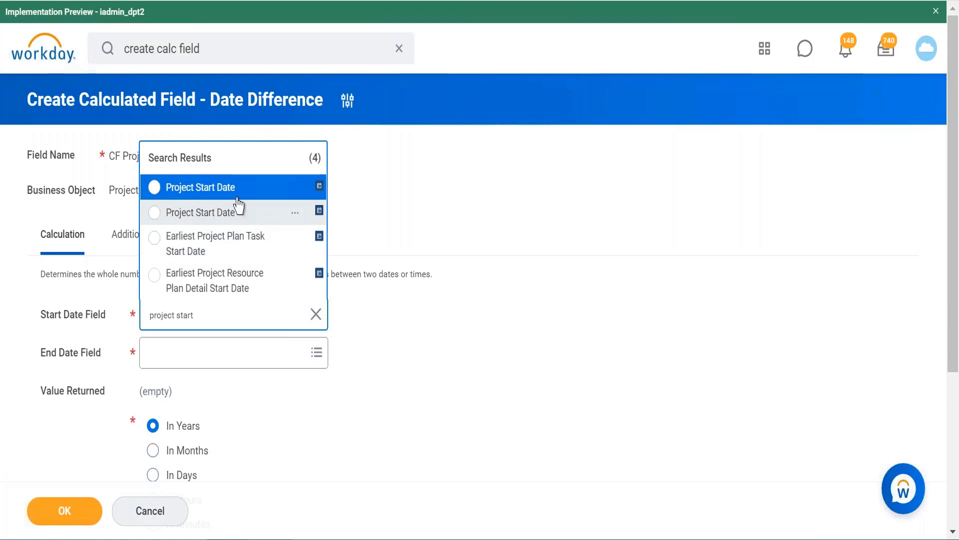
pyautogui.click(238, 195)
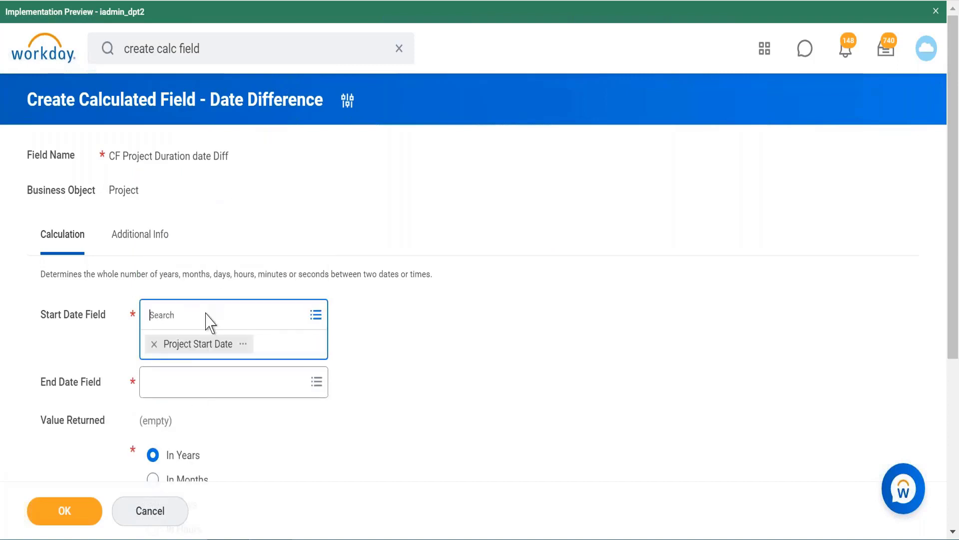
# - Search the end date field choices for 'project end date'
pyautogui.click(202, 393)
pyautogui.write('pr')
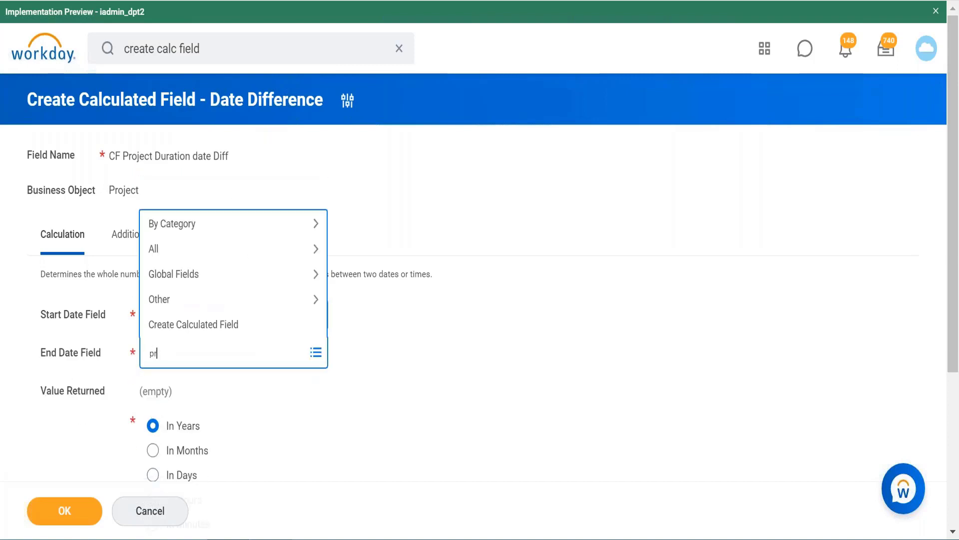
pyautogui.write('oject end date')
pyautogui.press('Return')
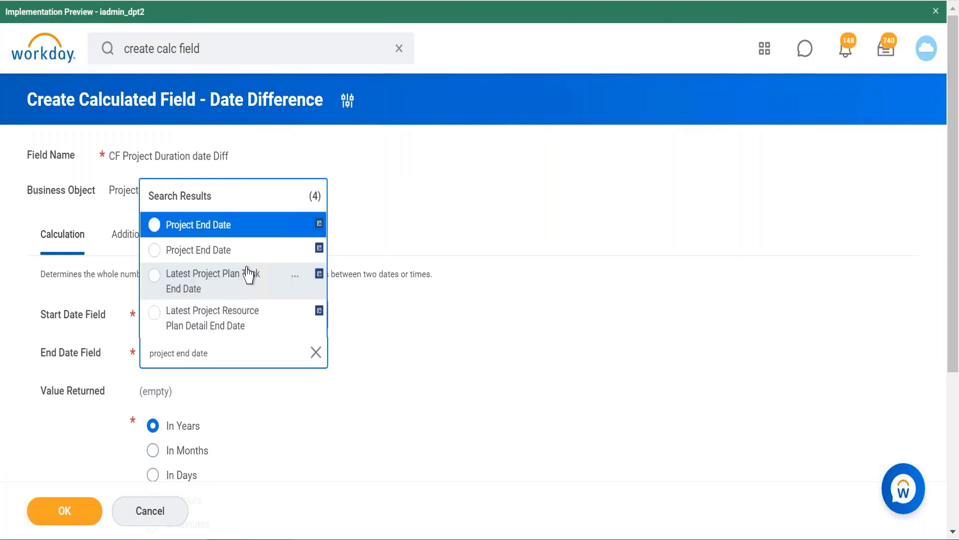
# - Set Project End Date as the end date and close the search
pyautogui.click(233, 230)
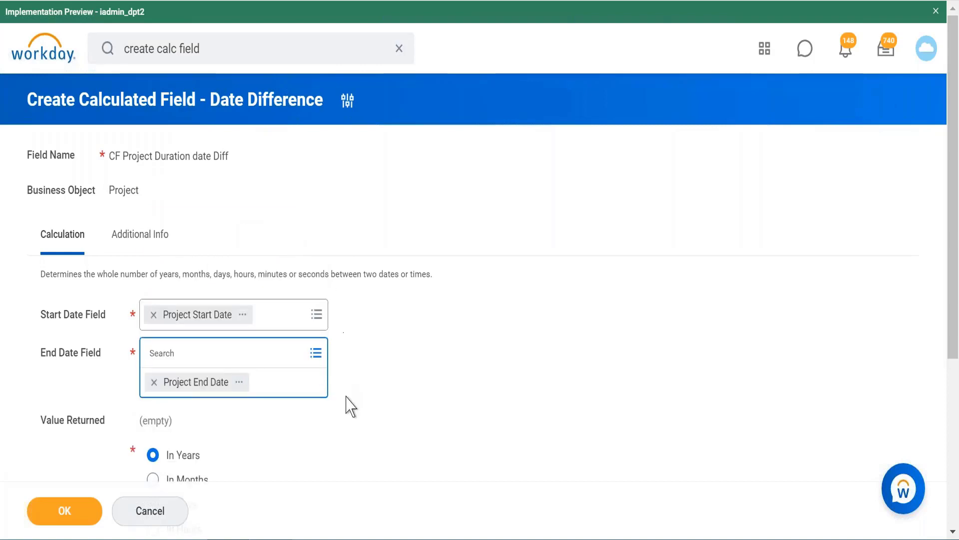
pyautogui.scroll(-3, 350, 406)
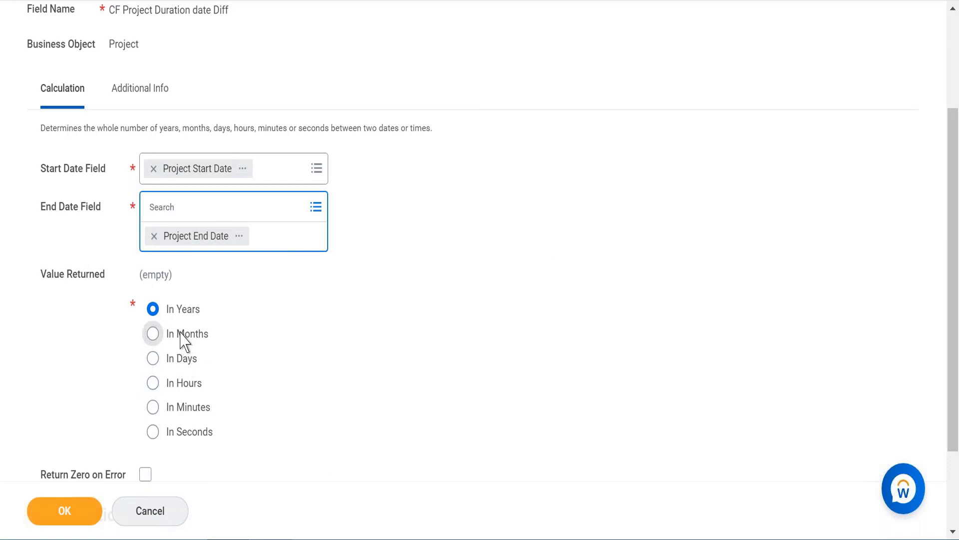
pyautogui.press('Escape')
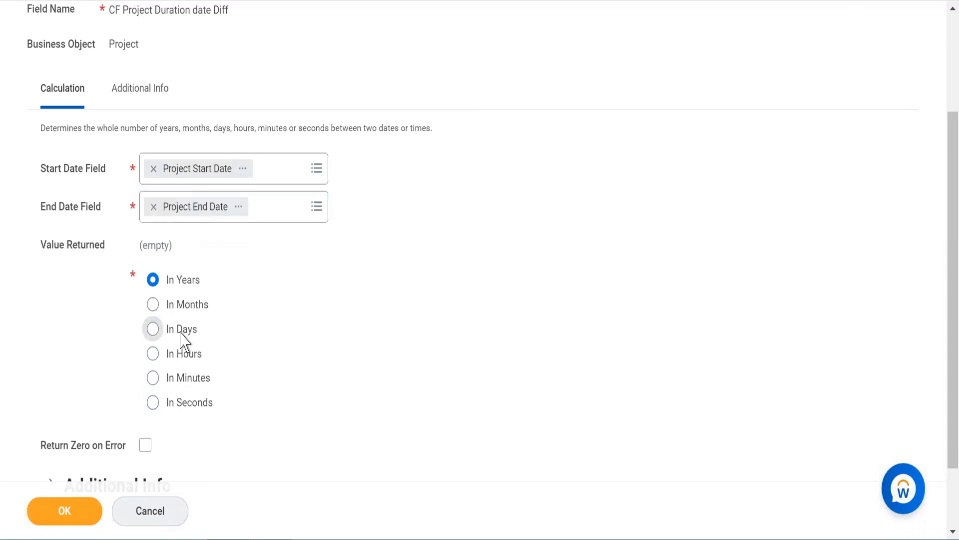
# - Return the value In Months and tick Return Zero on Error
pyautogui.click(153, 307)
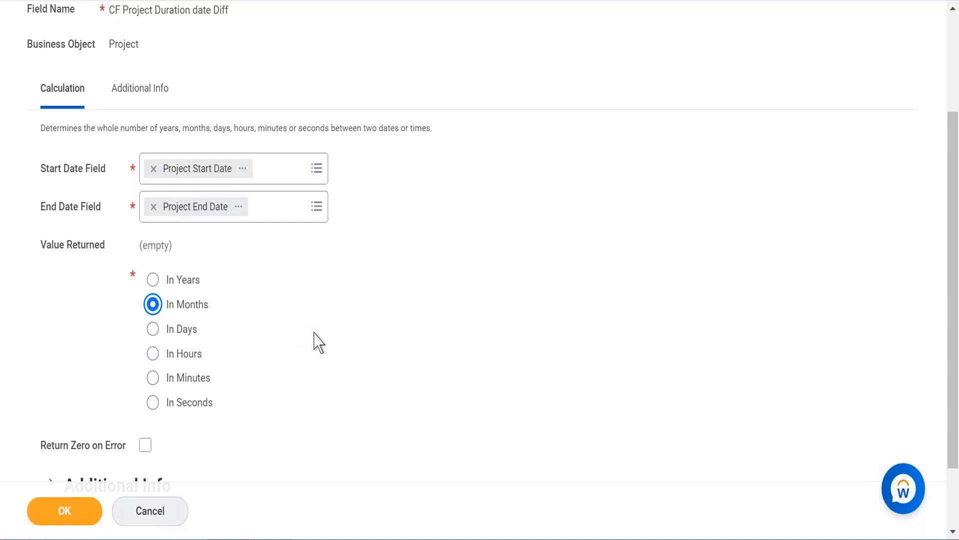
pyautogui.scroll(-2, 315, 342)
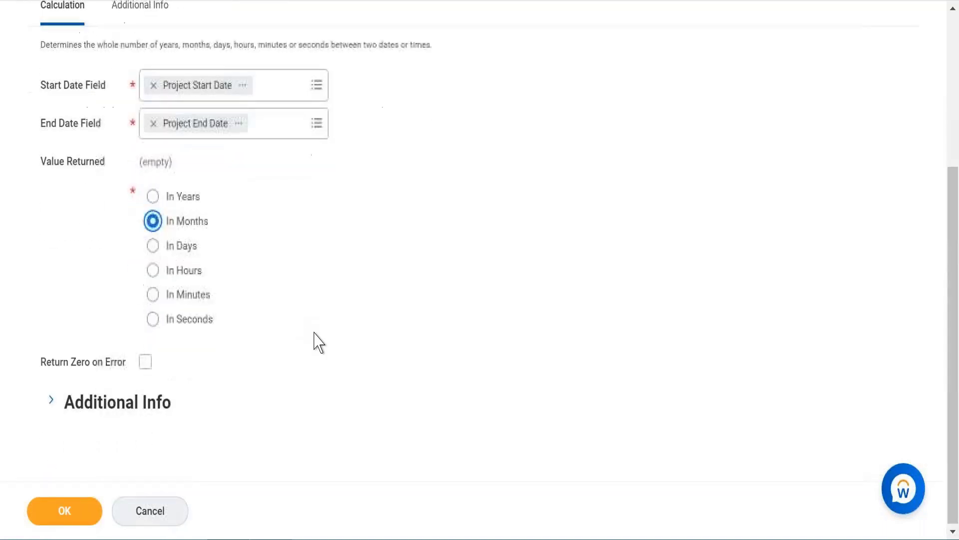
pyautogui.click(146, 366)
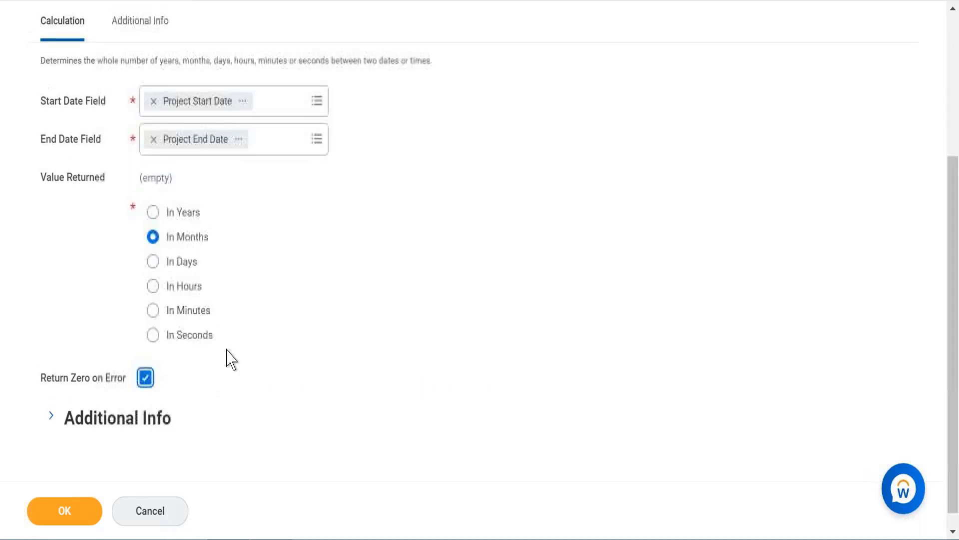
pyautogui.scroll(3, 231, 358)
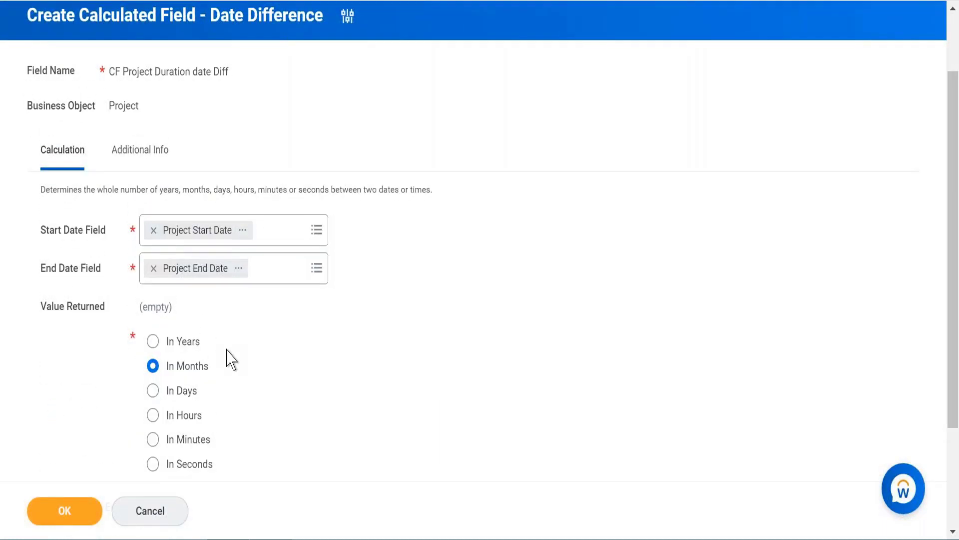
pyautogui.scroll(1, 231, 358)
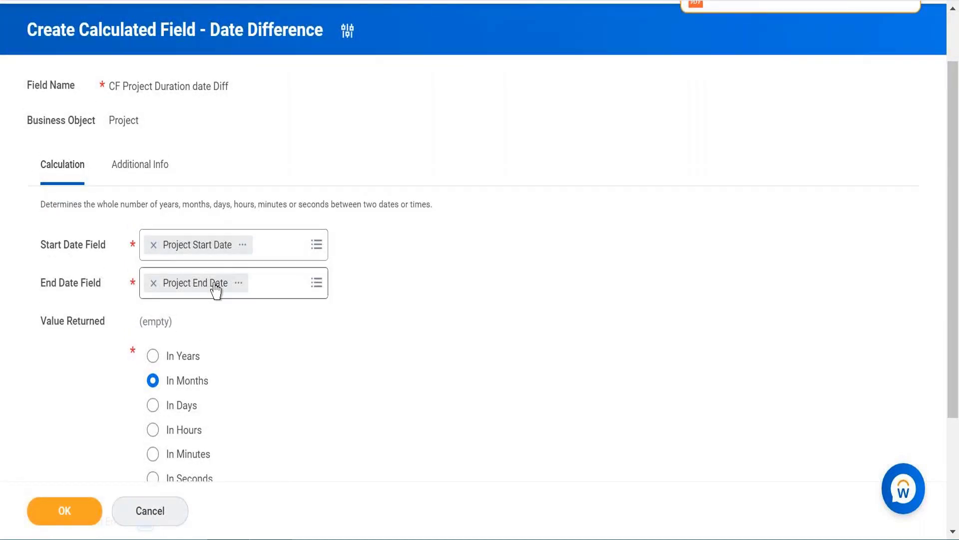
pyautogui.scroll(-3, 253, 375)
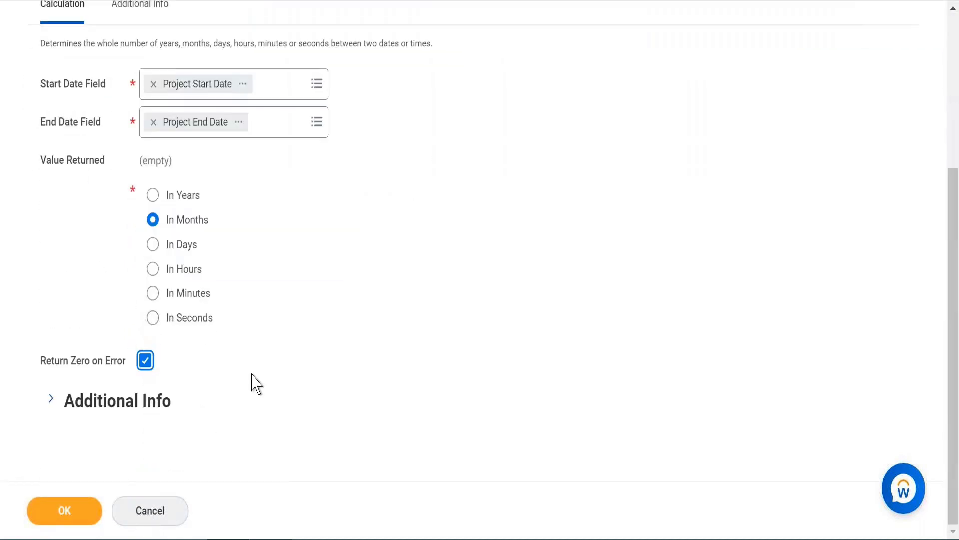
pyautogui.scroll(2, 253, 374)
pyautogui.scroll(2, 253, 380)
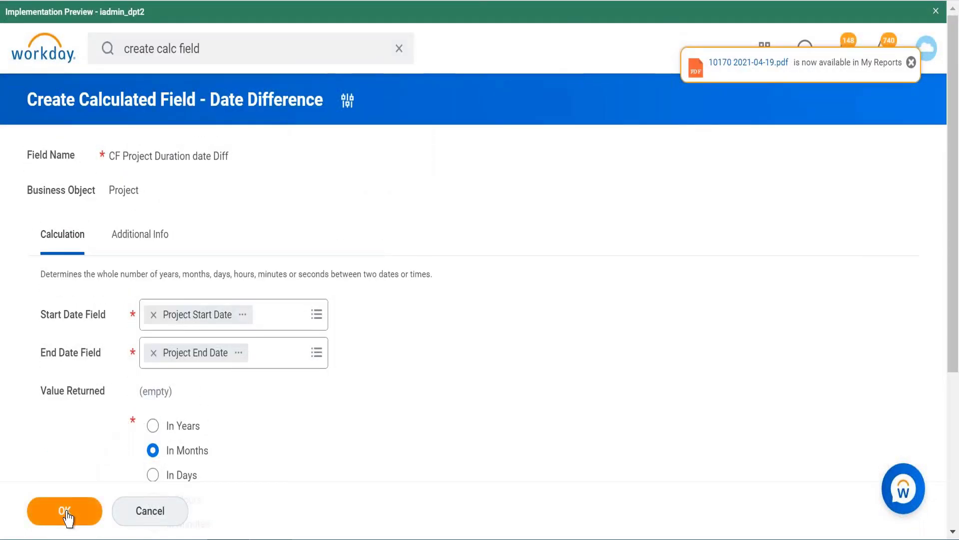
# - Click OK to save the 'CF Project Duration date Diff' calculated field
pyautogui.click(67, 514)
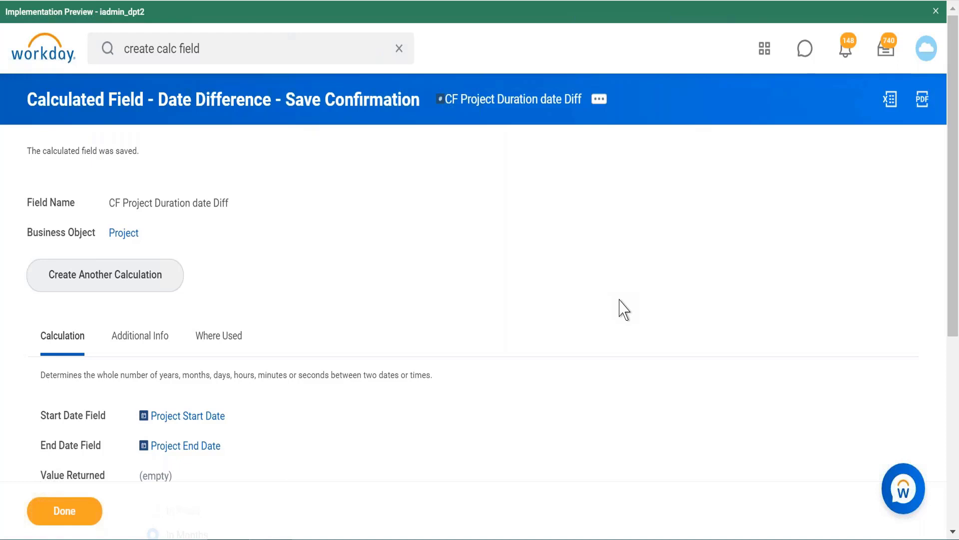
# - Rerun the 'create calc field' search from the top search box
pyautogui.click(235, 48)
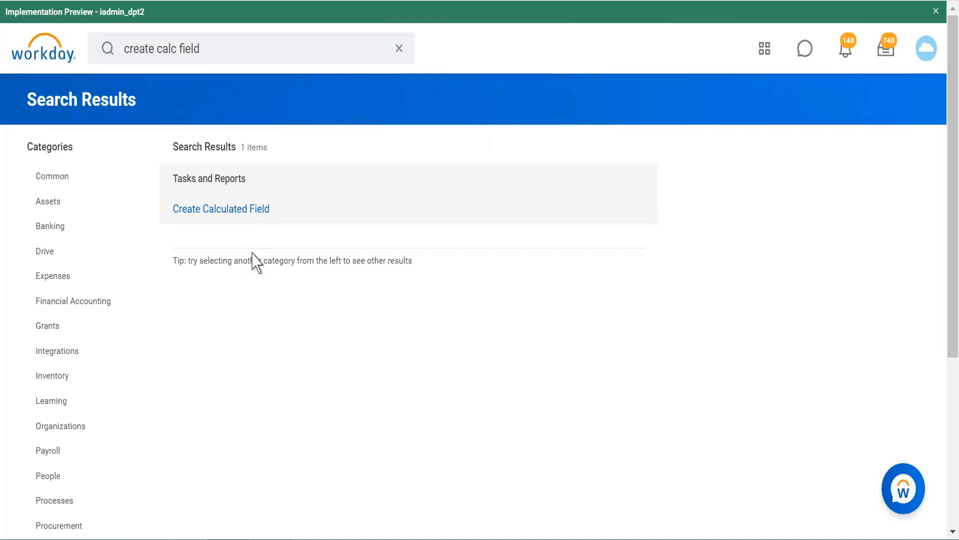
# - Create the field 'CF Last day of 2021 Build date' with Global as its business object
pyautogui.click(256, 209)
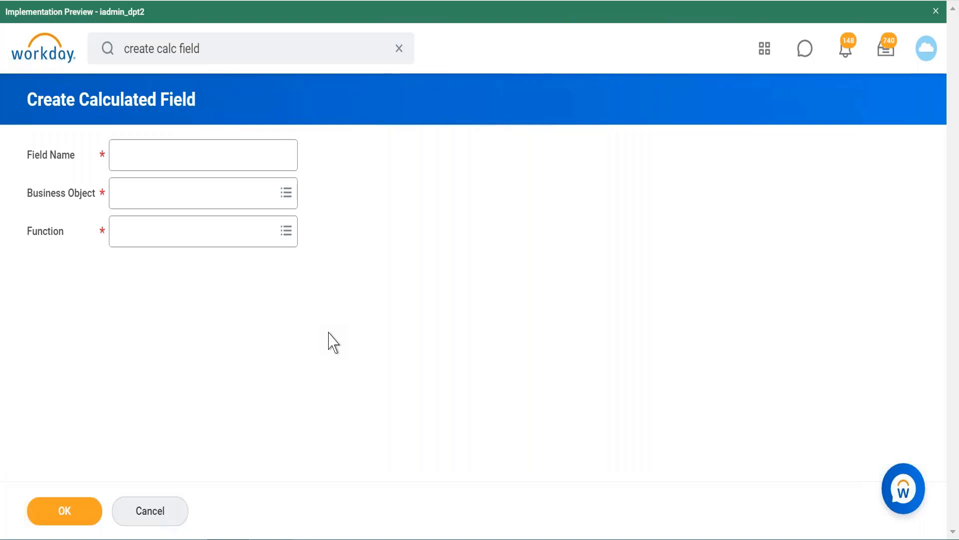
pyautogui.click(238, 208)
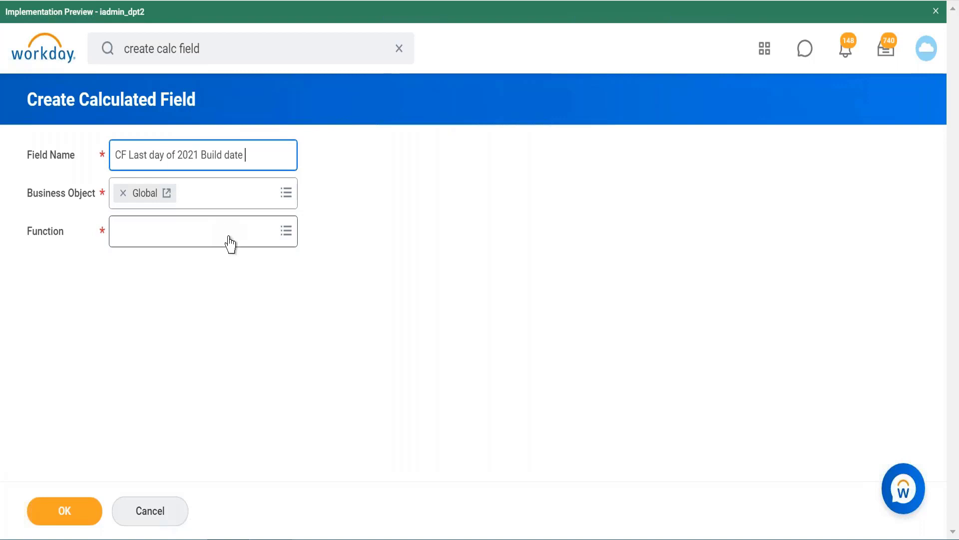
# - Search the functions for 'build dayte', pick Build Date, and continue to its settings
pyautogui.click(229, 242)
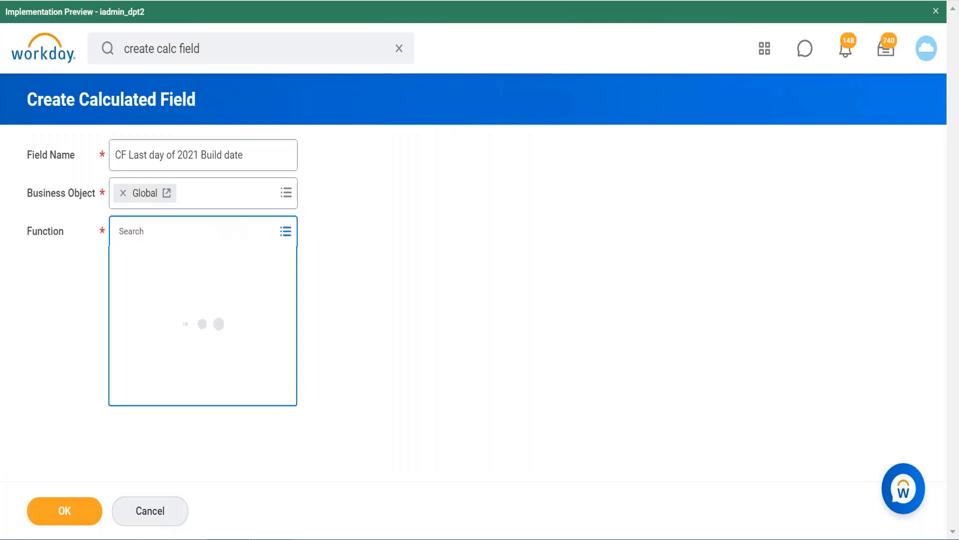
pyautogui.write('build da')
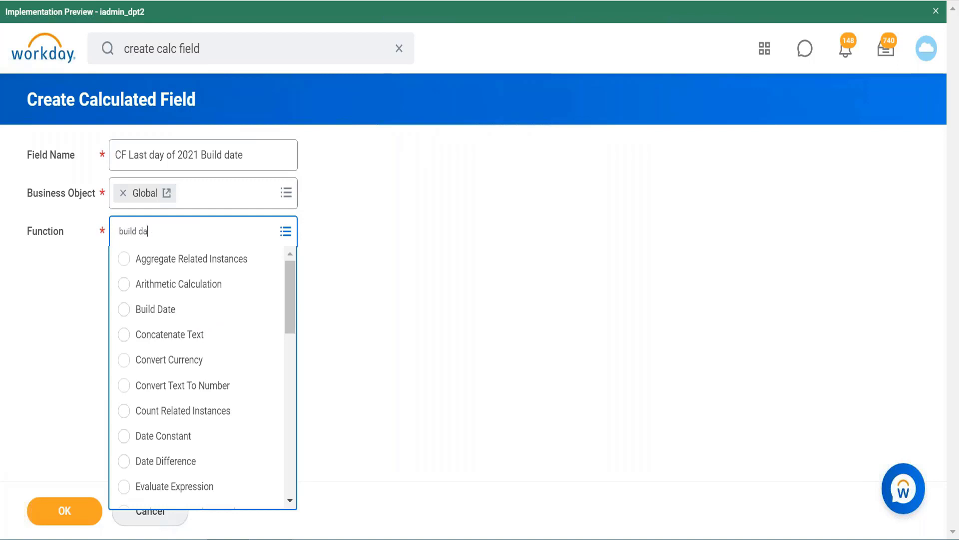
pyautogui.write('yte')
pyautogui.press('Return')
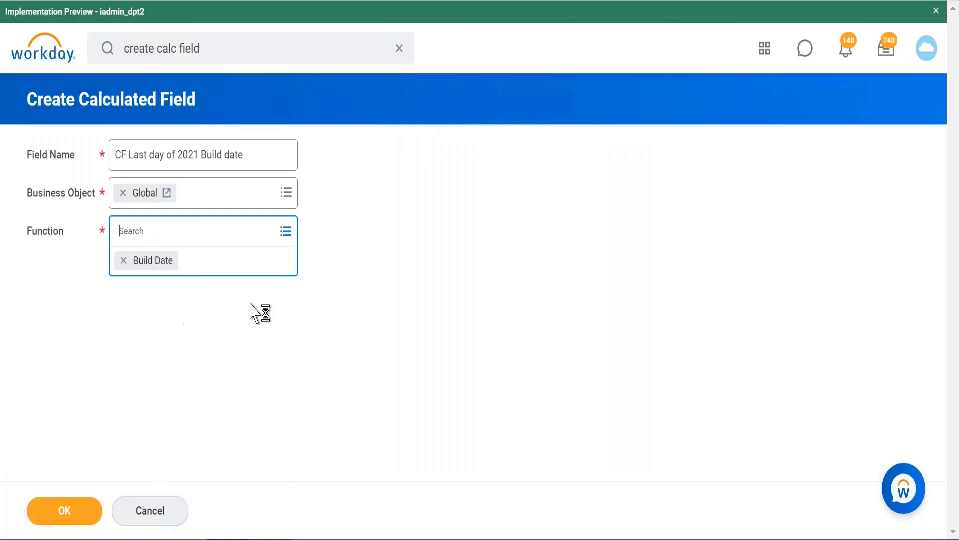
pyautogui.click(67, 515)
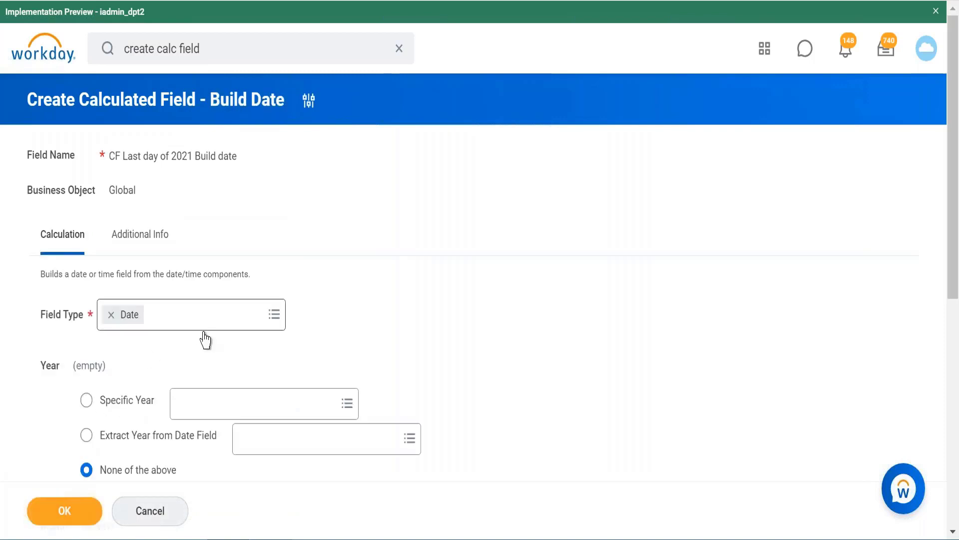
# - Choose Specific Year and enter 2021 as the Build Date's year value
pyautogui.click(136, 405)
pyautogui.click(231, 400)
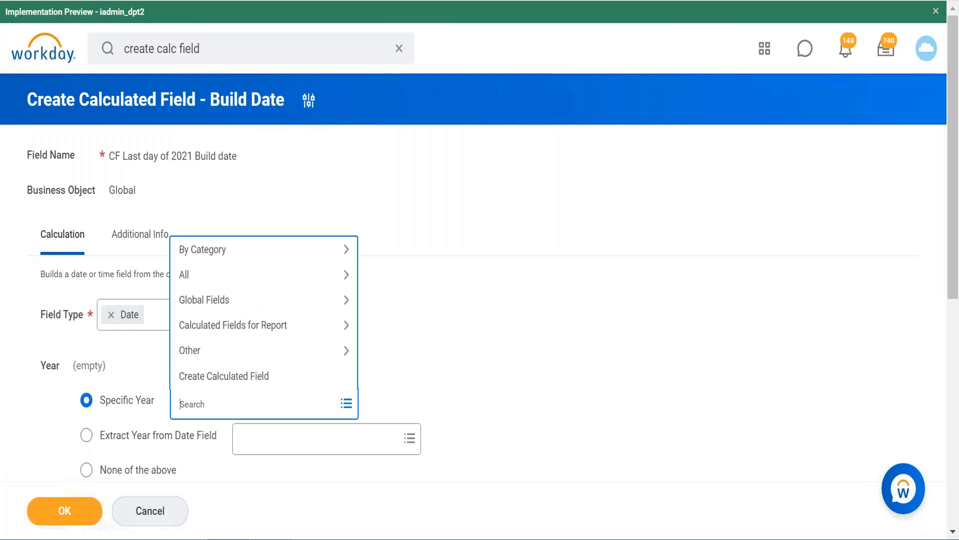
pyautogui.write('2021')
pyautogui.press('Return')
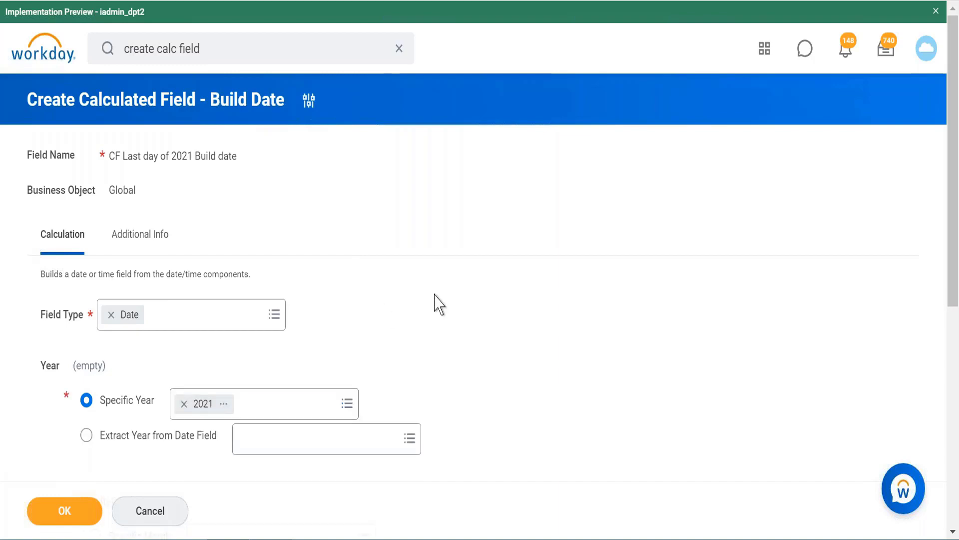
pyautogui.scroll(-3, 435, 302)
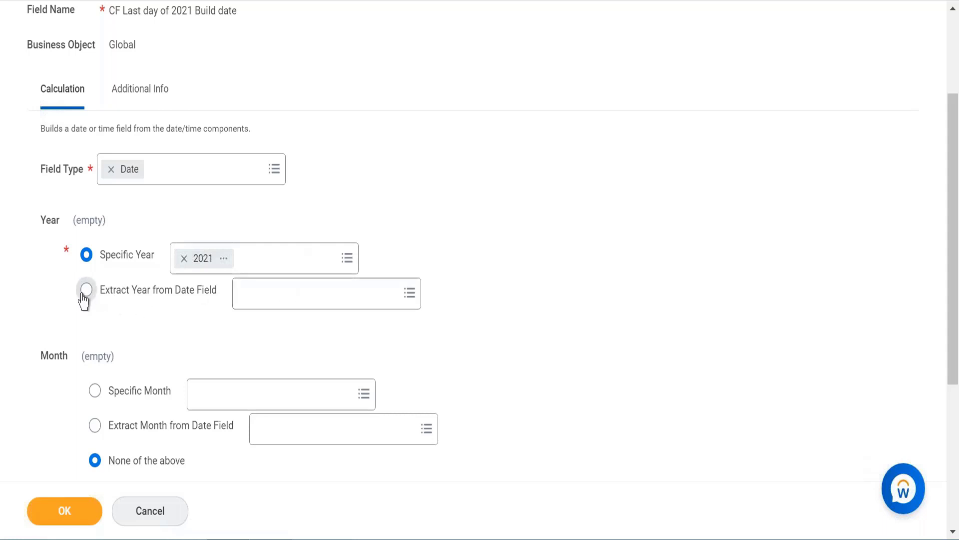
# - Try taking the year from a 'hire date' field, but the search finds no matches
pyautogui.click(85, 292)
pyautogui.click(285, 295)
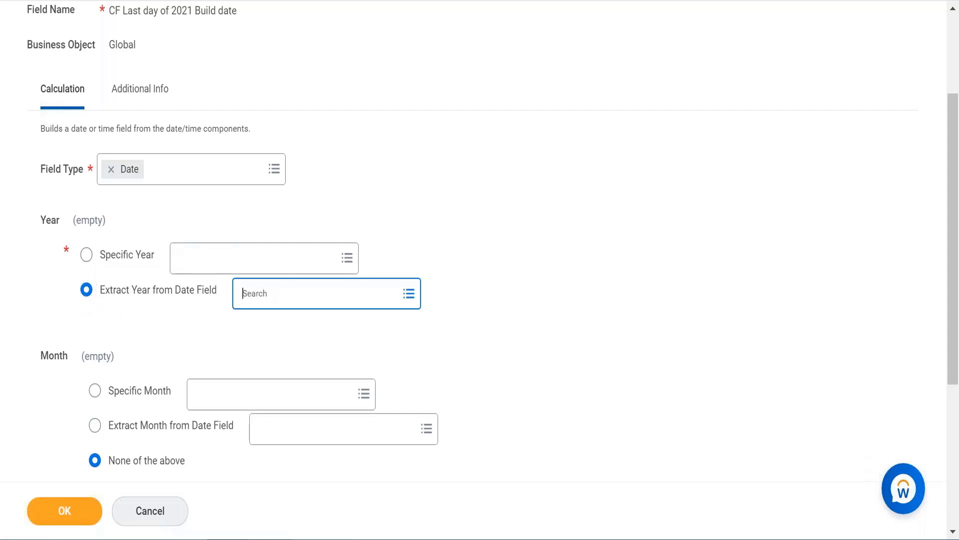
pyautogui.write('hi')
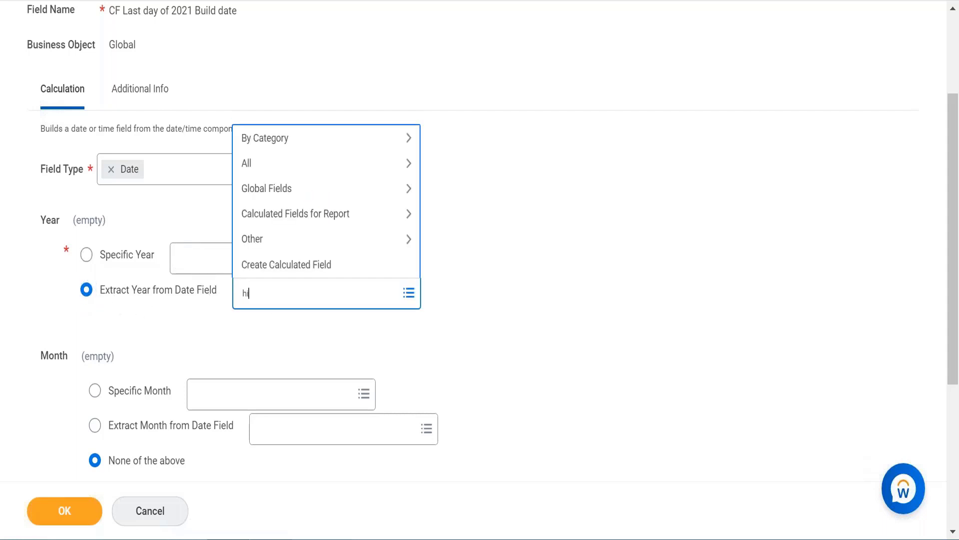
pyautogui.write('re date')
pyautogui.press('Return')
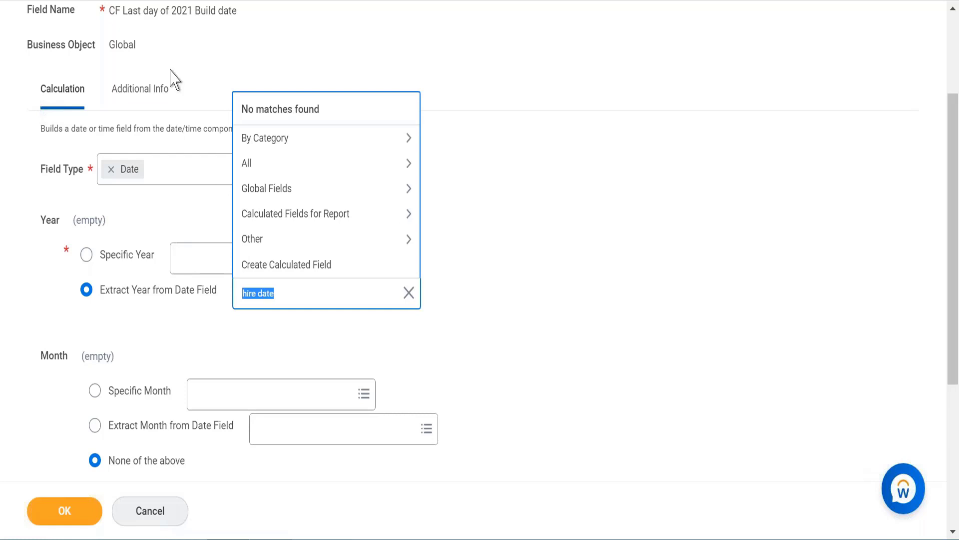
pyautogui.click(186, 58)
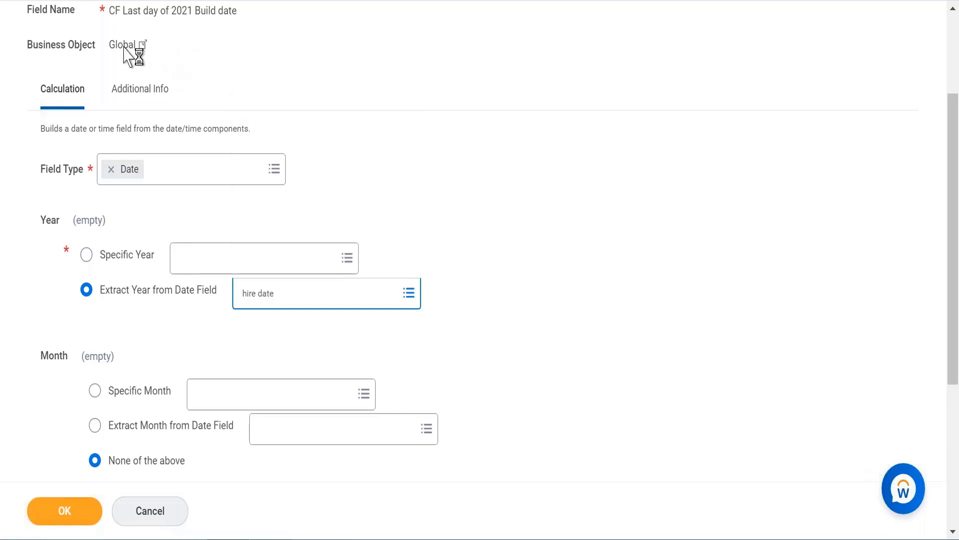
# - Switch the year back to Specific Year and enter 2021
pyautogui.click(87, 256)
pyautogui.click(226, 264)
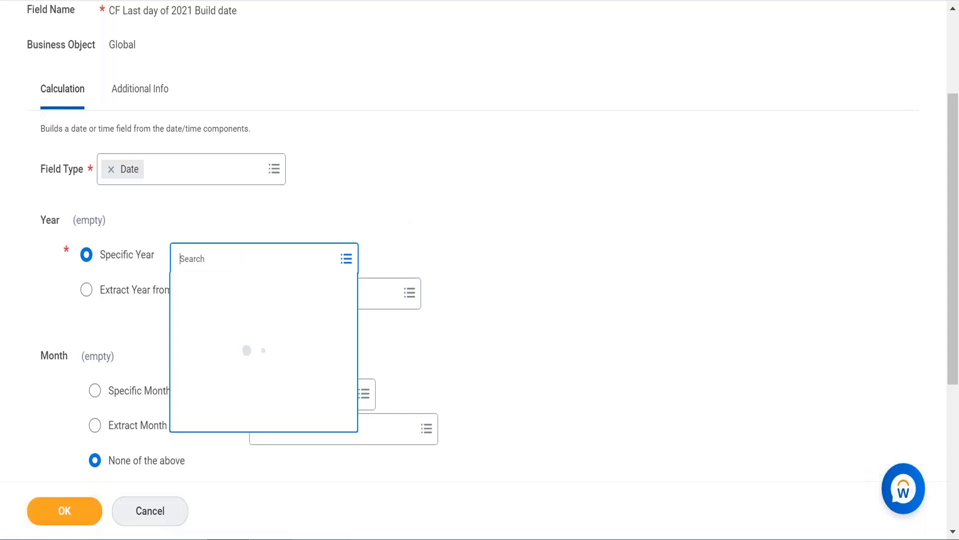
pyautogui.write('2021')
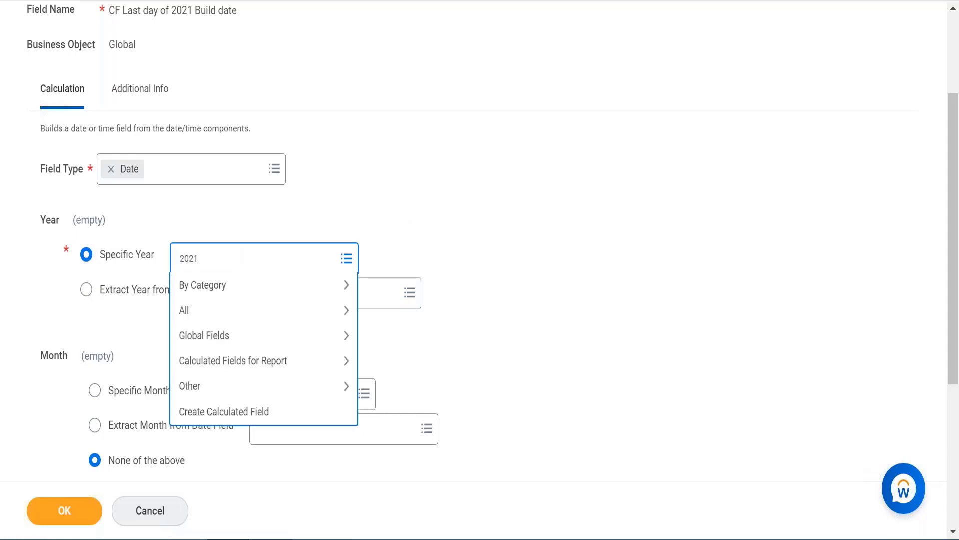
pyautogui.press('Return')
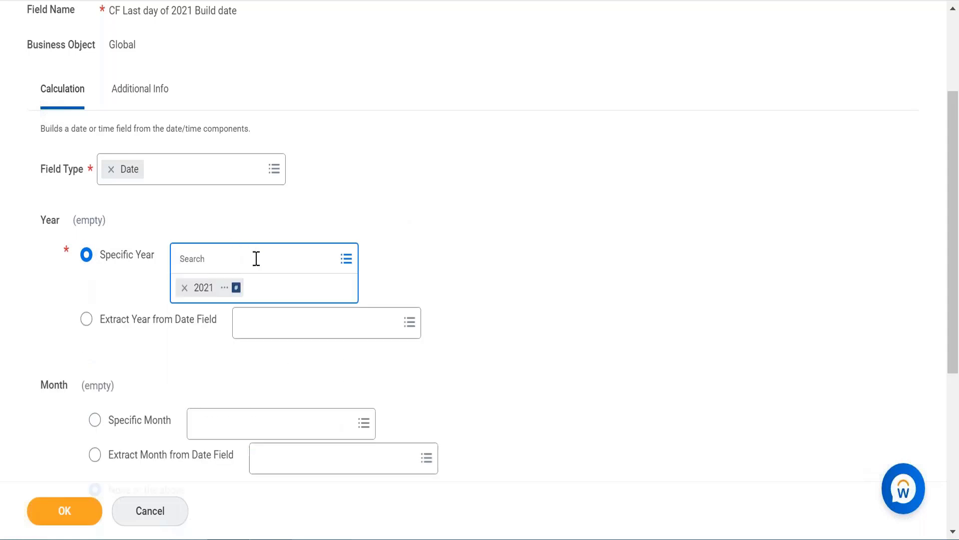
# - Set Specific Month to 12, picked from Global Fields > Numeric
pyautogui.scroll(-5, 435, 198)
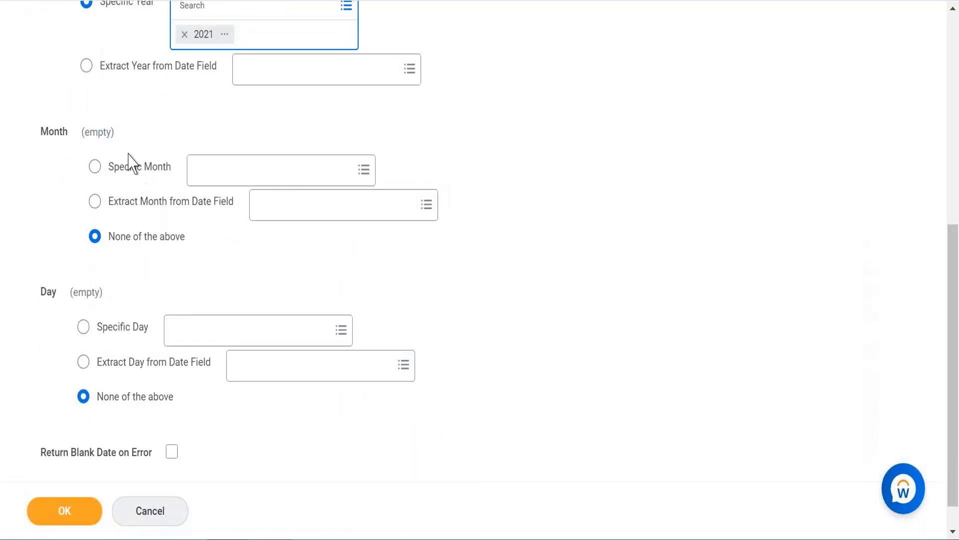
pyautogui.scroll(-1, 130, 172)
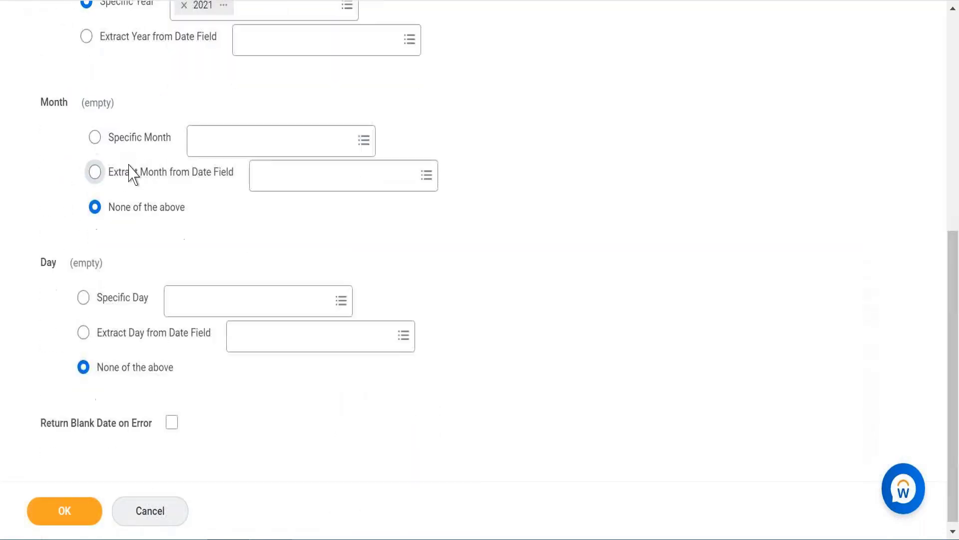
pyautogui.click(95, 140)
pyautogui.click(252, 151)
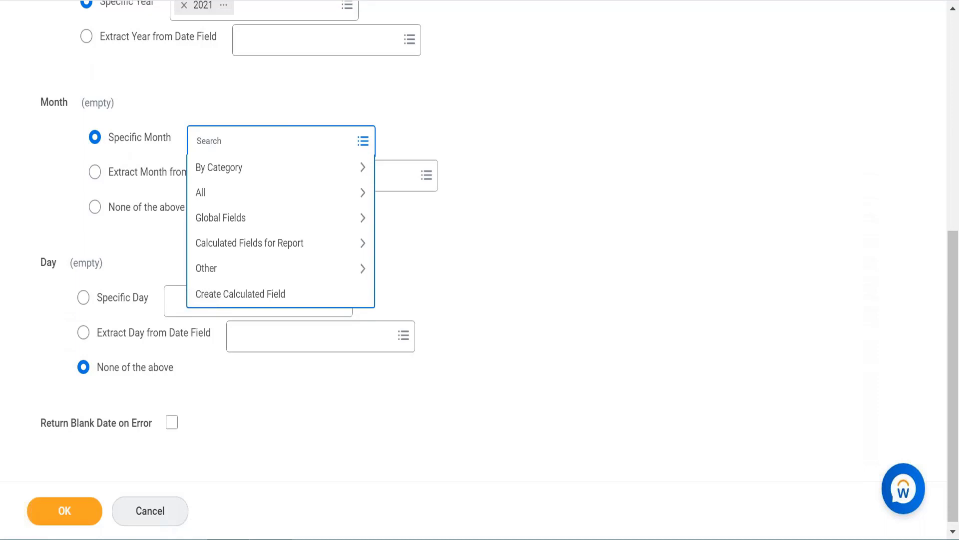
pyautogui.click(229, 227)
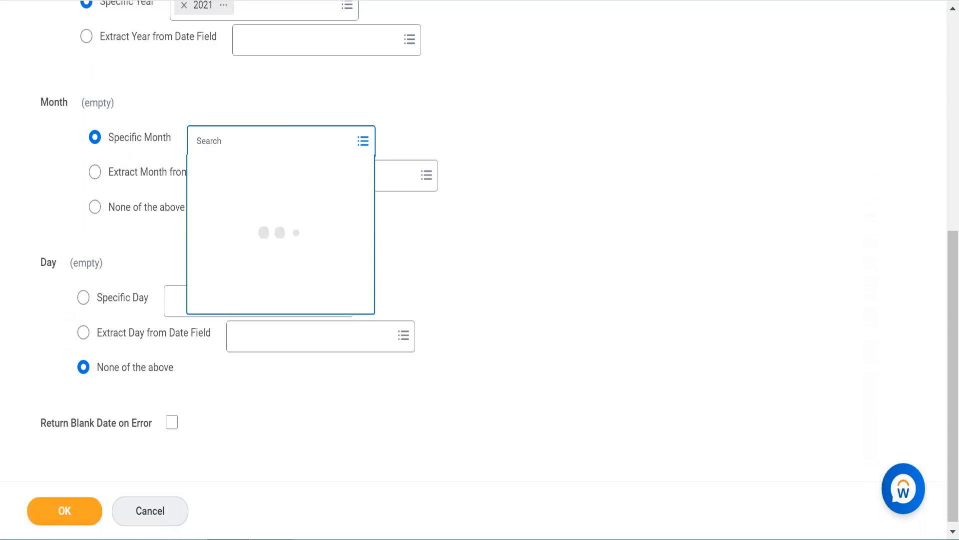
pyautogui.click(251, 205)
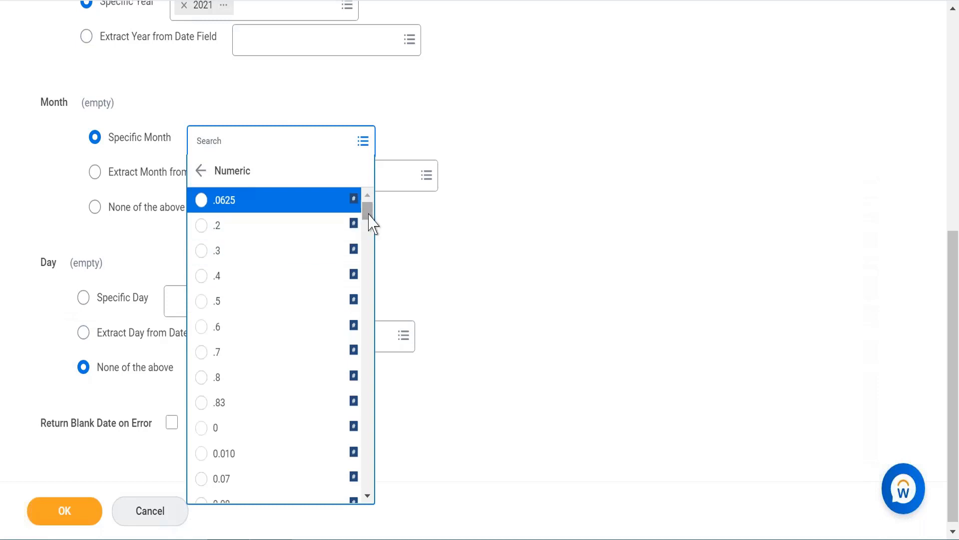
pyautogui.moveTo(369, 214); pyautogui.dragTo(375, 261)
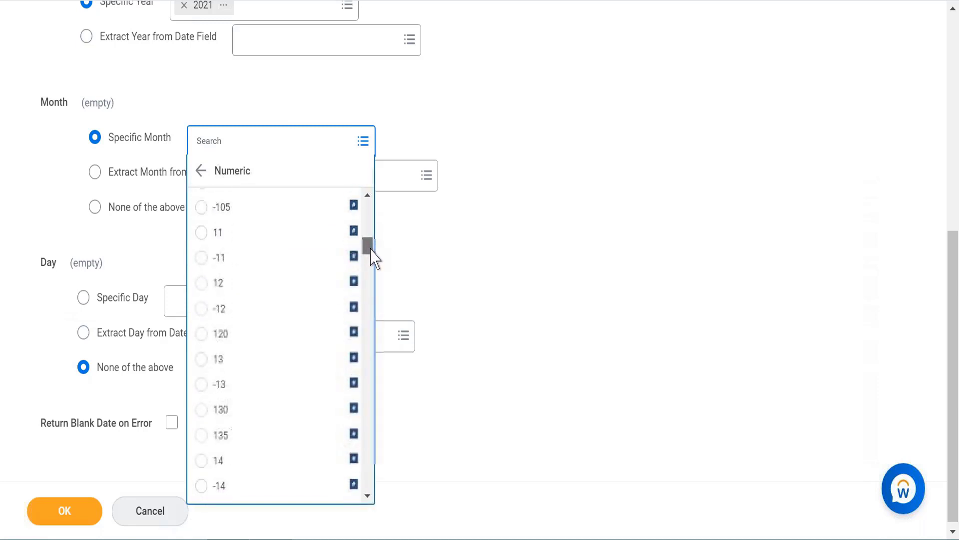
pyautogui.click(250, 285)
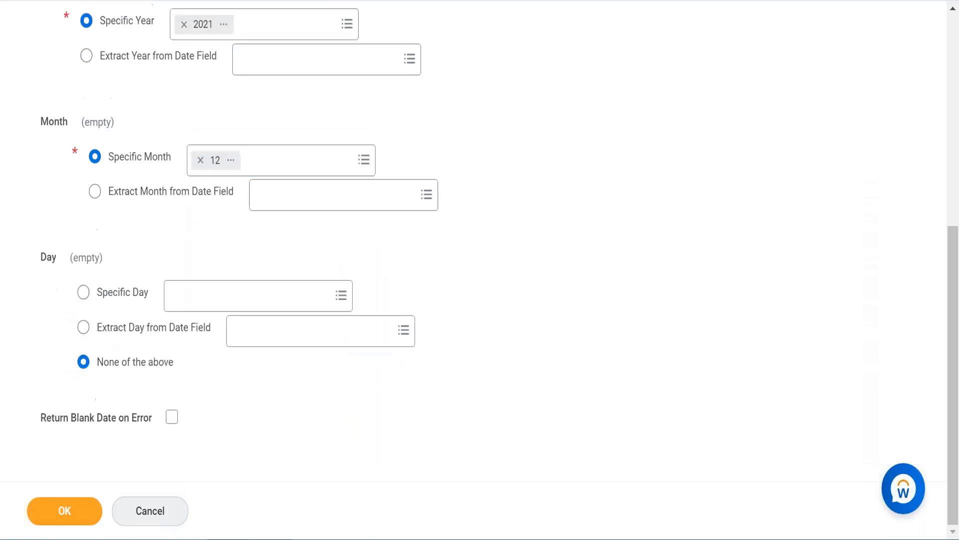
# - Set Specific Day to 31 from Global Fields > Numeric and tick Return Blank Date on Error
pyautogui.click(83, 294)
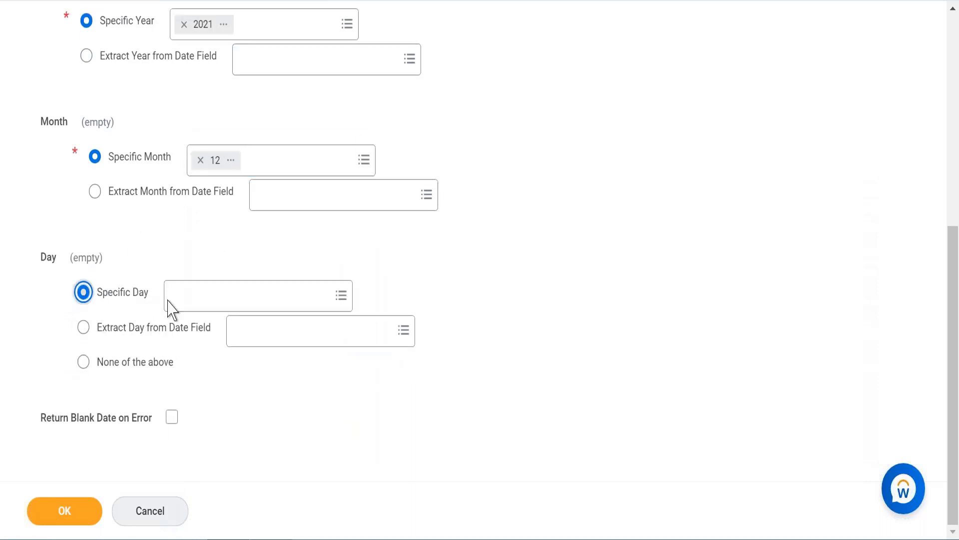
pyautogui.click(208, 307)
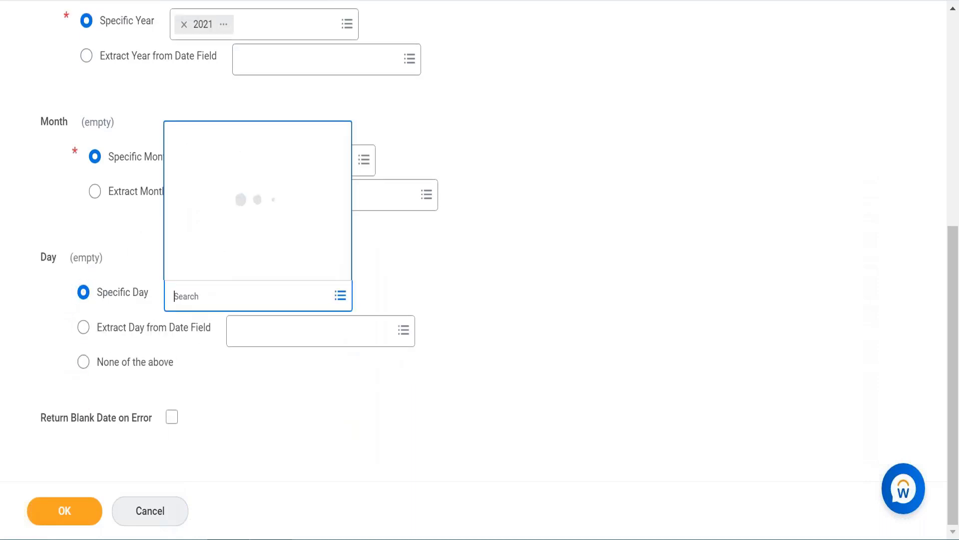
pyautogui.click(345, 192)
pyautogui.click(325, 270)
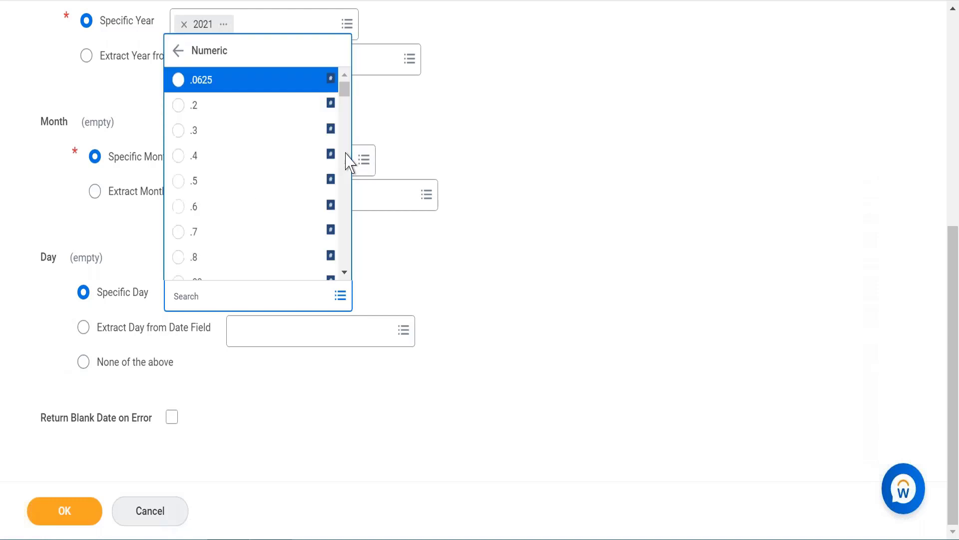
pyautogui.moveTo(345, 95); pyautogui.dragTo(345, 207)
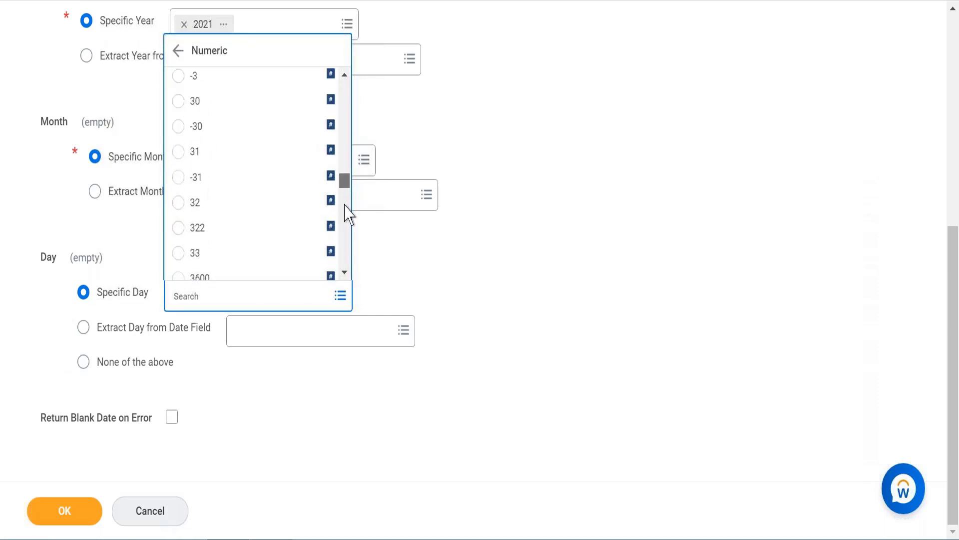
pyautogui.click(205, 152)
pyautogui.click(459, 291)
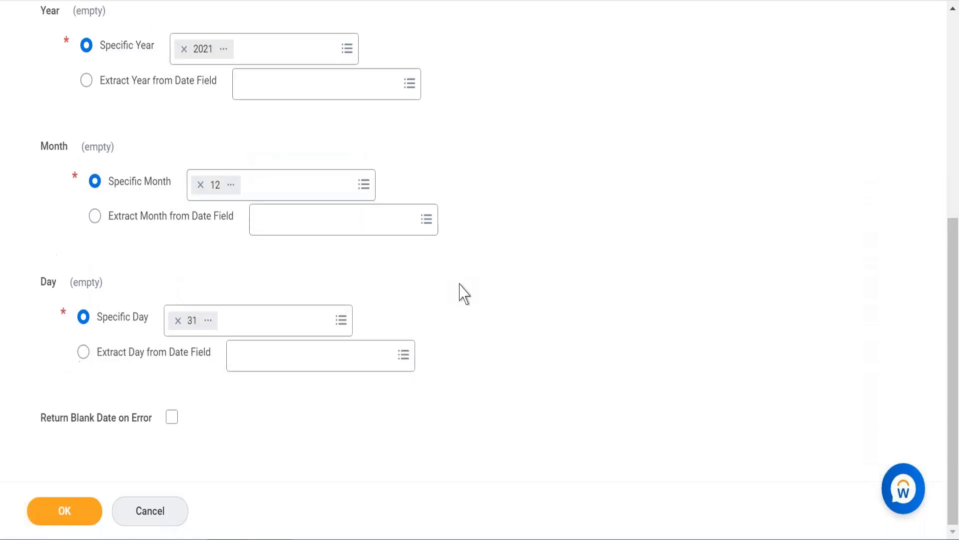
pyautogui.click(173, 419)
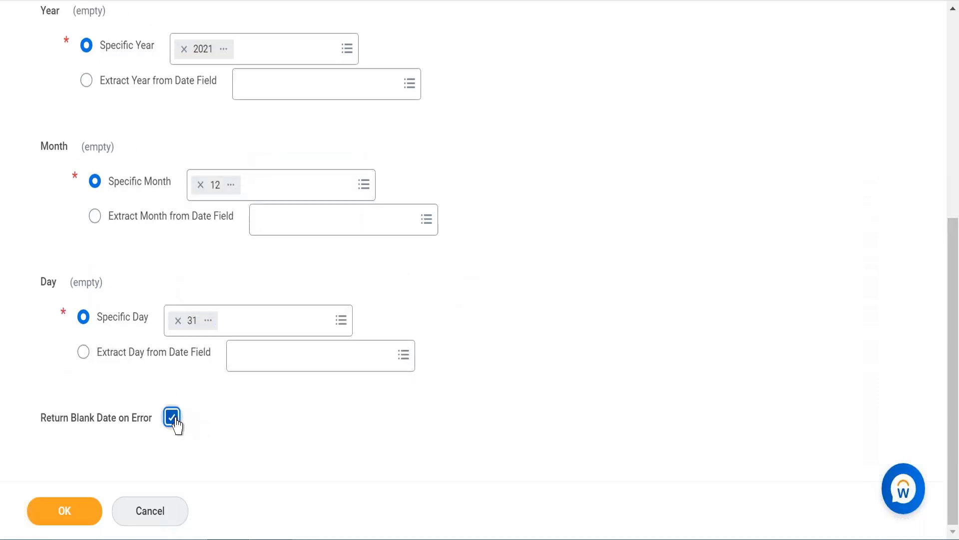
# - Save the 'CF Last day of 2021 Build date' field with OK, then click into global search
pyautogui.click(84, 516)
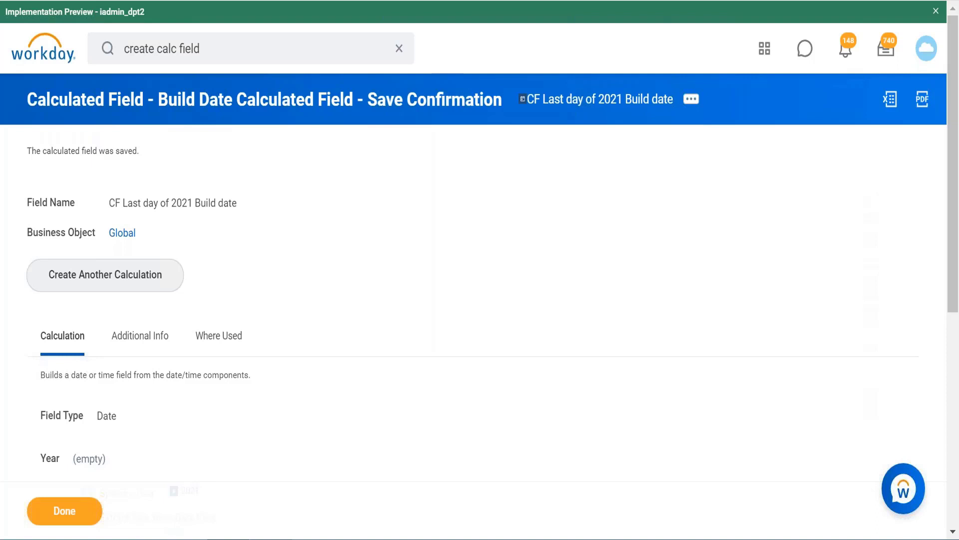
pyautogui.click(223, 46)
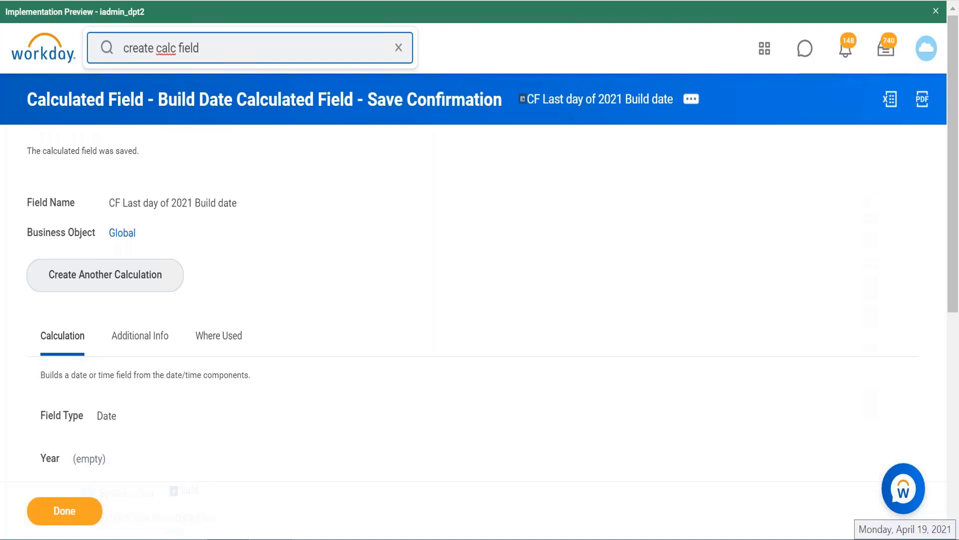
pyautogui.moveTo(958, 539)
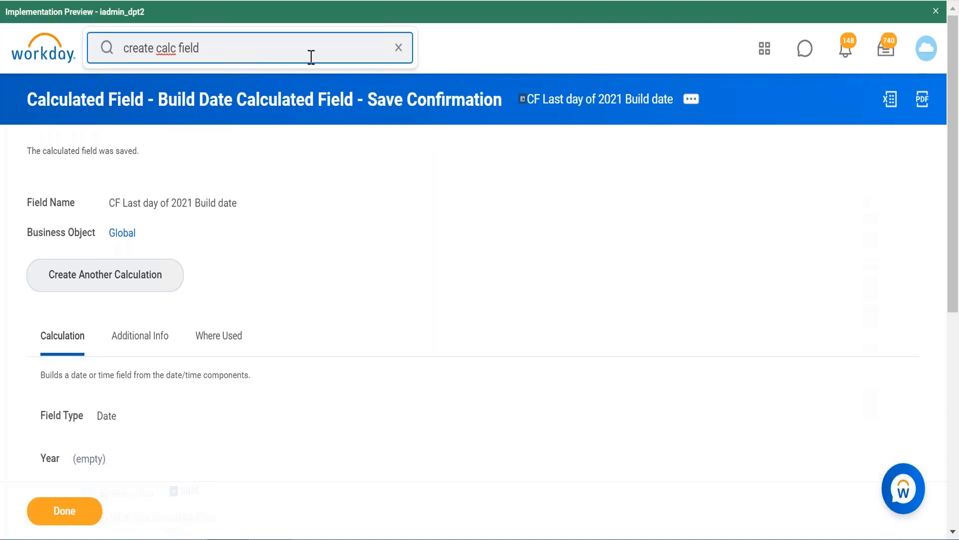
pyautogui.press('Return')
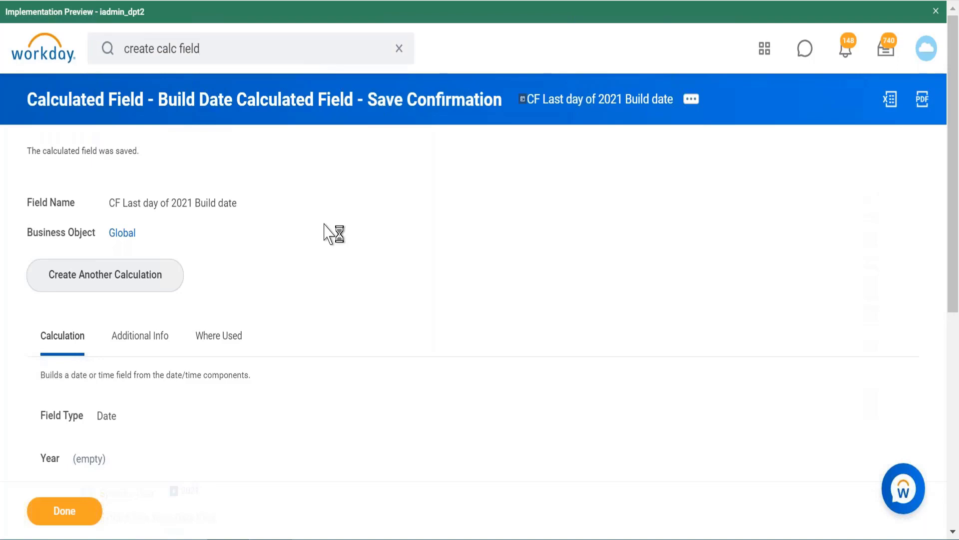
# - Add 'mm/dd/yyyy' and 'mm/01/yyyy' lines to the Notepad++ notes
pyautogui.click(292, 537)
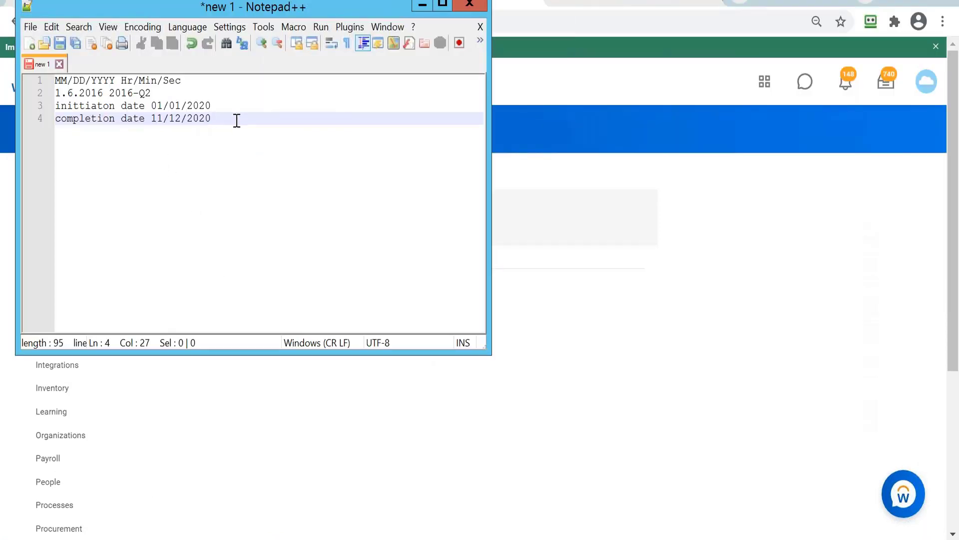
pyautogui.press('Return')
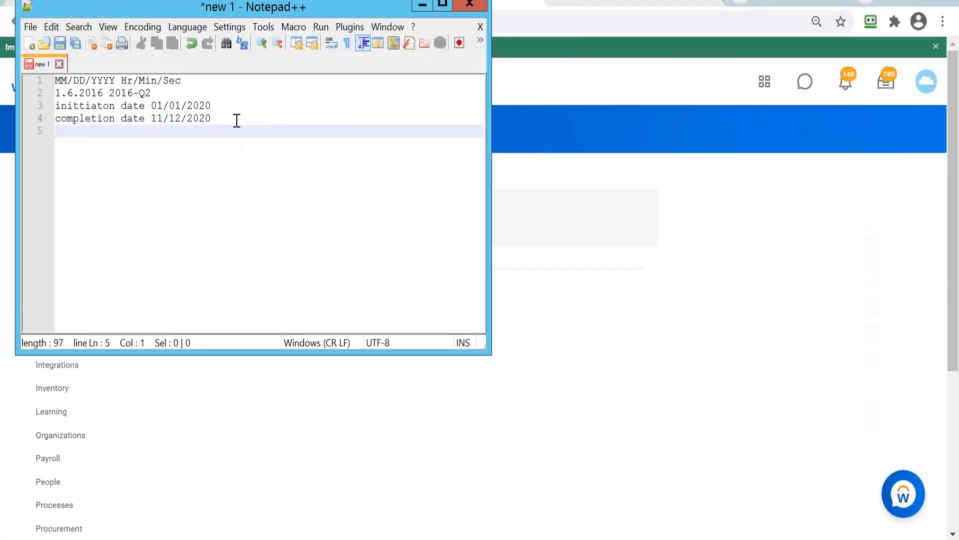
pyautogui.write('mm/dd/yyyy')
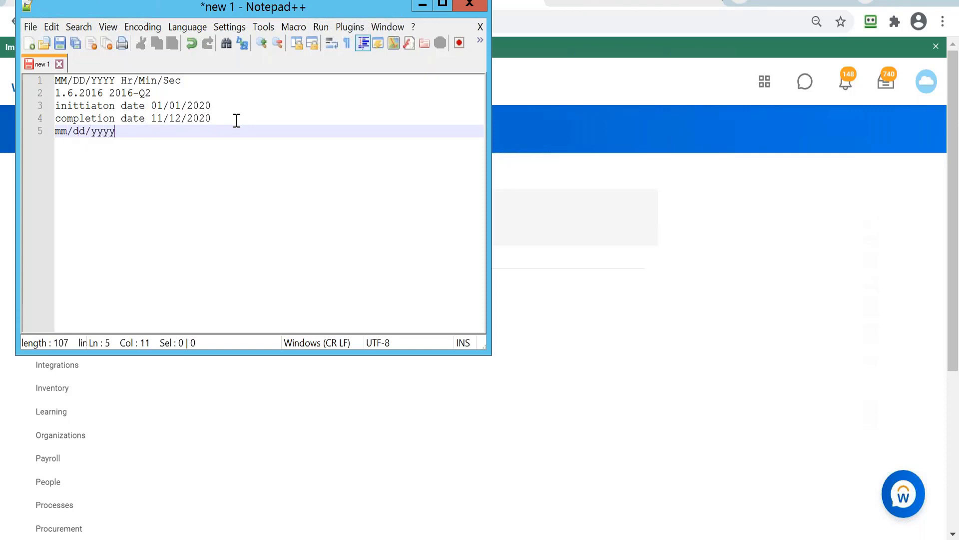
pyautogui.press('Return')
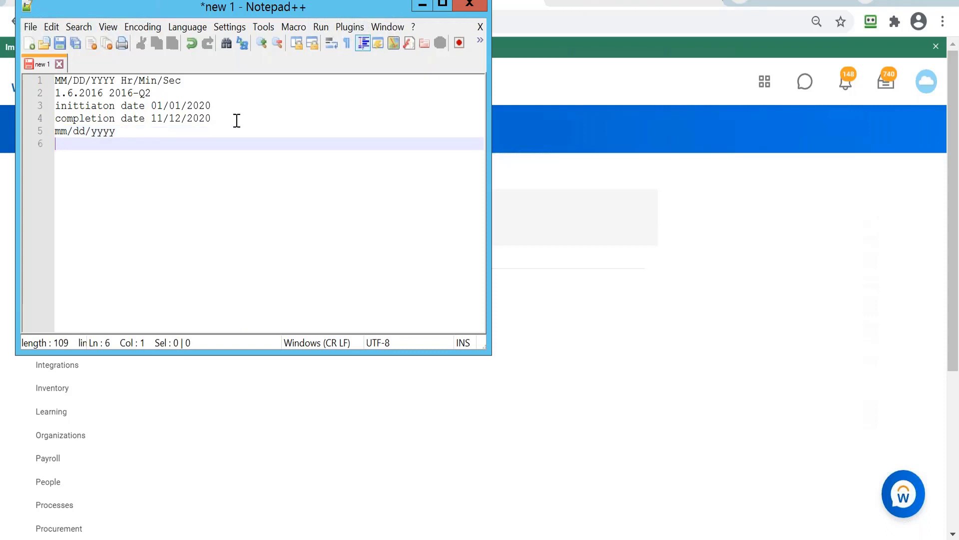
pyautogui.write('mm/')
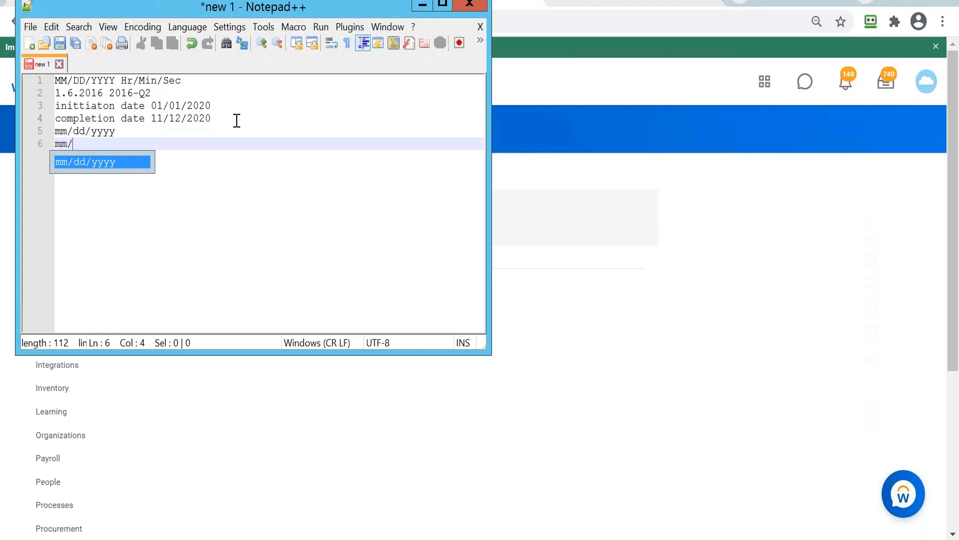
pyautogui.write('01')
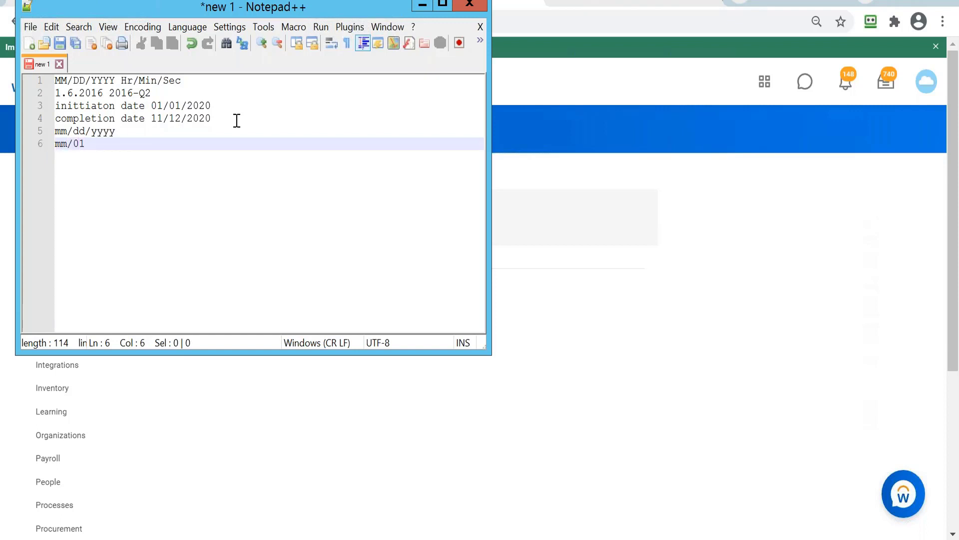
pyautogui.write('/')
pyautogui.write('yy')
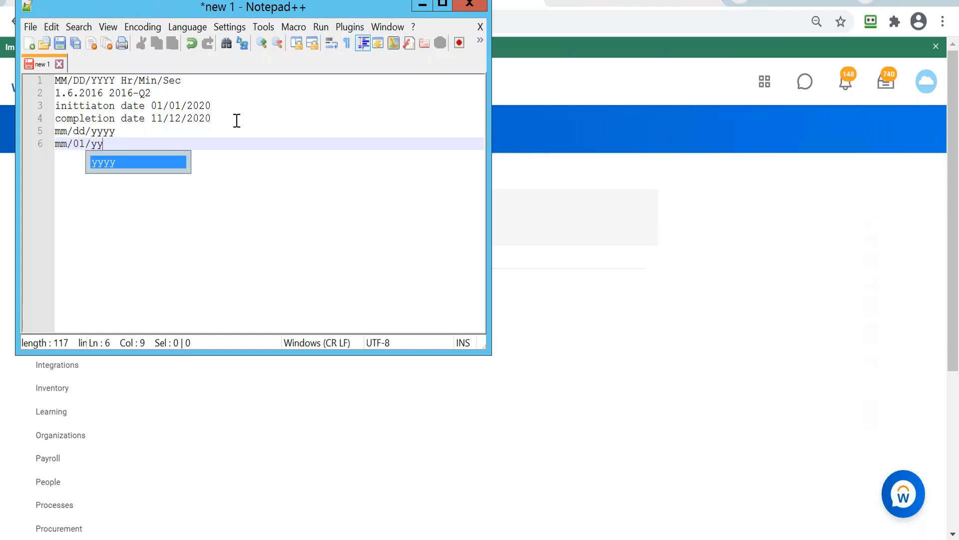
pyautogui.write('yy')
# - Append example dates 04/04/2021 and 04/01/2021 to those lines and minimize Notepad++
pyautogui.click(166, 132)
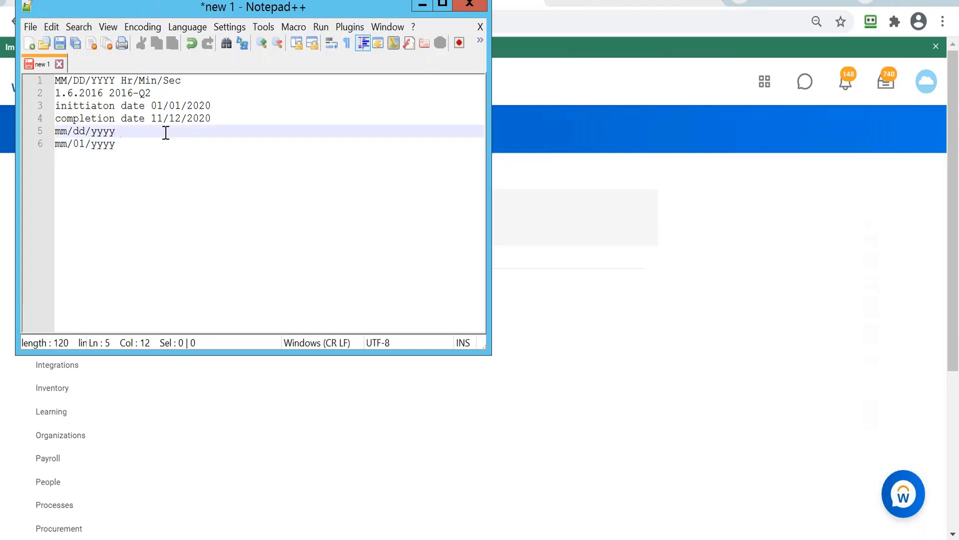
pyautogui.write('04/04/2021')
pyautogui.click(145, 142)
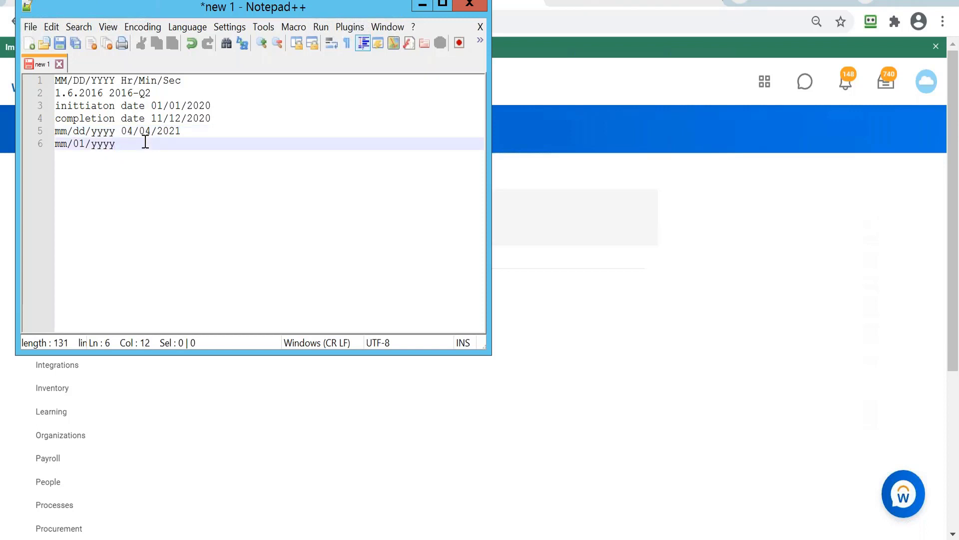
pyautogui.write('04/01/2021')
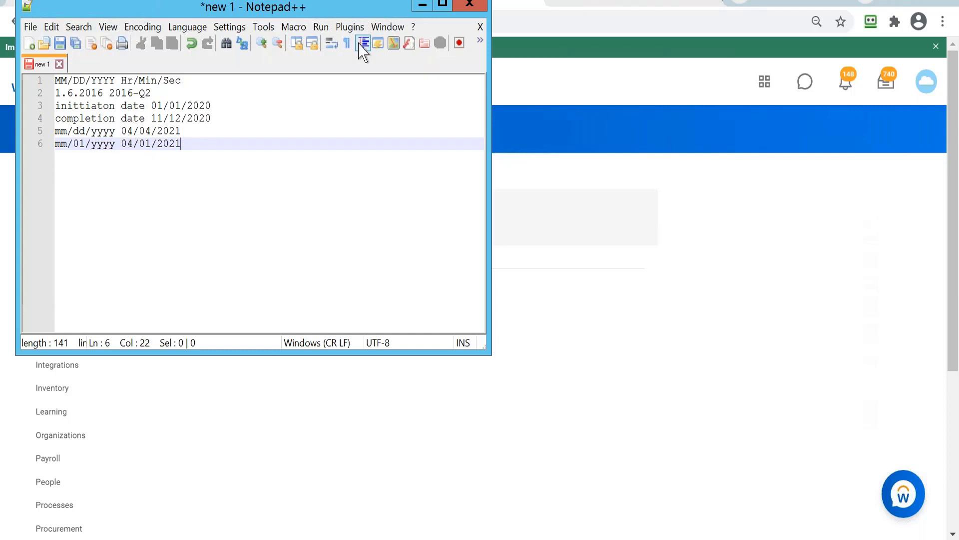
pyautogui.click(422, 6)
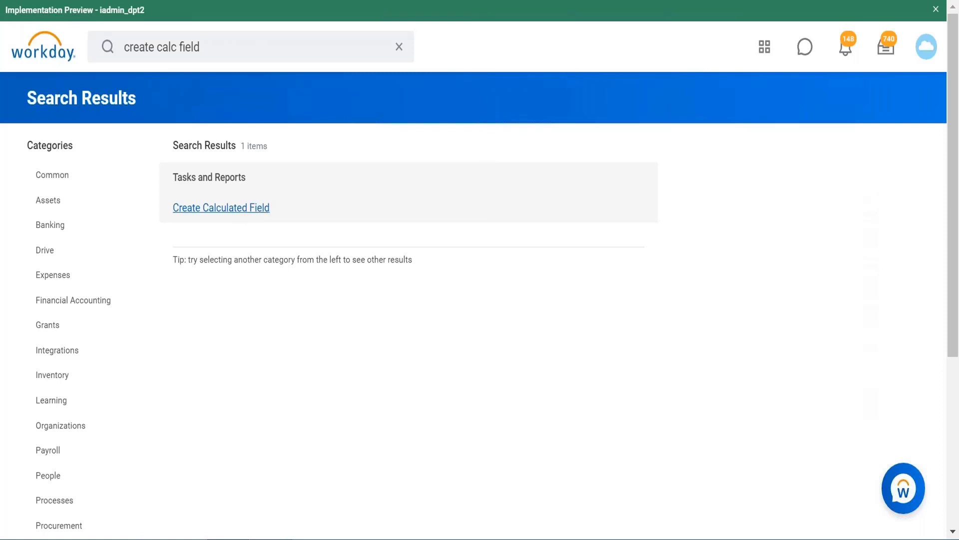
# - Create calculated field 'CF first day of report effective month' on Global with the Build Date function
pyautogui.click(236, 207)
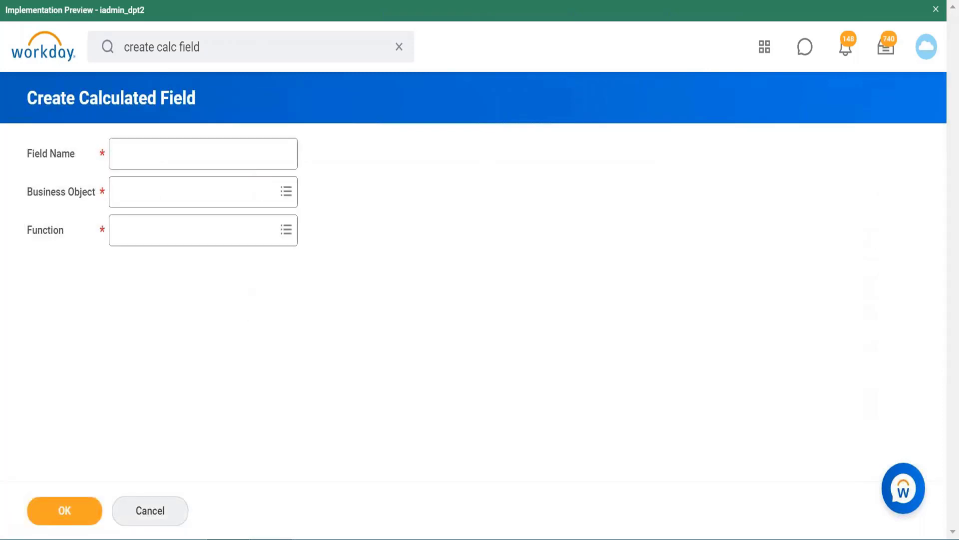
pyautogui.click(237, 155)
pyautogui.write('CF f')
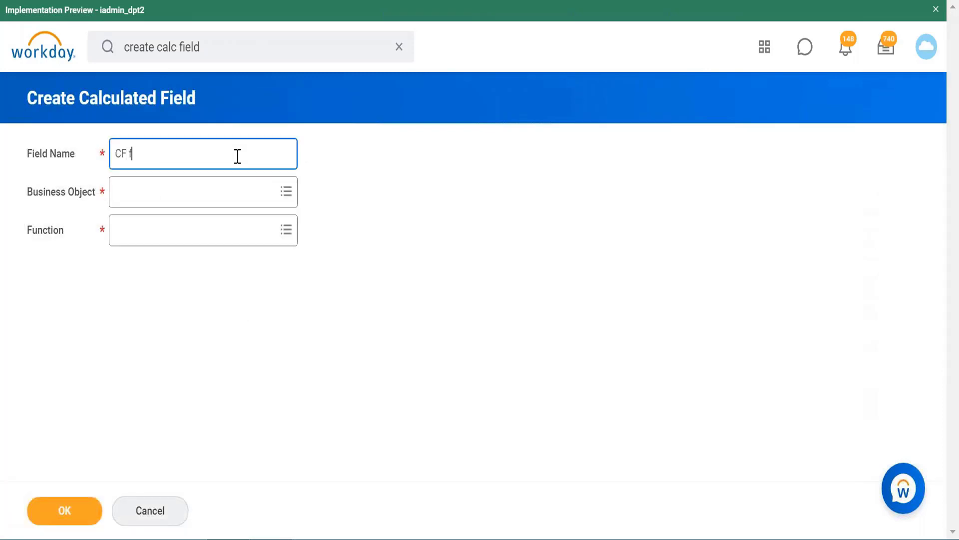
pyautogui.write('irst day of report effec')
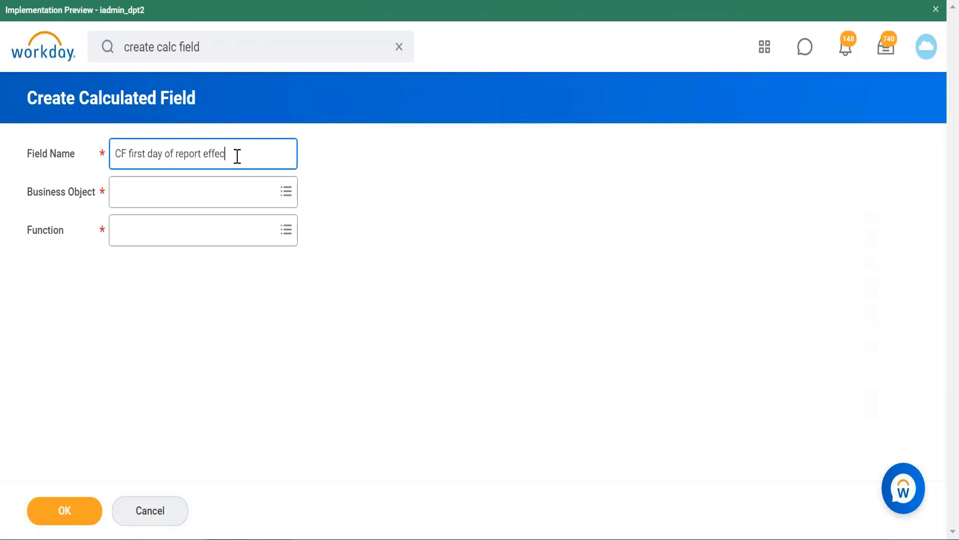
pyautogui.write('tive month')
pyautogui.click(186, 200)
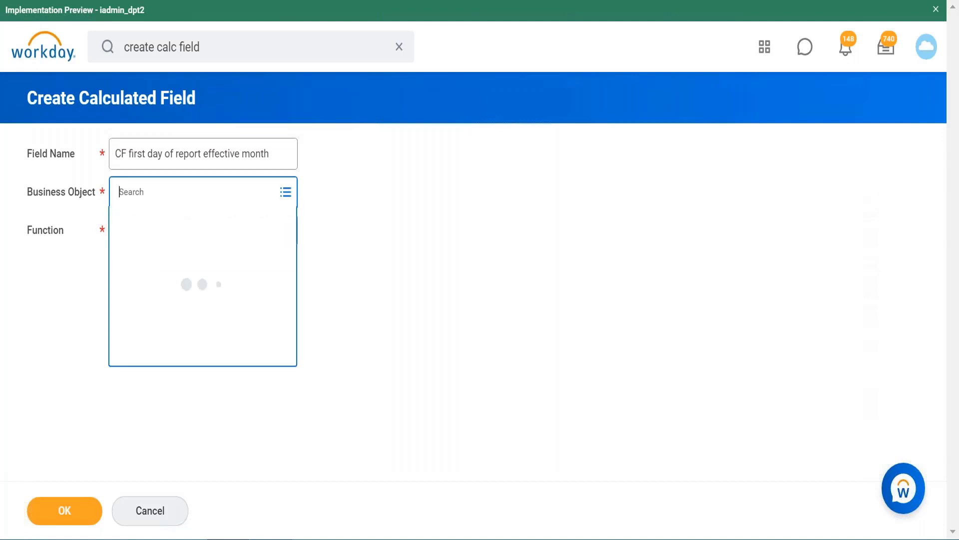
pyautogui.write('glo')
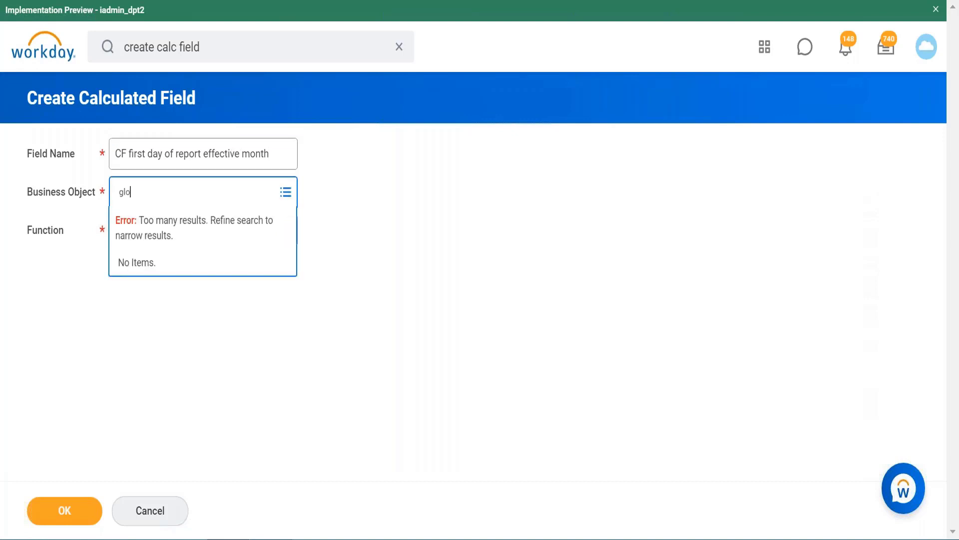
pyautogui.write('bal')
pyautogui.press('Return')
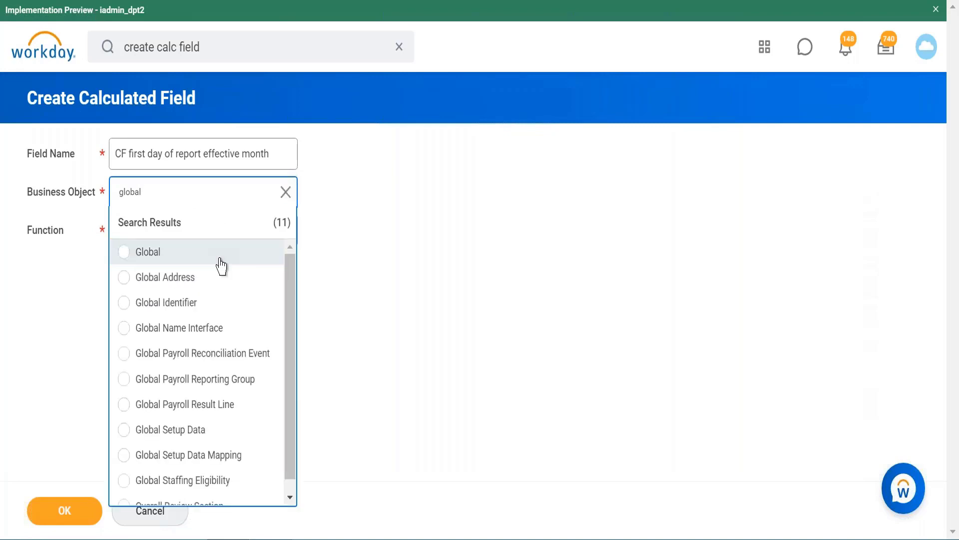
pyautogui.click(221, 267)
pyautogui.click(256, 258)
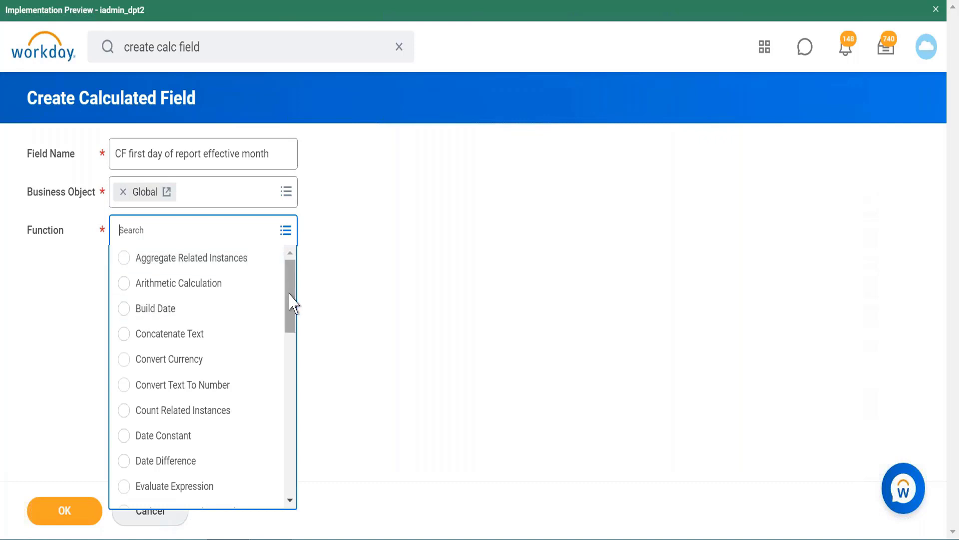
pyautogui.moveTo(290, 322)
pyautogui.mouseDown()
pyautogui.moveTo(292, 443)
pyautogui.moveTo(292, 322)
pyautogui.mouseUp()
pyautogui.click(208, 307)
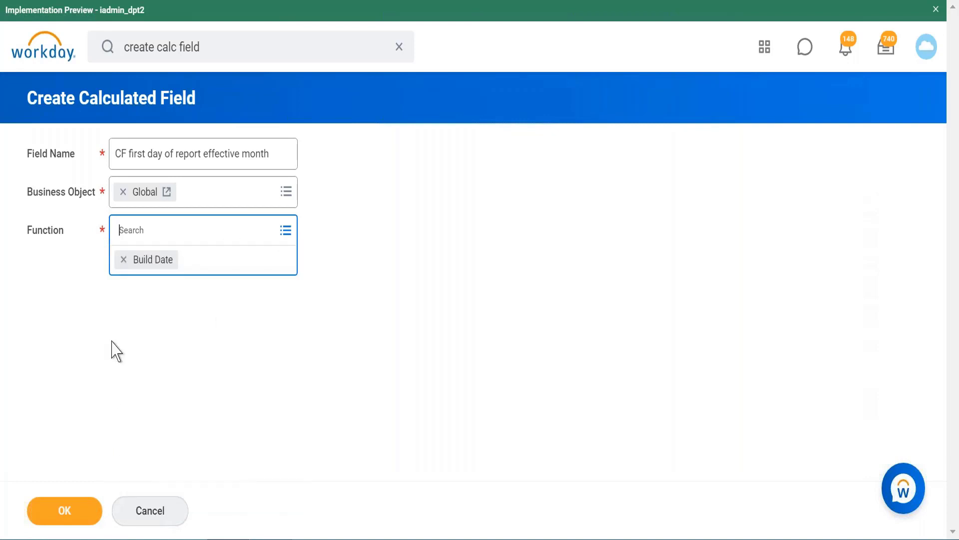
pyautogui.click(87, 514)
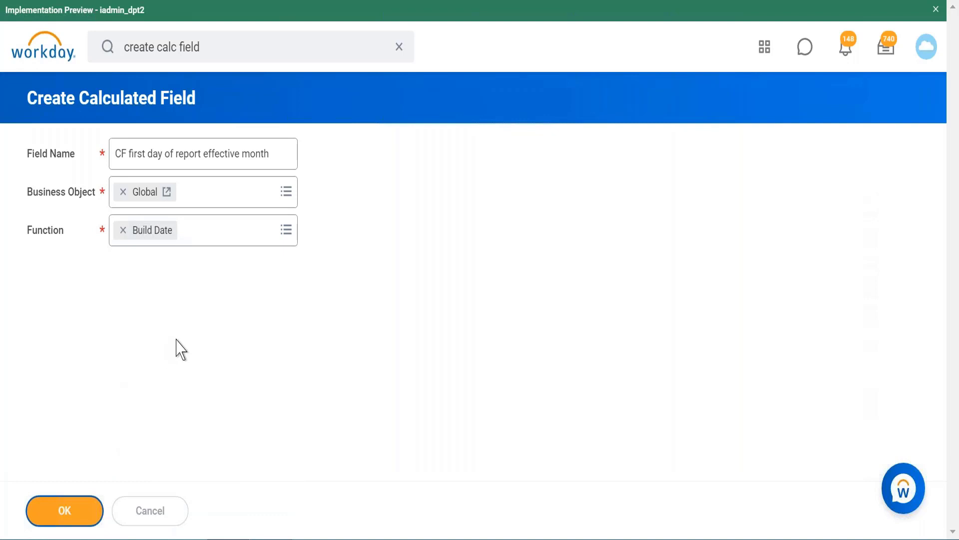
# - Set the year to Extract Year from Date Field using Report Effective Date
pyautogui.scroll(-2, 381, 312)
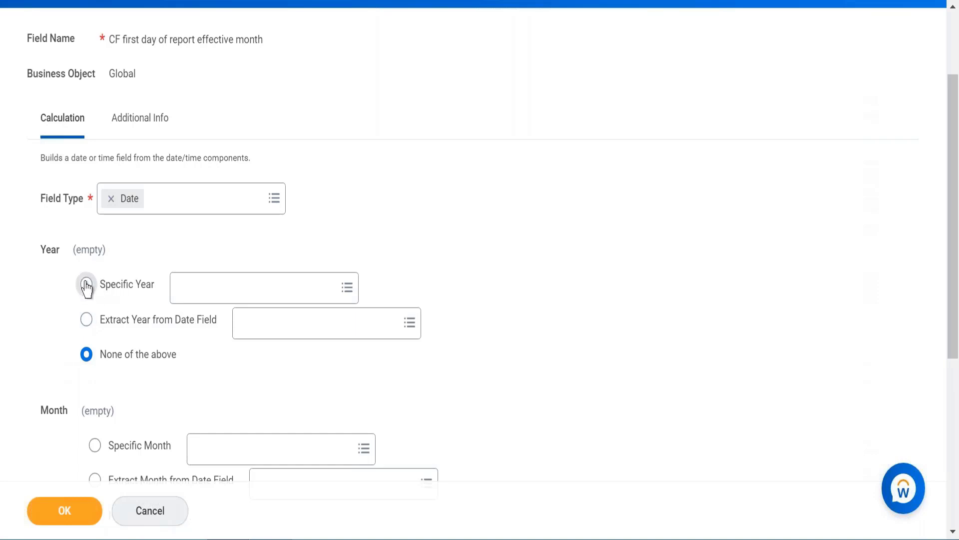
pyautogui.click(86, 322)
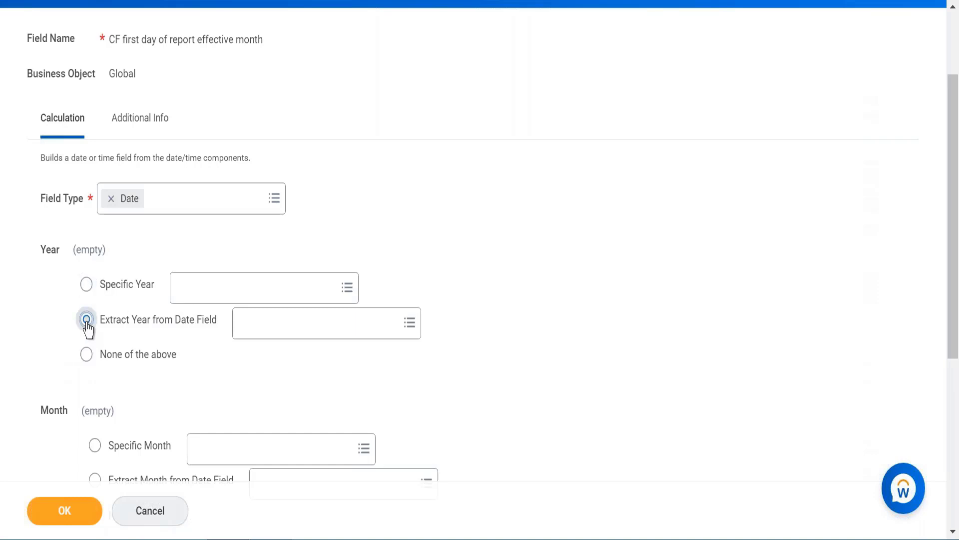
pyautogui.click(335, 331)
pyautogui.write('r')
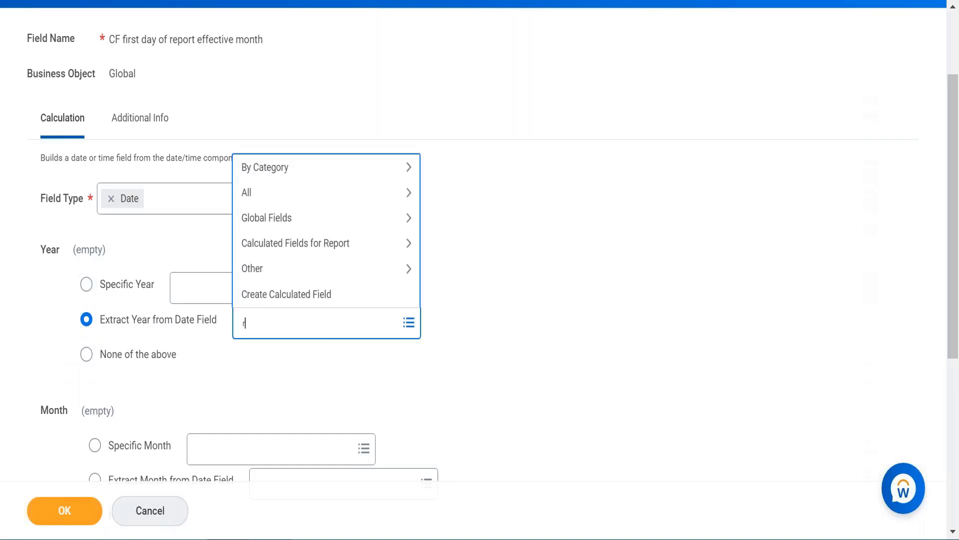
pyautogui.write('eport efff d')
pyautogui.press('BackSpace')
pyautogui.press('BackSpace')
pyautogui.write('date')
pyautogui.press('Return')
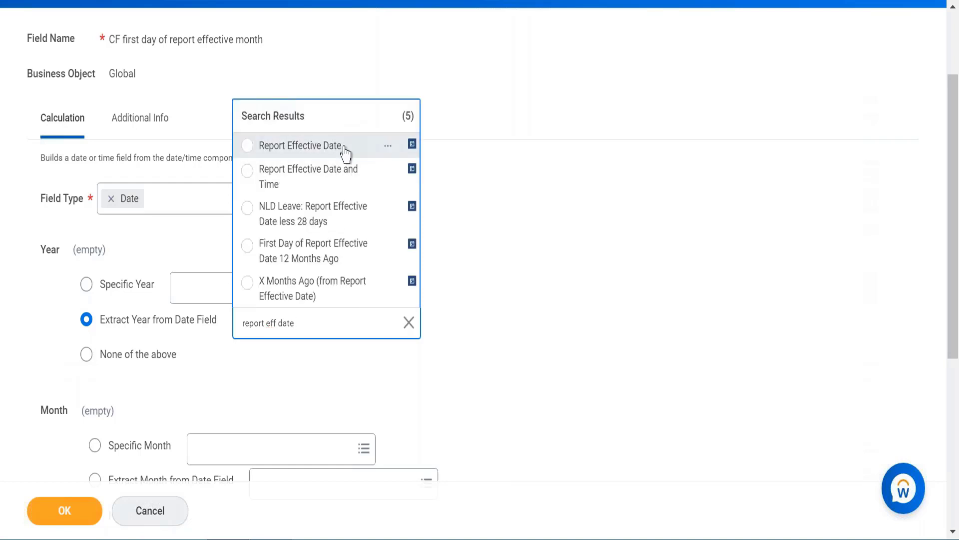
pyautogui.click(300, 145)
pyautogui.scroll(-4, 462, 310)
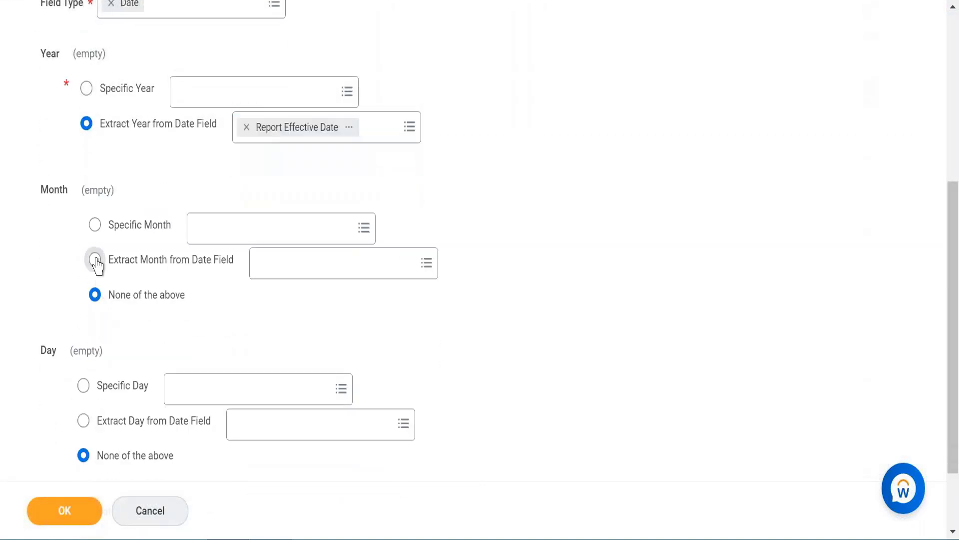
# - Set the month to Extract Month from Date Field using Report Effective Date
pyautogui.click(94, 259)
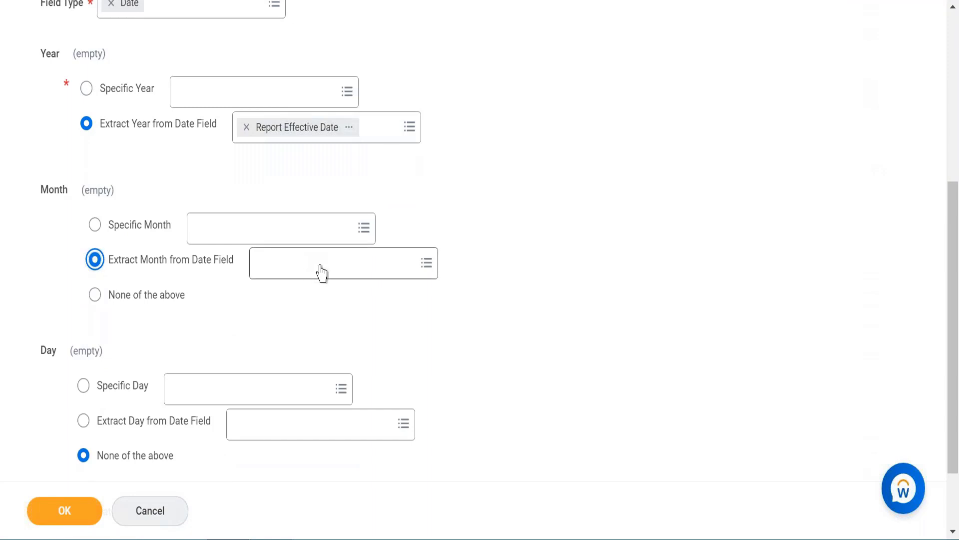
pyautogui.click(321, 272)
pyautogui.write('r')
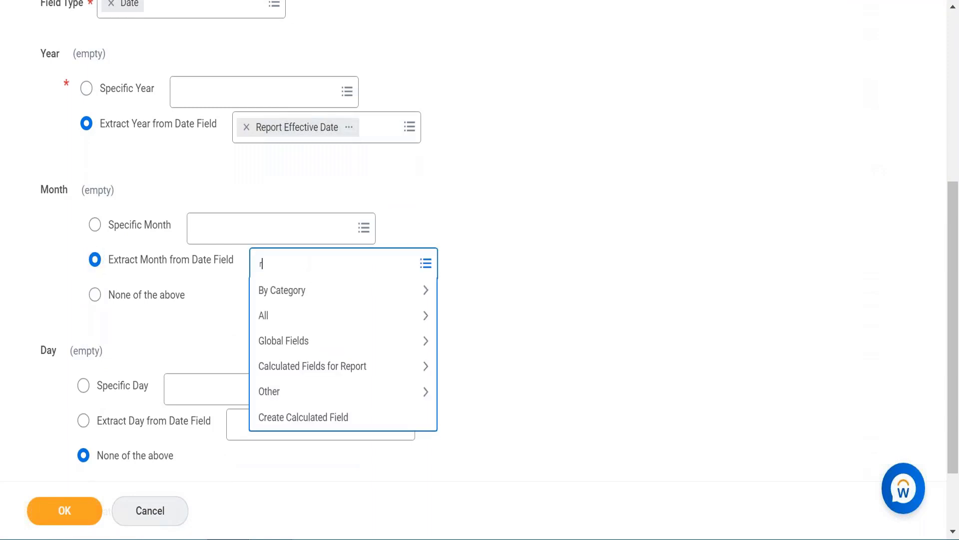
pyautogui.write('eport eff date')
pyautogui.press('Return')
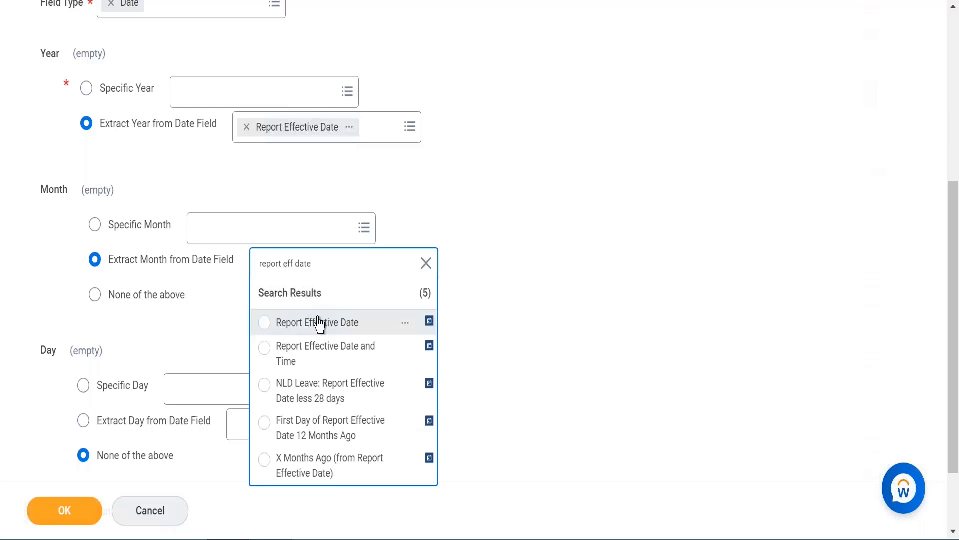
pyautogui.click(319, 323)
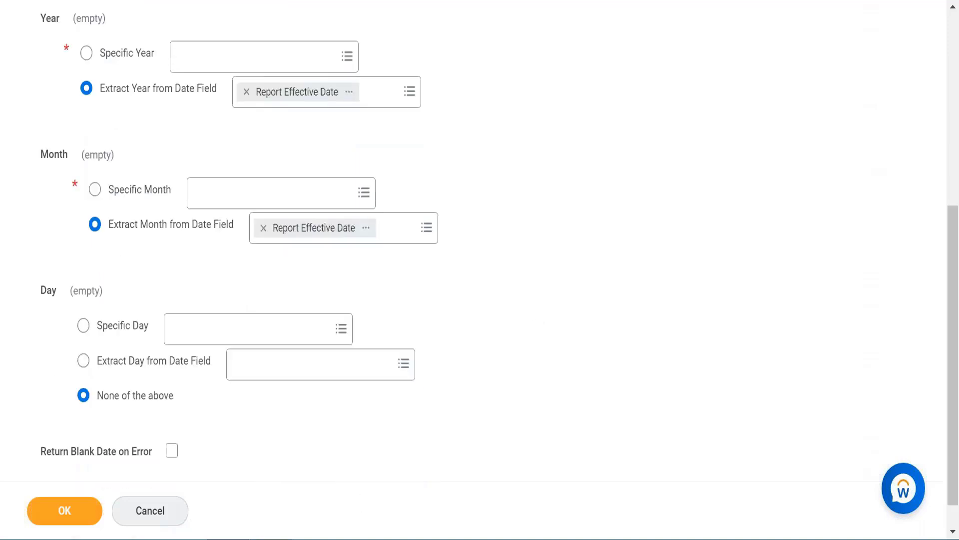
pyautogui.hotkey('alt', 'Tab')
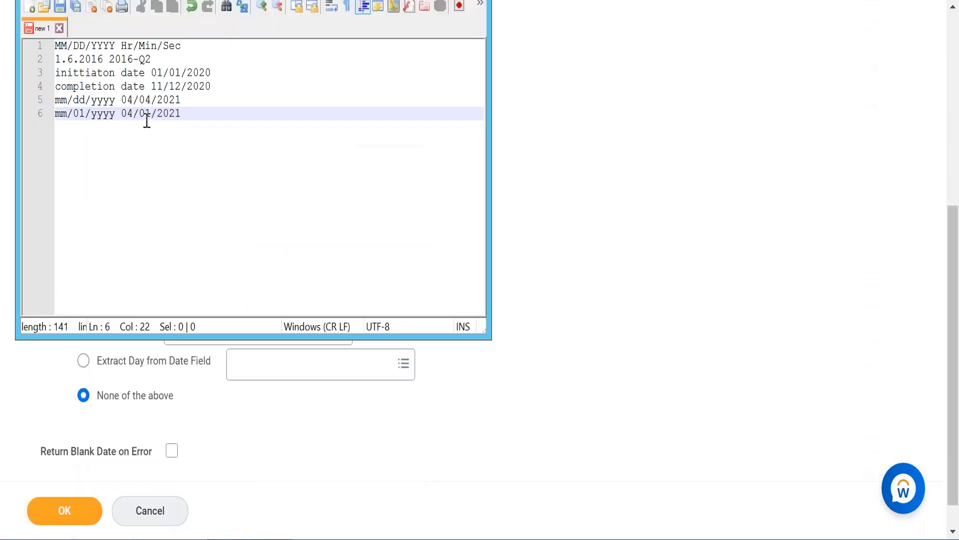
pyautogui.hotkey('alt', 'Tab')
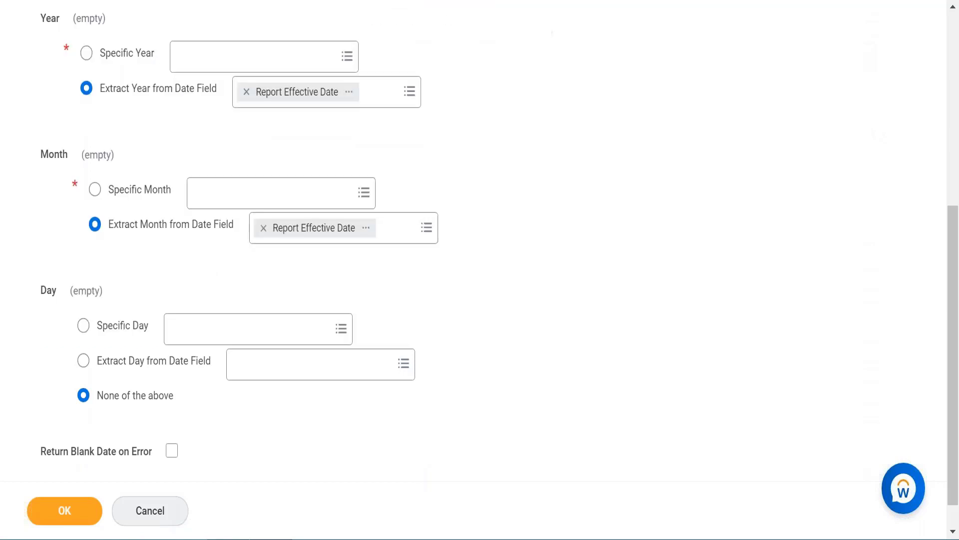
# - Set Specific Day 1, tick Return Blank Date on Error, and save the field
pyautogui.click(142, 332)
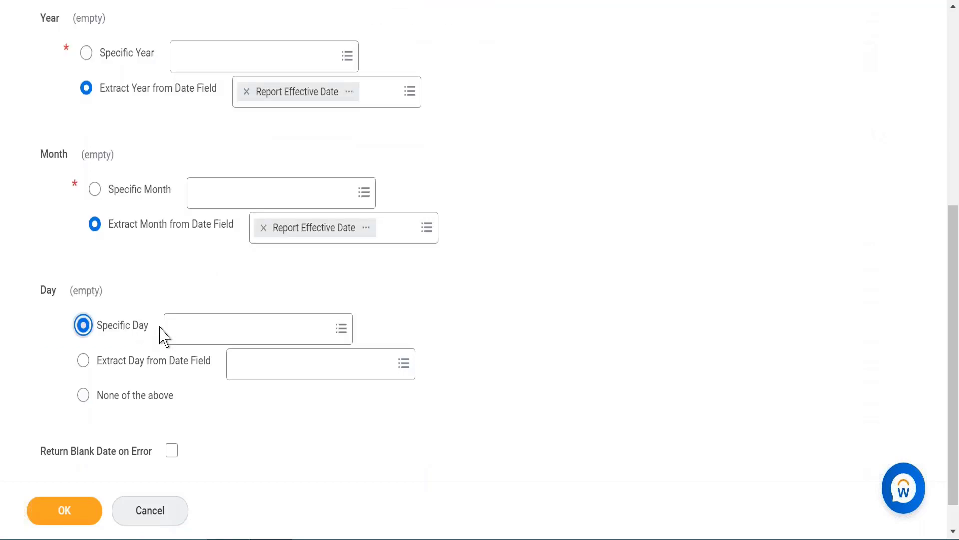
pyautogui.click(216, 334)
pyautogui.write('1')
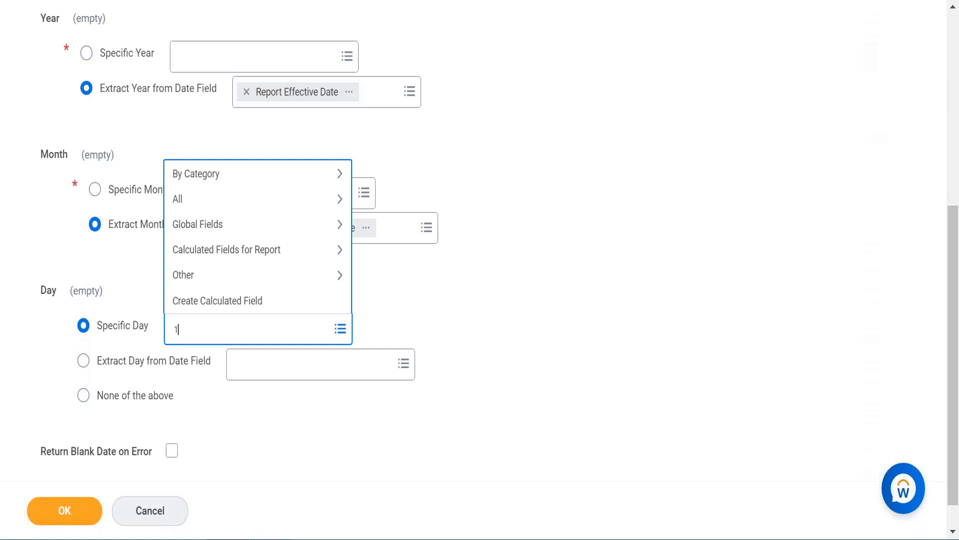
pyautogui.press('Return')
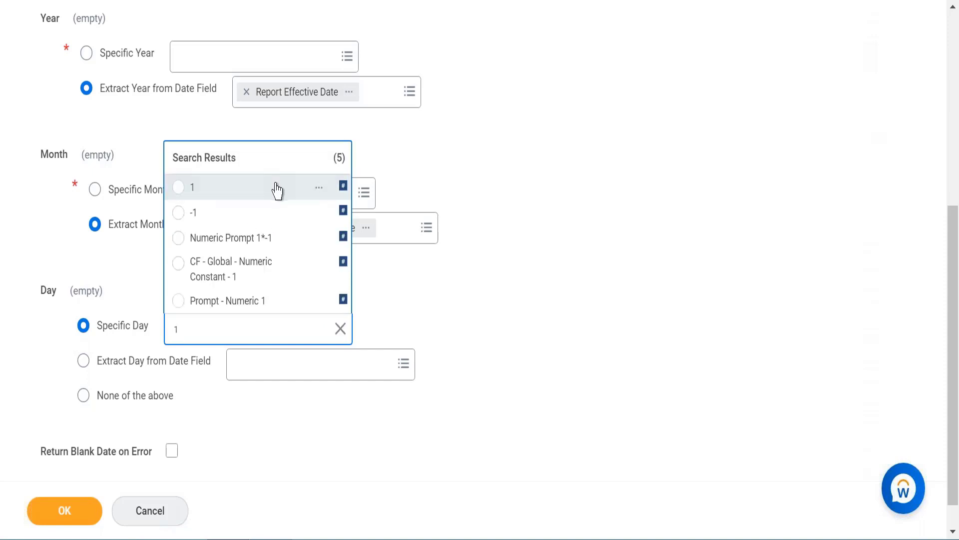
pyautogui.click(277, 191)
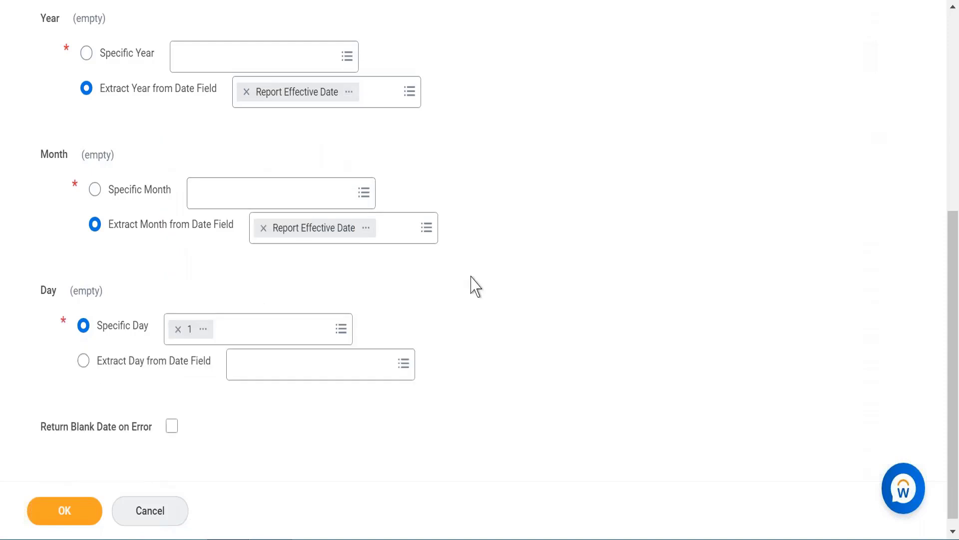
pyautogui.click(172, 426)
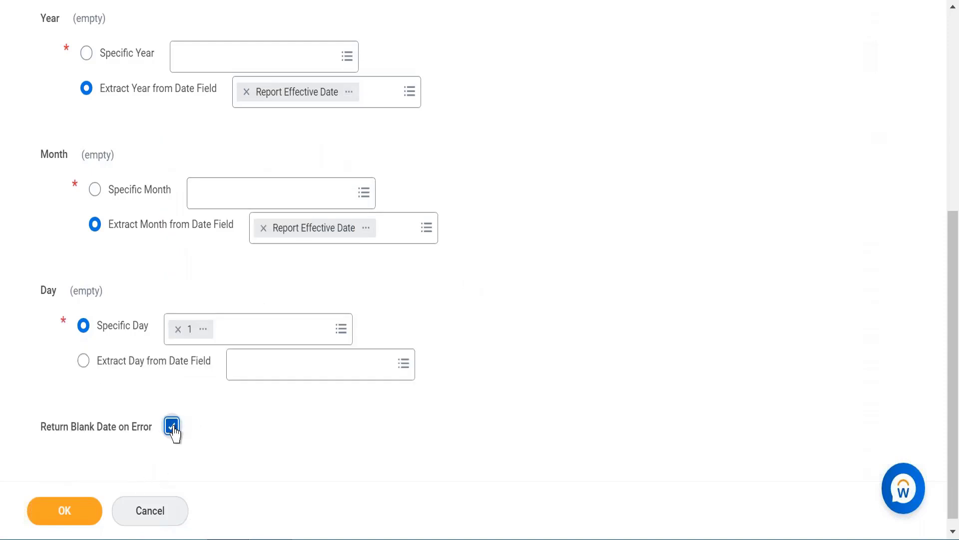
pyautogui.click(89, 514)
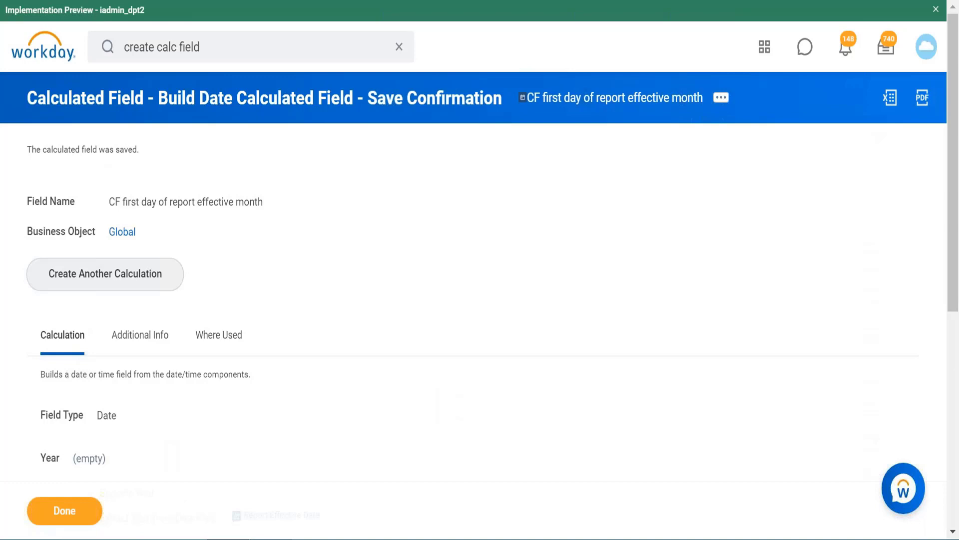
# - Scroll the save confirmation to review Year and Month from Report Effective Date, and Day 1
pyautogui.scroll(-7, 272, 169)
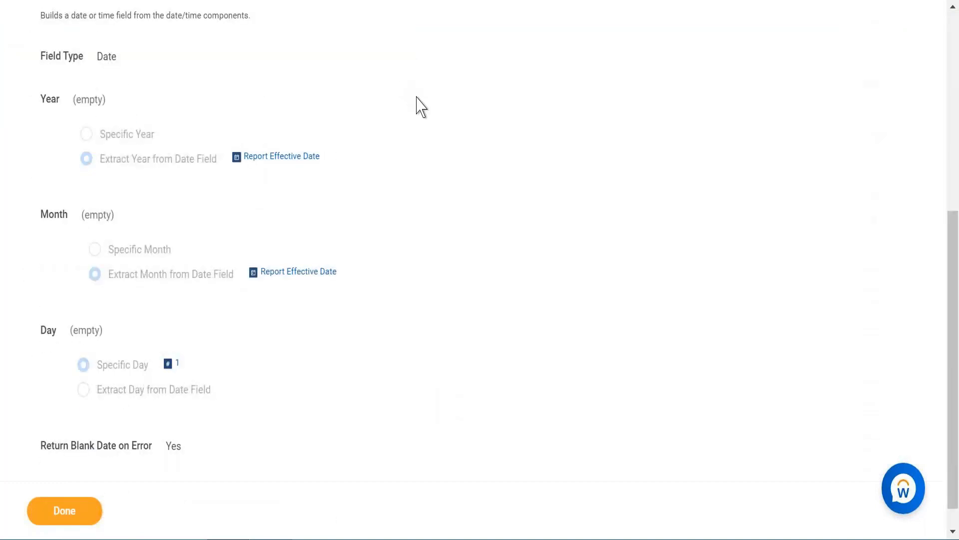